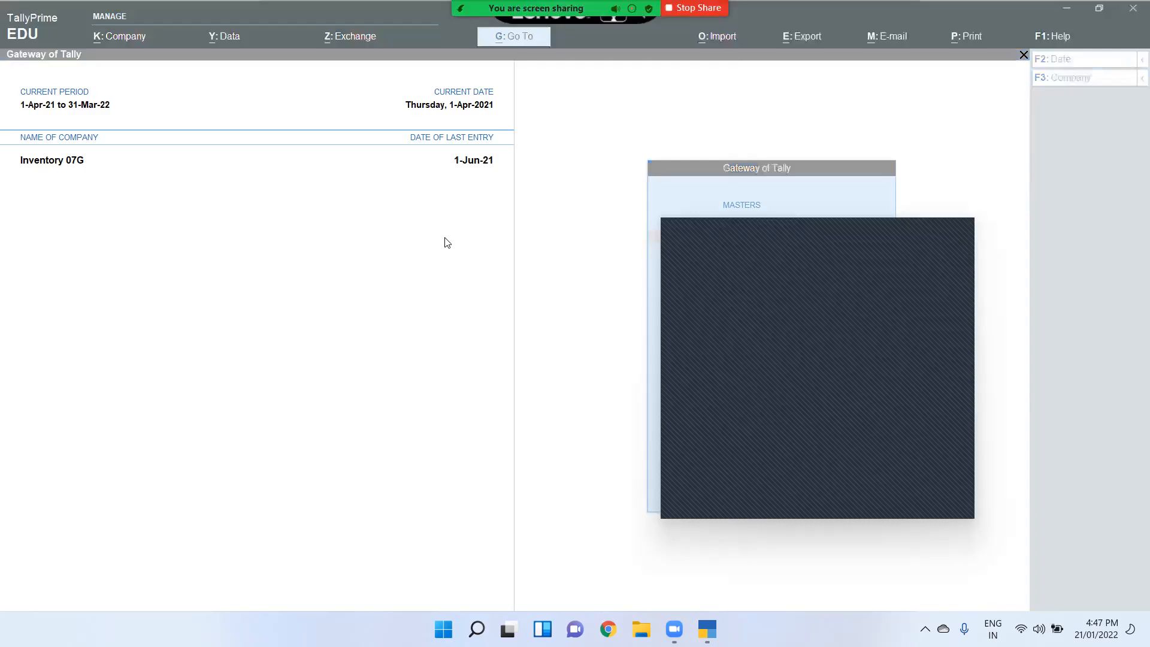
{"action": "left_click", "coordinate": [445, 237]}
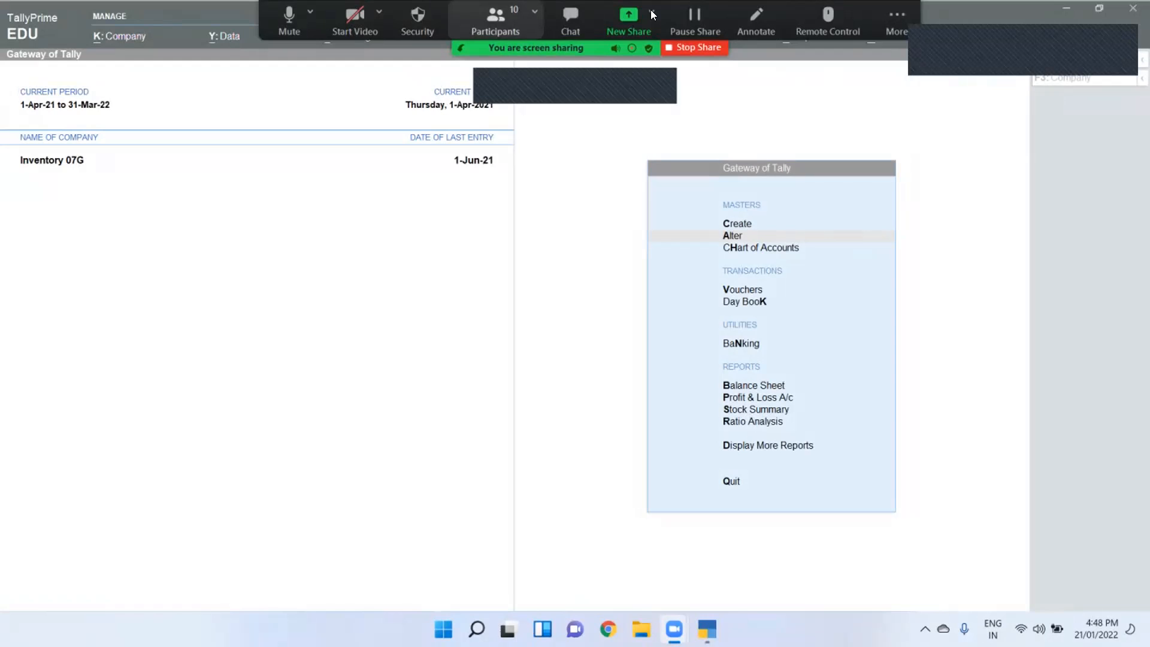
{"action": "left_click", "coordinate": [898, 18]}
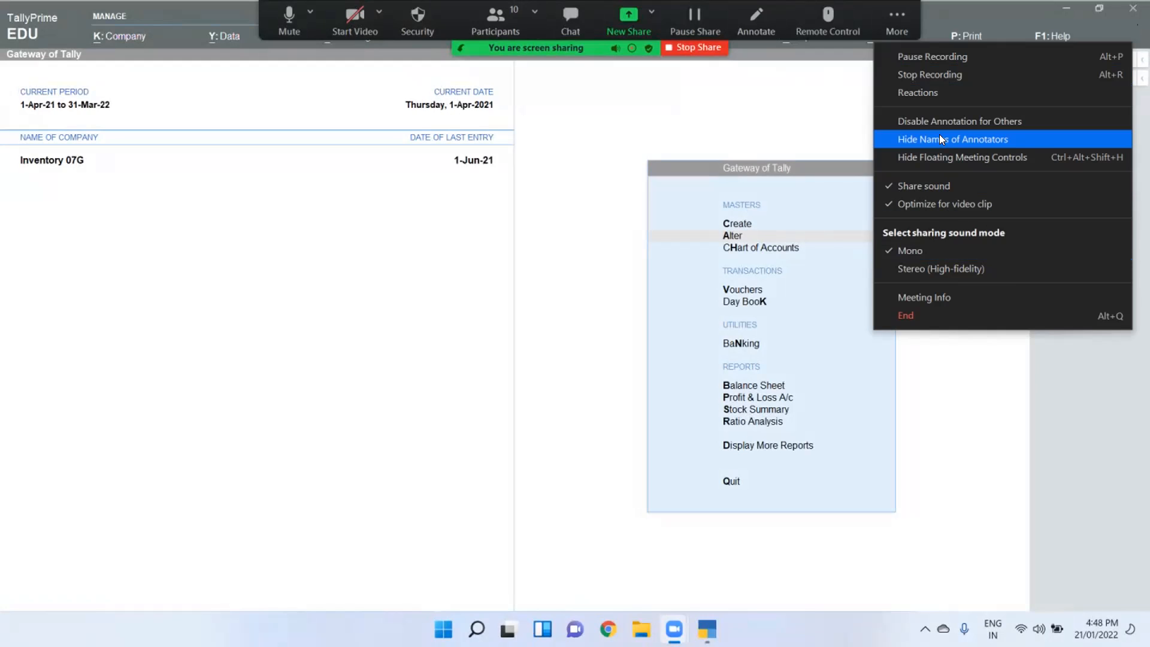
{"action": "left_click", "coordinate": [902, 11]}
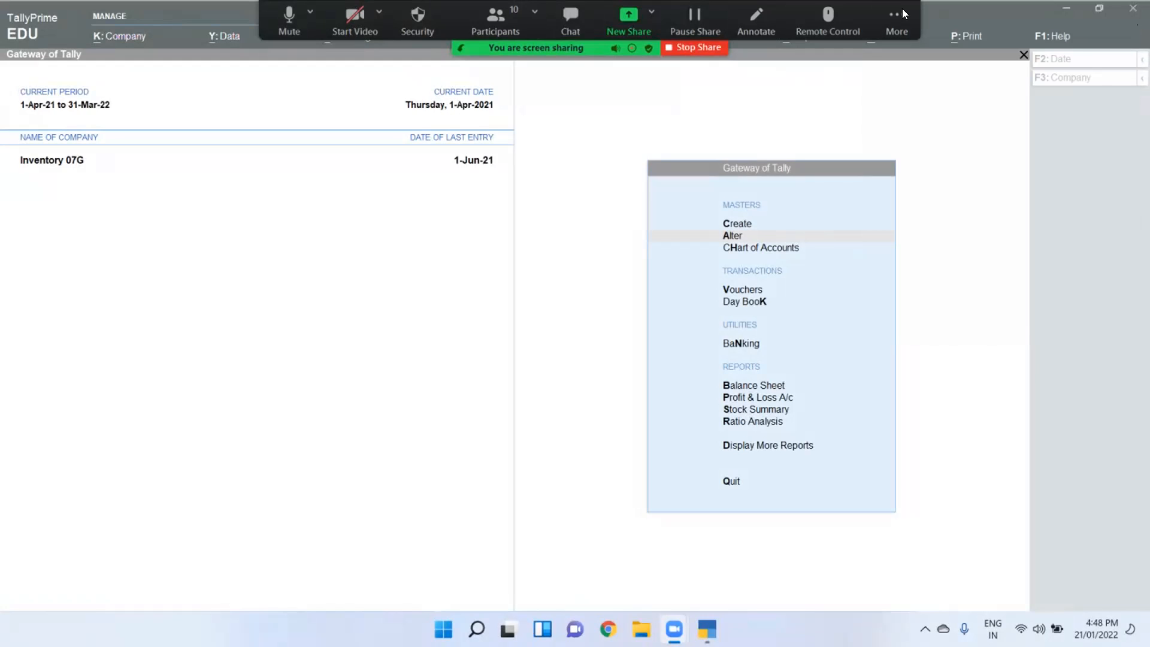
{"action": "left_click", "coordinate": [902, 11]}
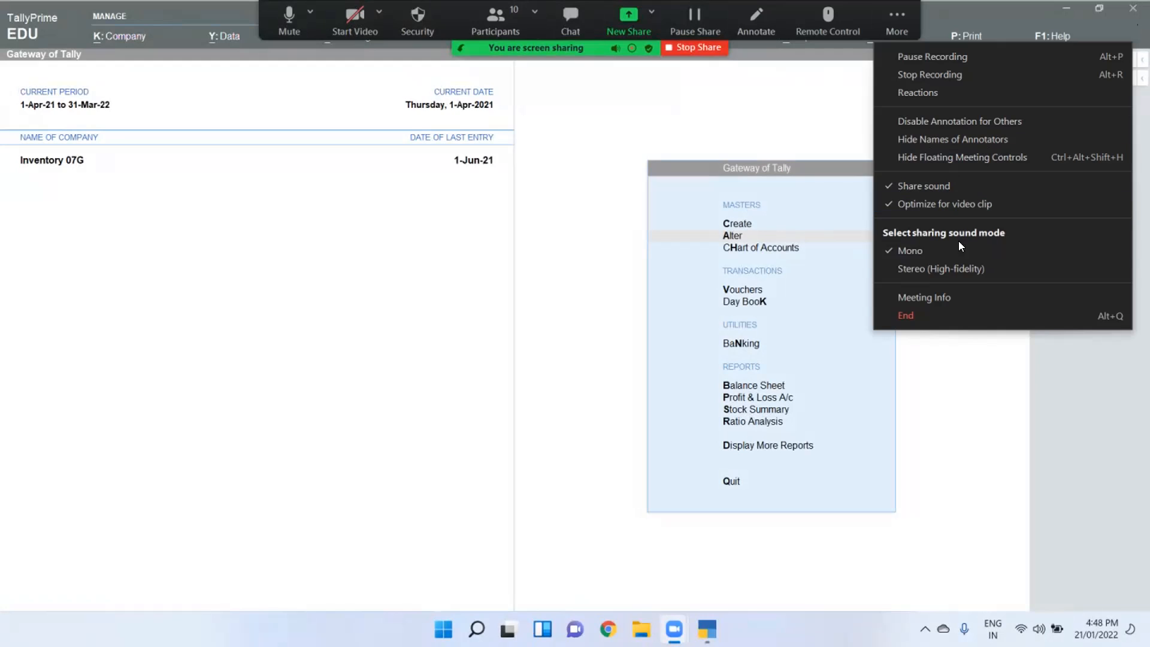
{"action": "left_click", "coordinate": [634, 83]}
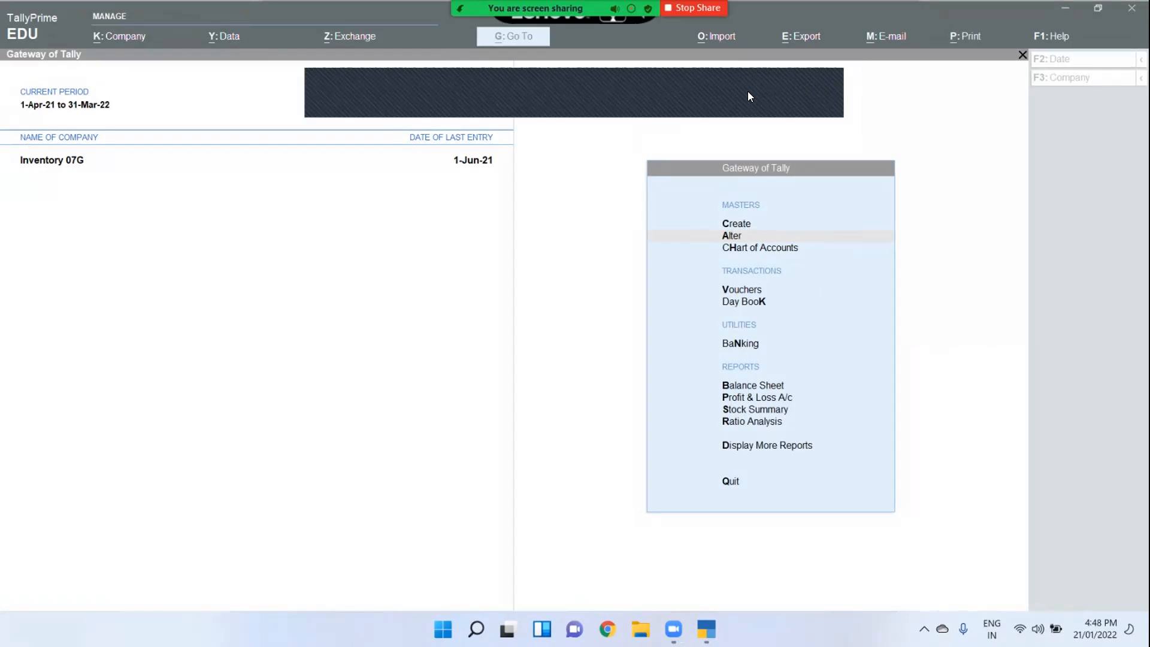
{"action": "left_click", "coordinate": [834, 76]}
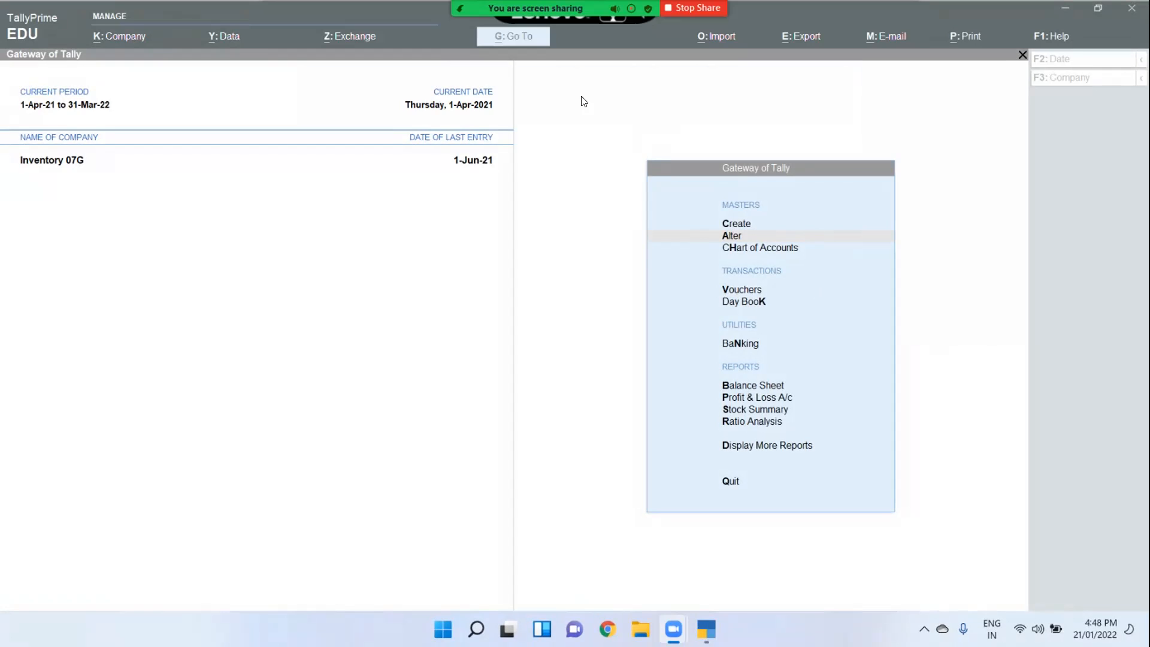
{"action": "left_click", "coordinate": [584, 101]}
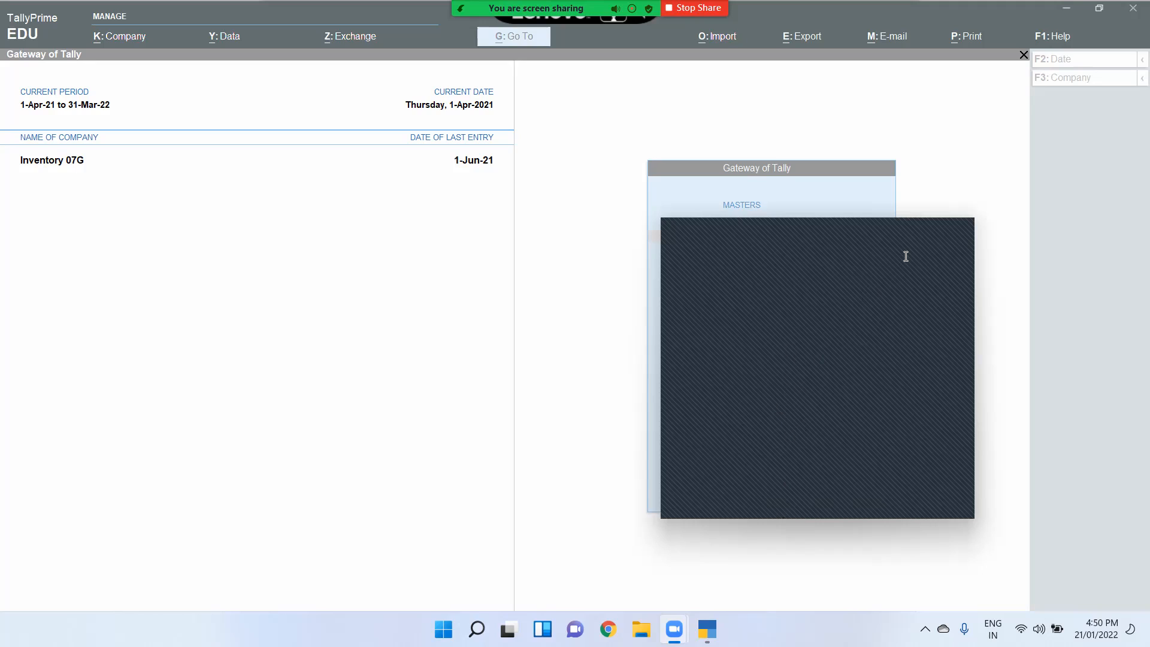
{"action": "left_click", "coordinate": [953, 227]}
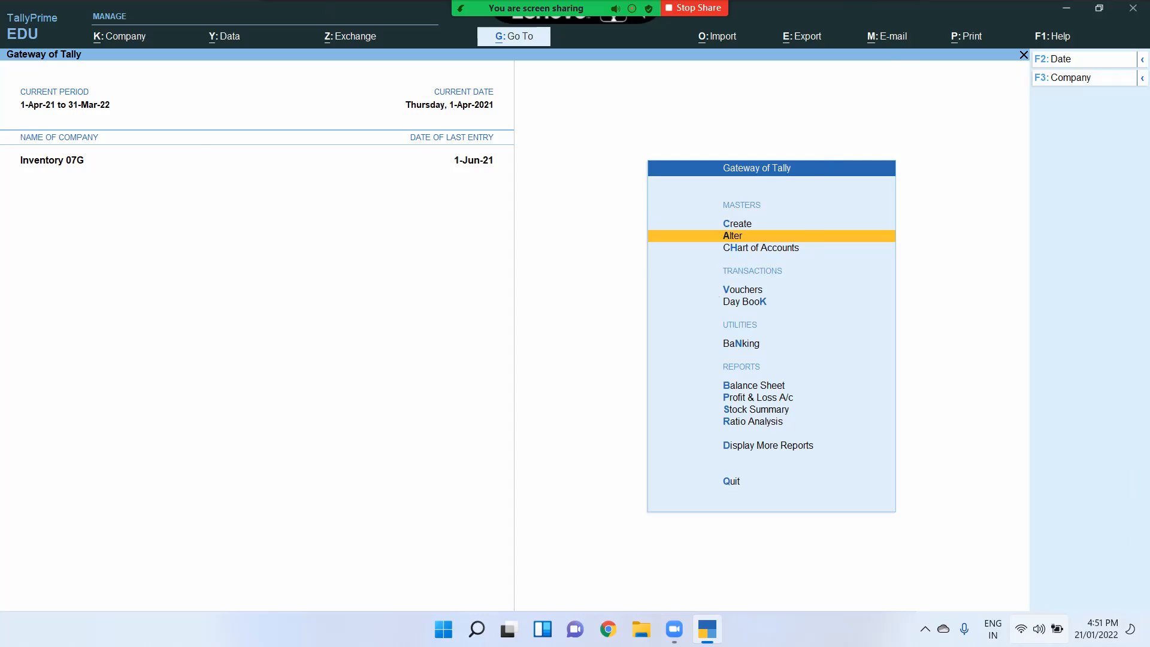
{"action": "left_click", "coordinate": [1040, 629]}
{"action": "left_click", "coordinate": [1040, 629]}
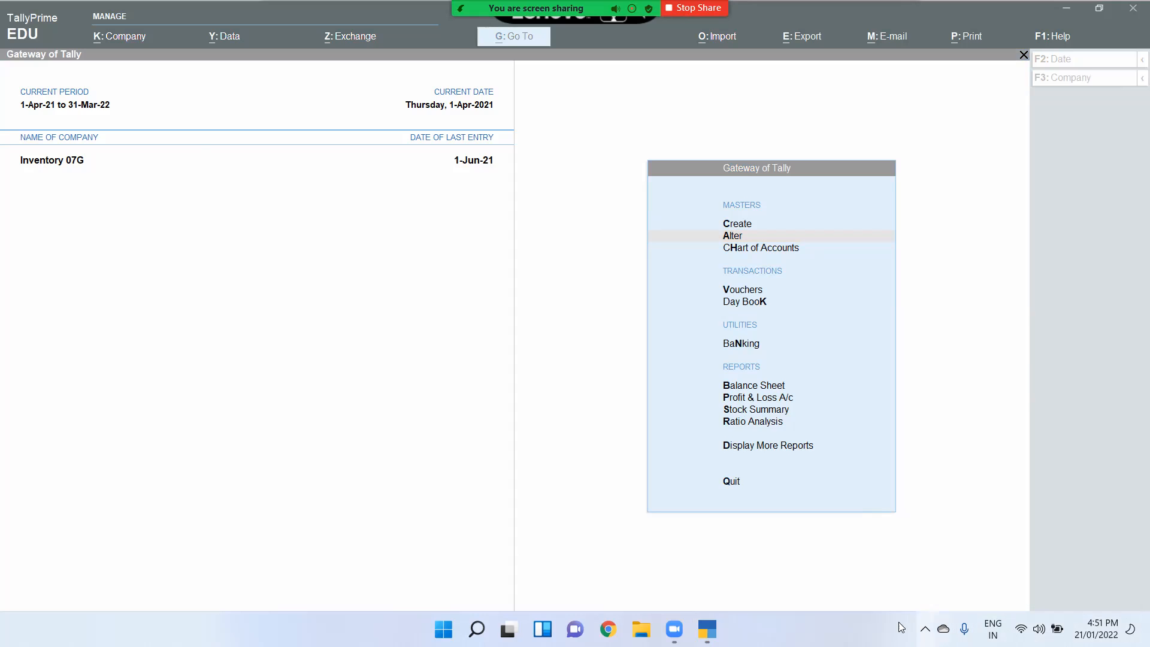
{"action": "left_click", "coordinate": [966, 476]}
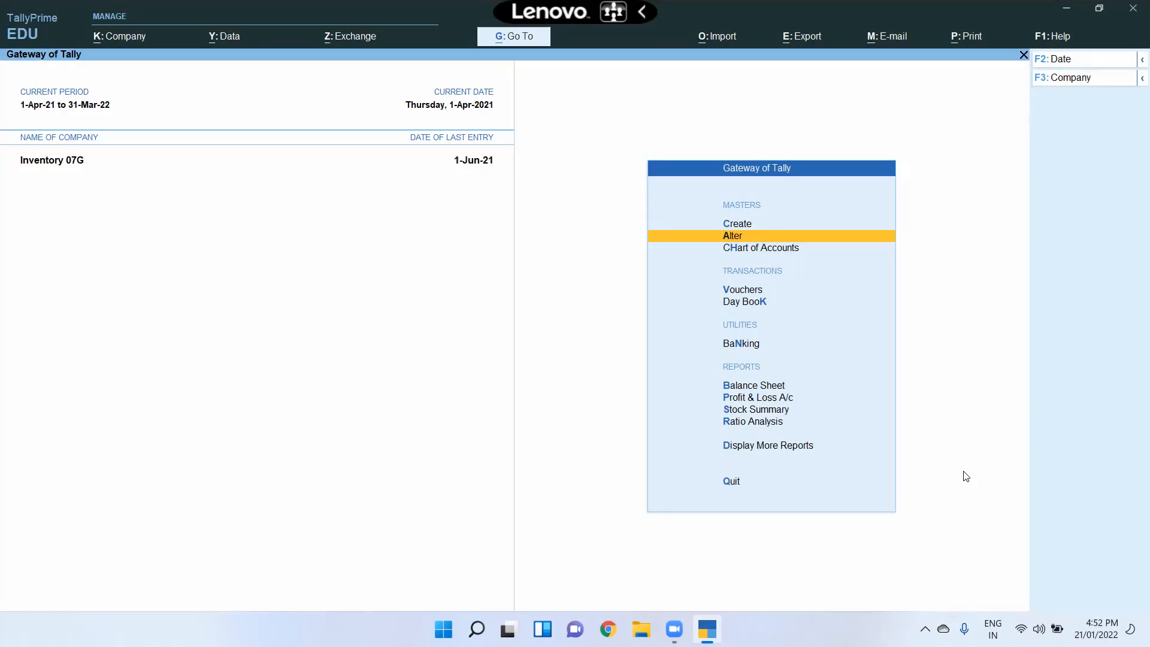
Open the creation form for a new stock item in the Inventory 07G company
{"action": "key", "text": "Up"}
{"action": "key", "text": "Return"}
{"action": "key", "text": "Down"}
{"action": "key", "text": "Down"}
{"action": "key", "text": "Down"}
{"action": "key", "text": "Down"}
{"action": "key", "text": "Down"}
{"action": "key", "text": "Down"}
{"action": "key", "text": "Down"}
{"action": "key", "text": "Down"}
{"action": "key", "text": "Down"}
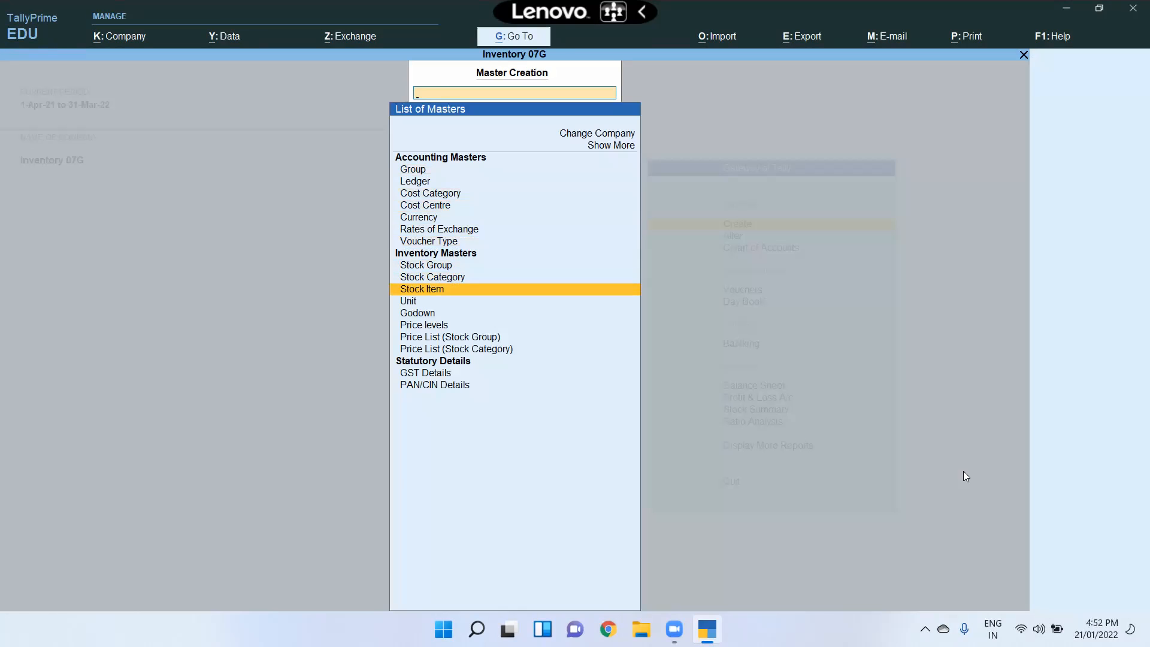
{"action": "key", "text": "Return"}
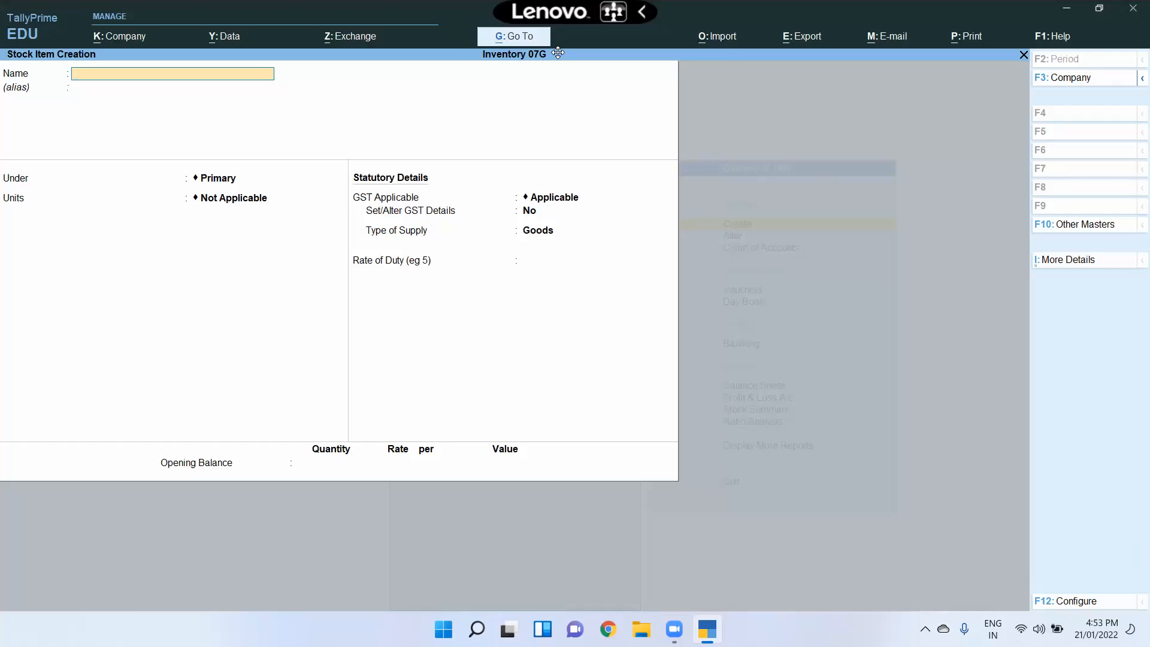
{"action": "mouse_move", "coordinate": [483, 6]}
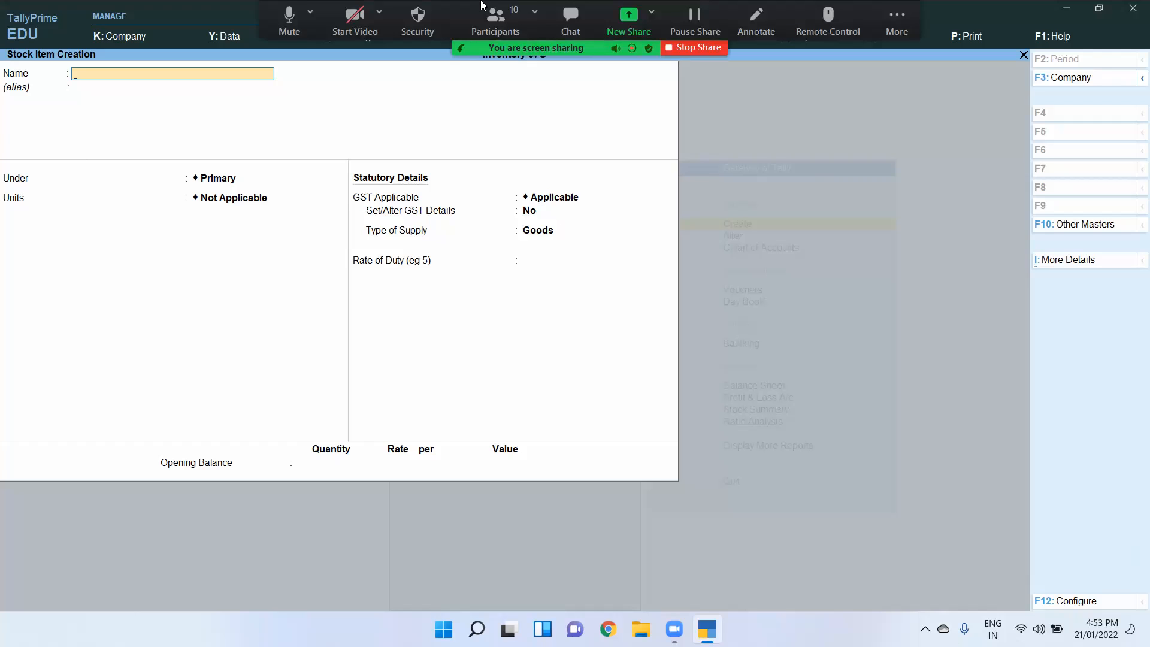
{"action": "left_click", "coordinate": [783, 422]}
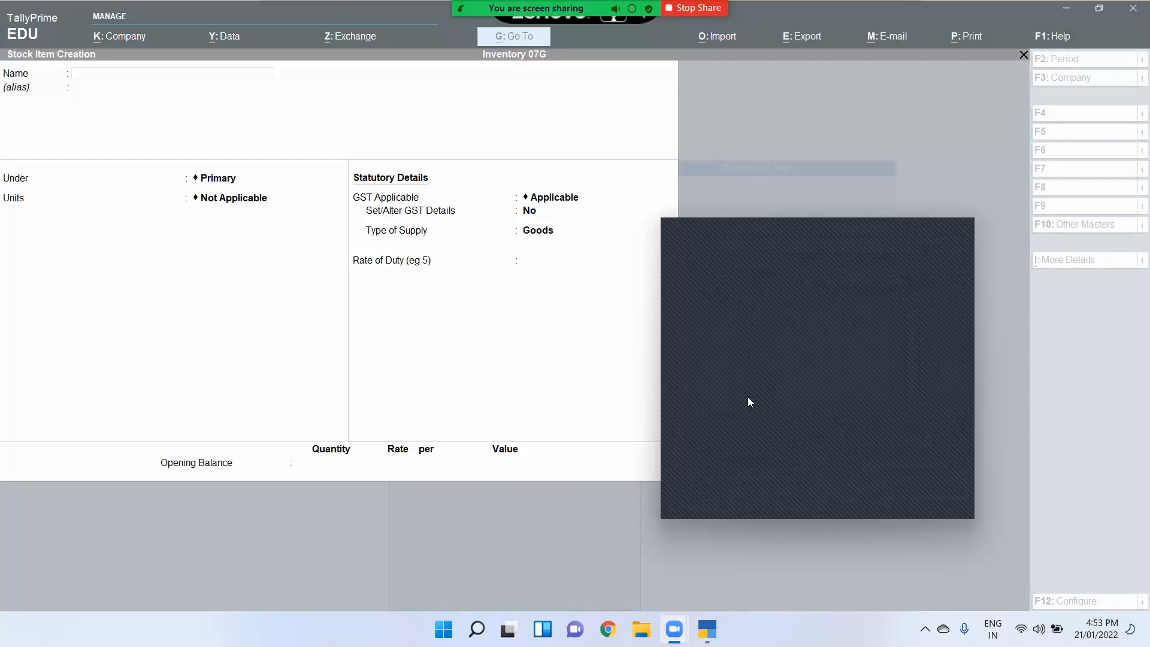
{"action": "left_click", "coordinate": [955, 239]}
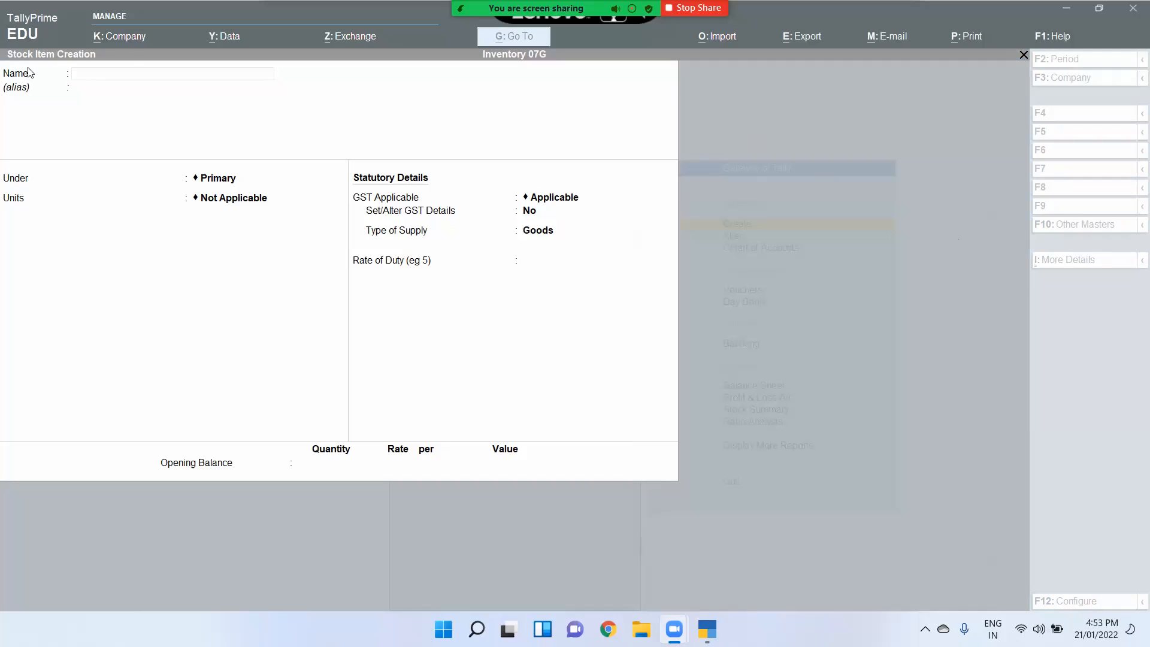
Try to create a stock item named CPU in the Inventory 07G company, and return to the Gateway of Tally
{"action": "left_click", "coordinate": [133, 73]}
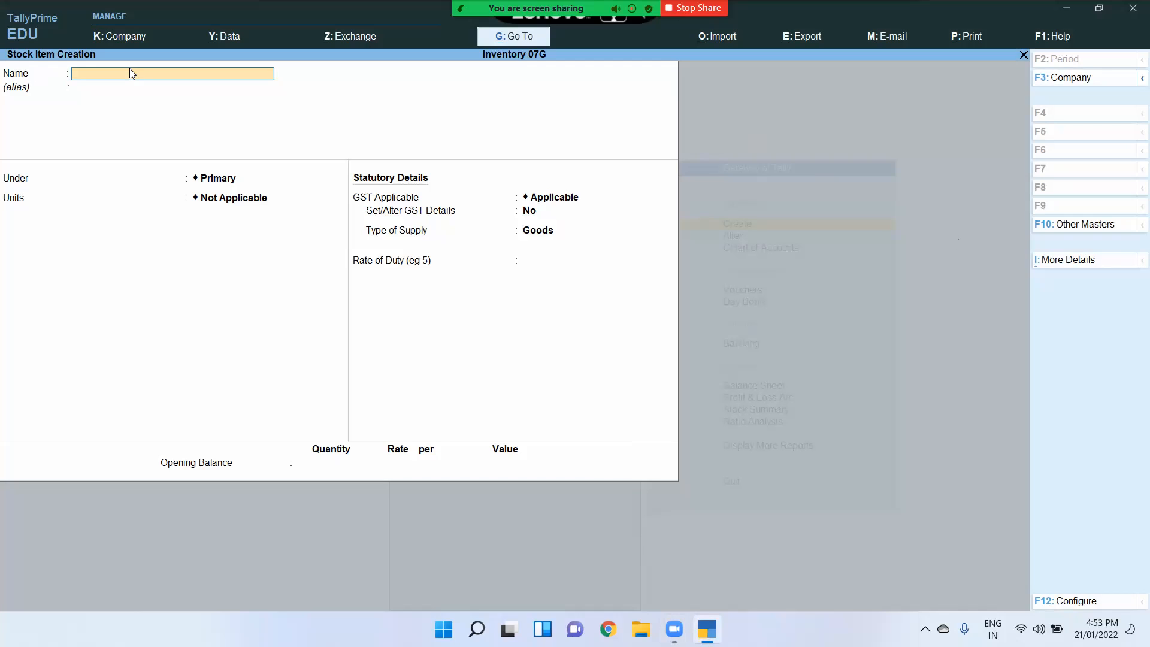
{"action": "type", "text": "CPU"}
{"action": "key", "text": "Return"}
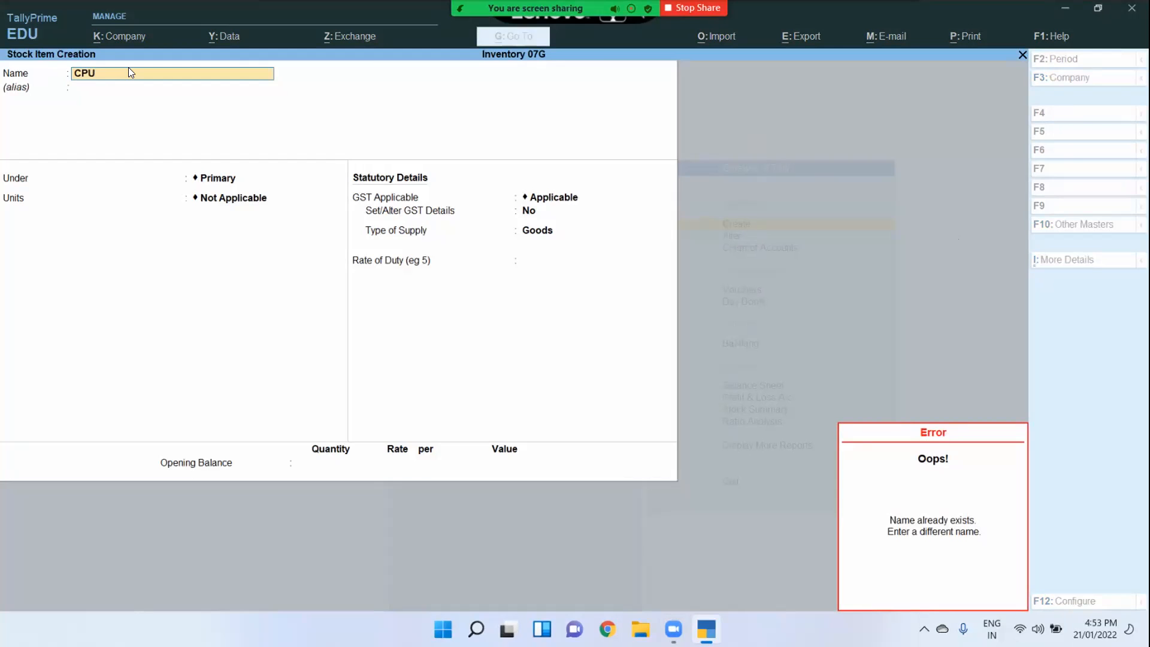
{"action": "key", "text": "Escape"}
{"action": "key", "text": "Escape"}
{"action": "key", "text": "Escape"}
{"action": "key", "text": "Return"}
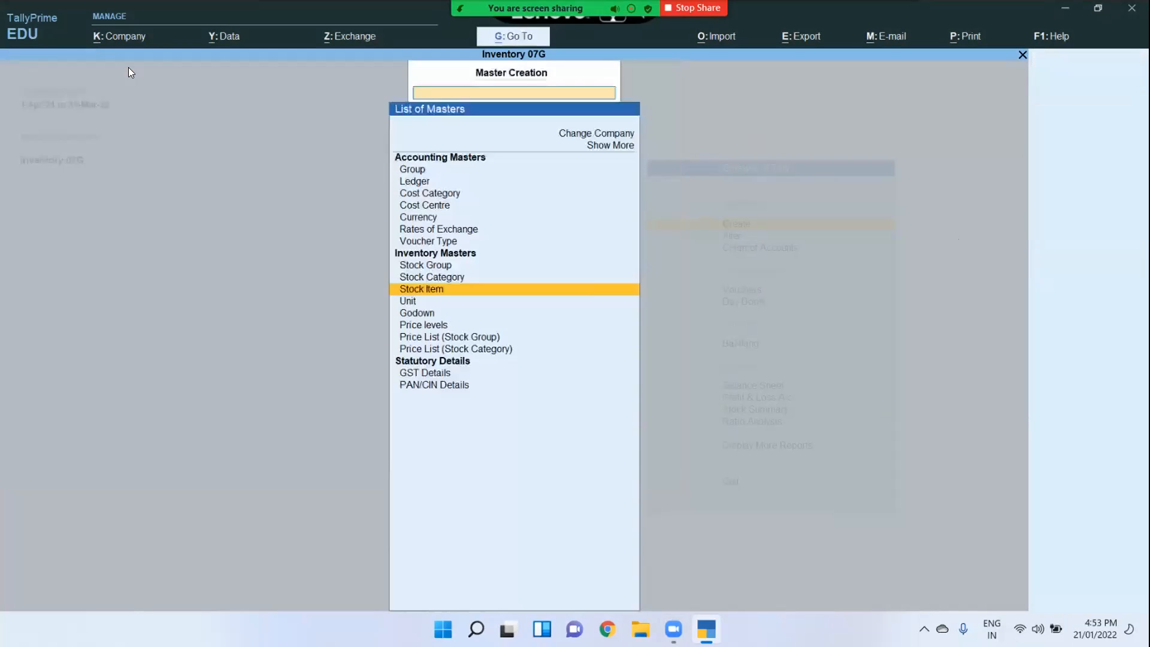
{"action": "key", "text": "Escape"}
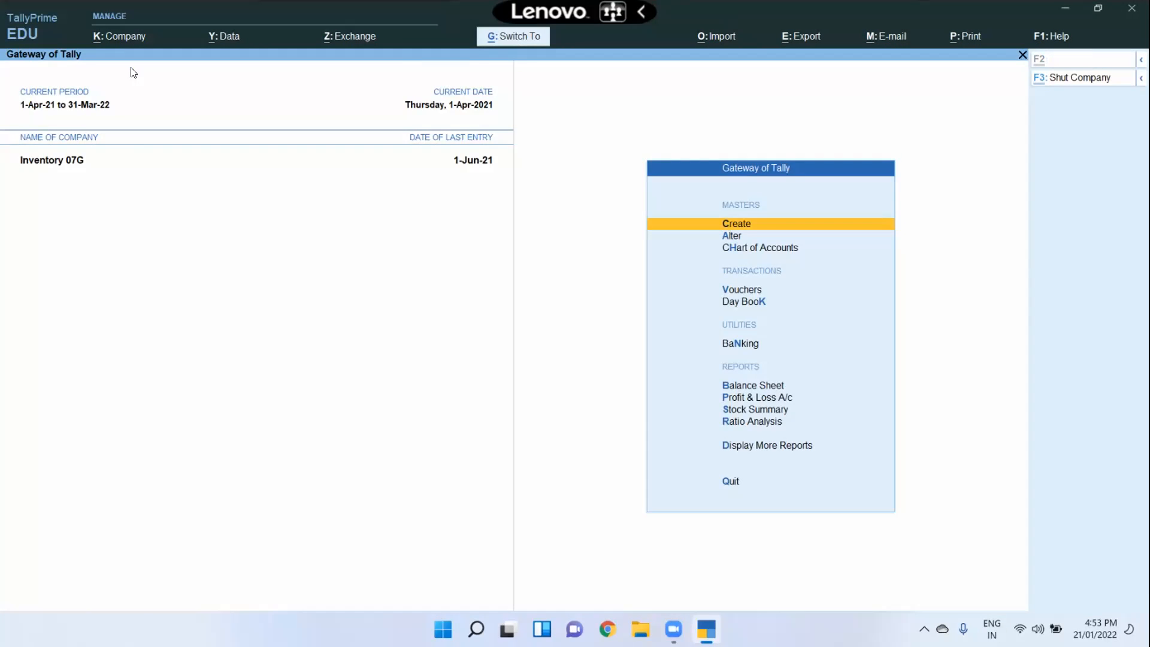
Shut the Inventory 07G company and open the form for creating a new company
{"action": "key", "text": "F3"}
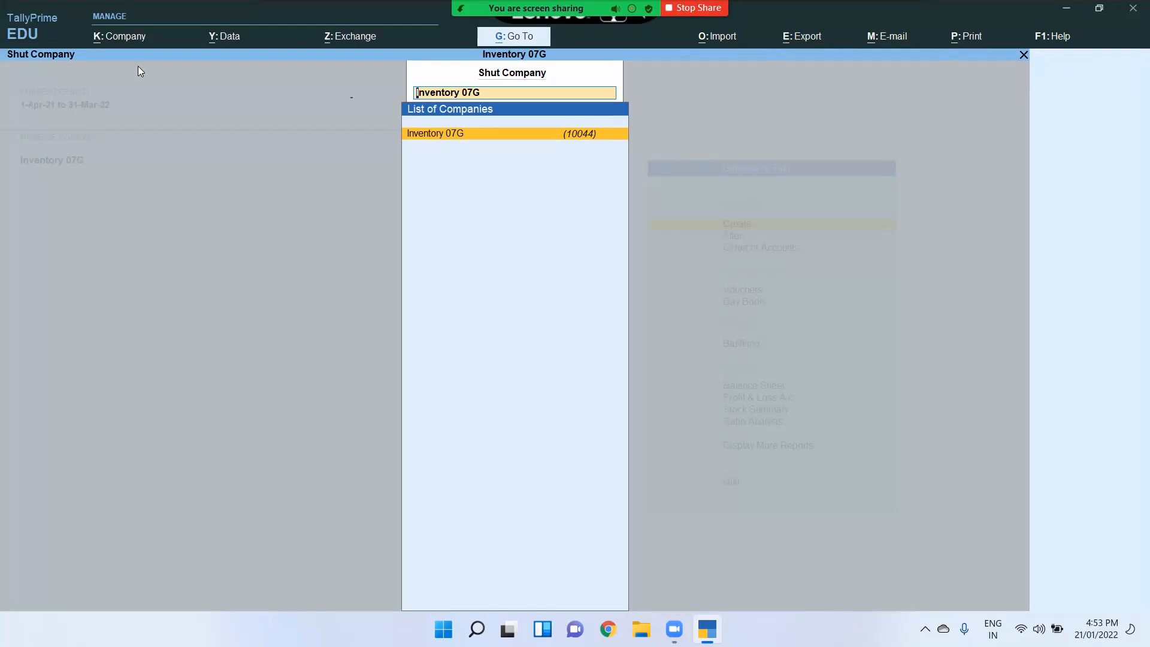
{"action": "key", "text": "Return"}
{"action": "key", "text": "Up"}
{"action": "key", "text": "Up"}
{"action": "key", "text": "Up"}
{"action": "key", "text": "Up"}
{"action": "key", "text": "Up"}
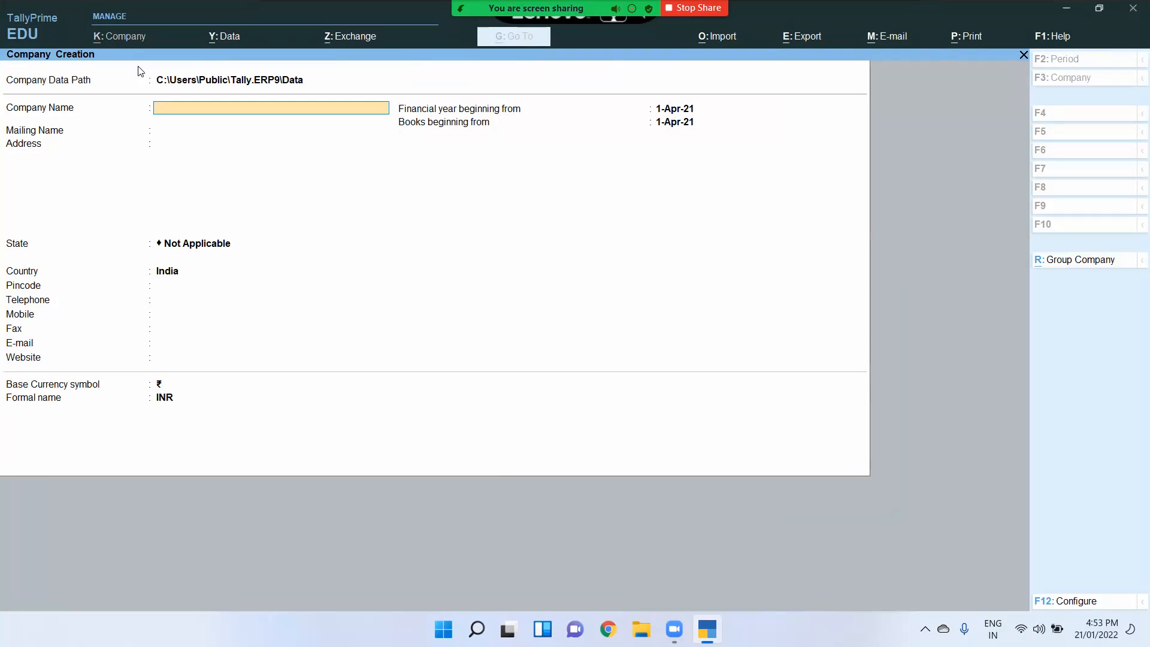
Name the new company BOM 07, keep the same mailing name, and set its state to Delhi
{"action": "type", "text": "BOM 07"}
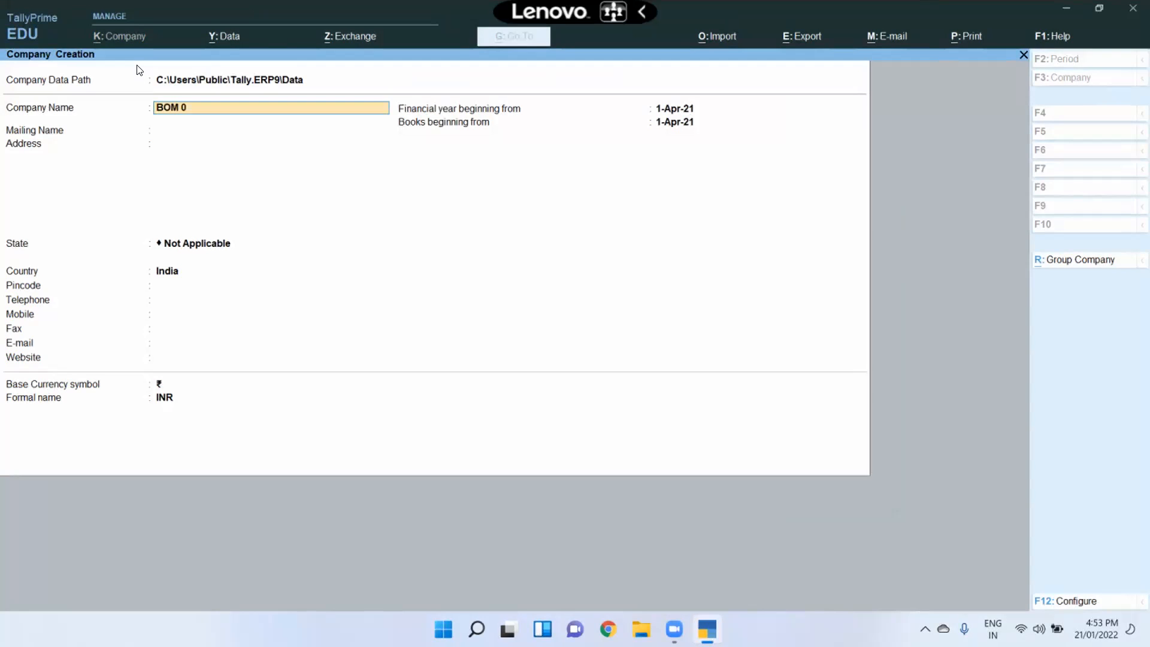
{"action": "key", "text": "Return"}
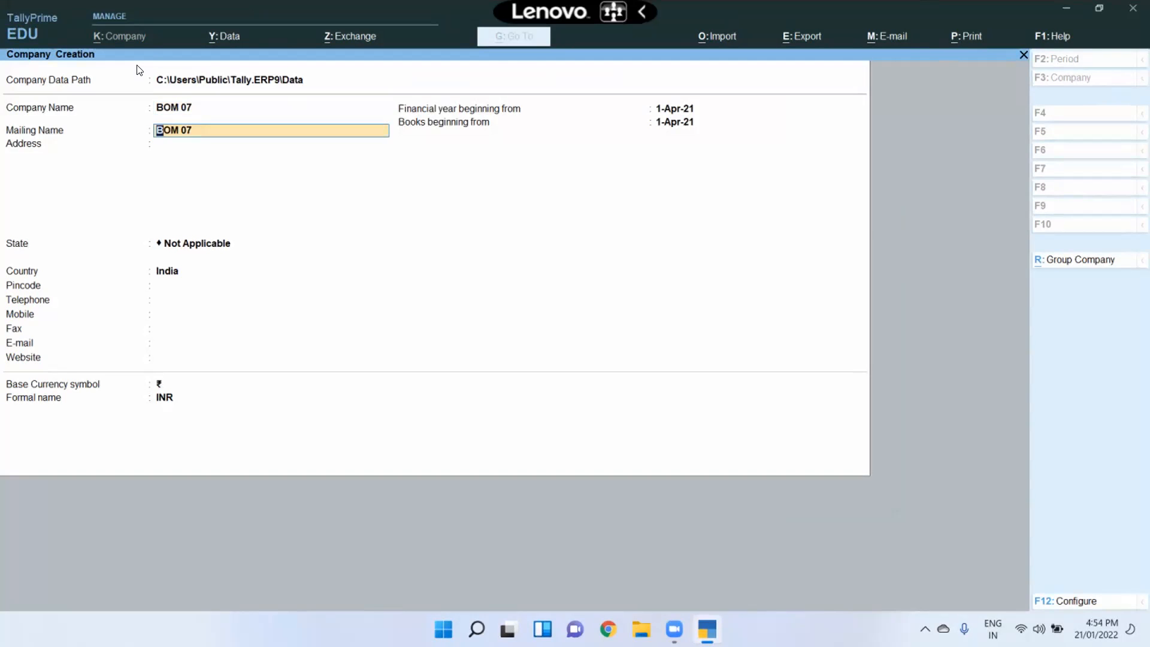
{"action": "key", "text": "Return"}
{"action": "key", "text": "Return"}
{"action": "key", "text": "Return"}
{"action": "key", "text": "BackSpace"}
{"action": "type", "text": "del"}
{"action": "key", "text": "Return"}
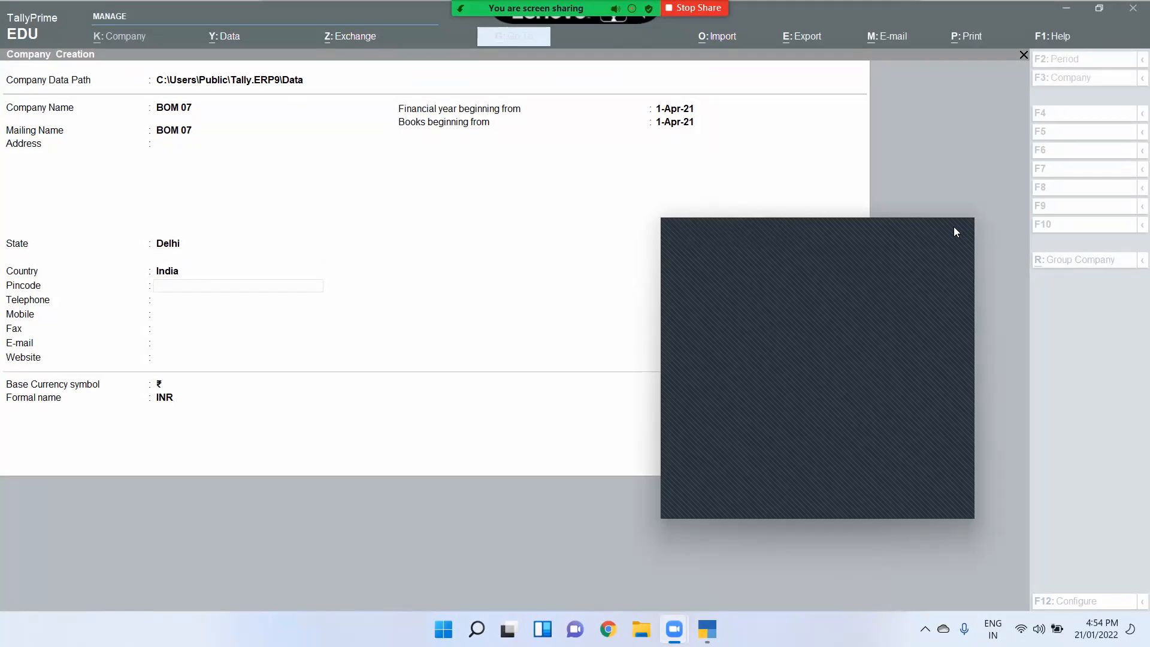
Save the BOM 07 company with the remaining details at their defaults and close its features screen
{"action": "left_click", "coordinate": [211, 109]}
{"action": "key", "text": "Return"}
{"action": "key", "text": "Return"}
{"action": "key", "text": "Return"}
{"action": "key", "text": "Return"}
{"action": "key", "text": "Return"}
{"action": "key", "text": "Return"}
{"action": "key", "text": "Return"}
{"action": "key", "text": "Return"}
{"action": "key", "text": "Return"}
{"action": "key", "text": "Return"}
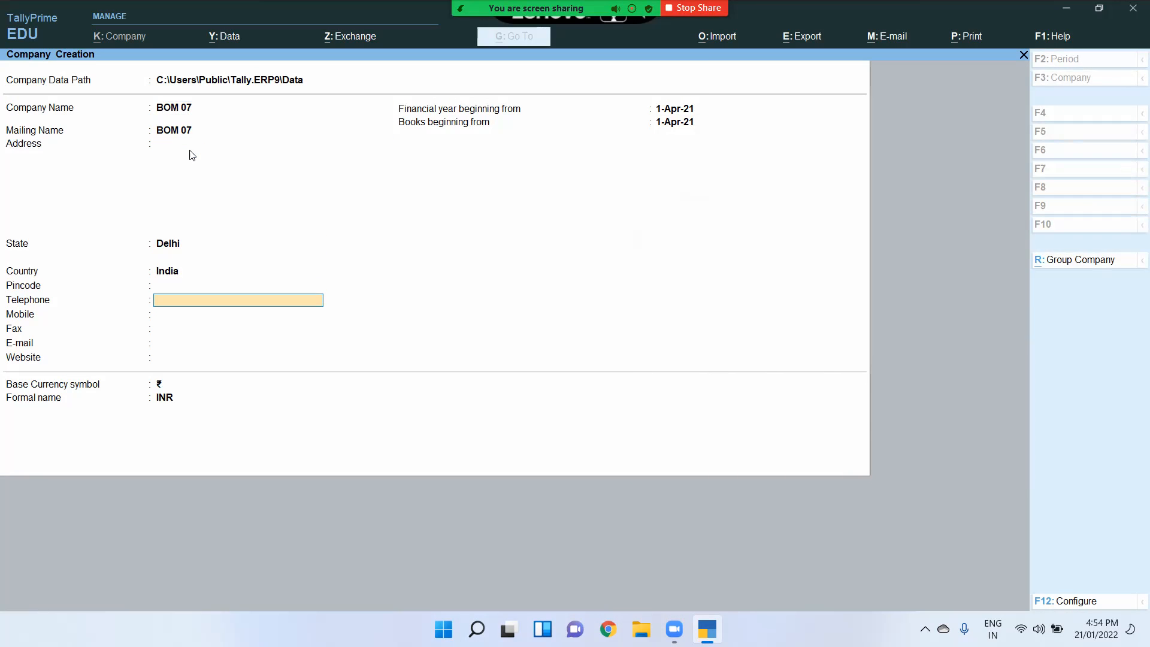
{"action": "key", "text": "Return"}
{"action": "key", "text": "Return"}
{"action": "key", "text": "Return"}
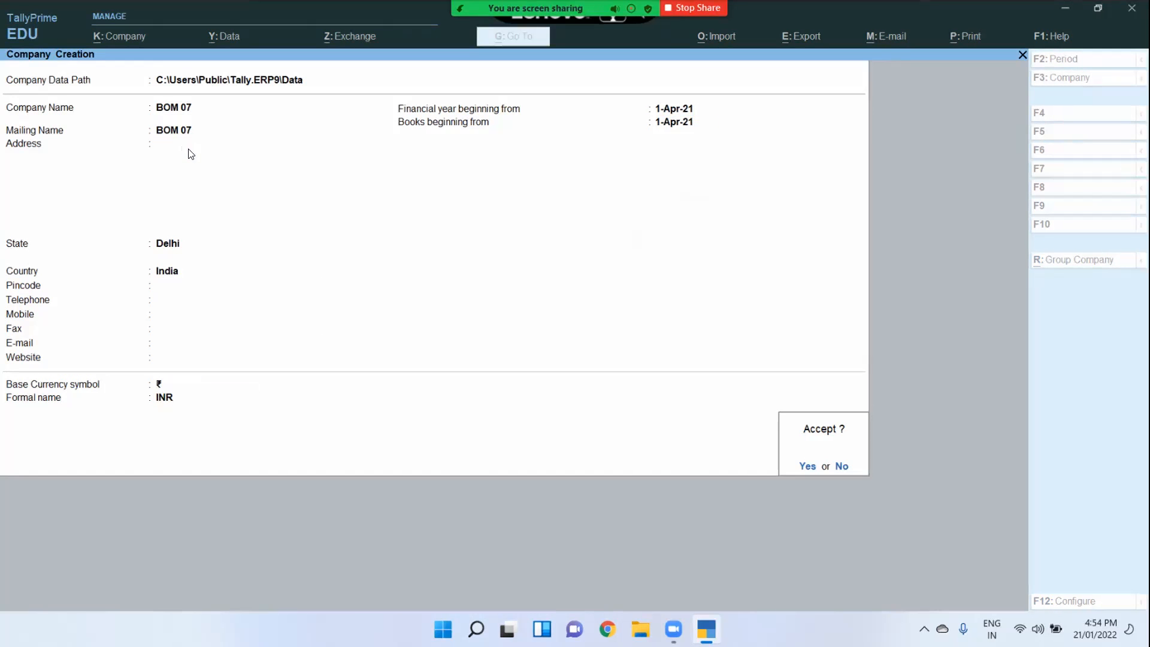
{"action": "key", "text": "Return"}
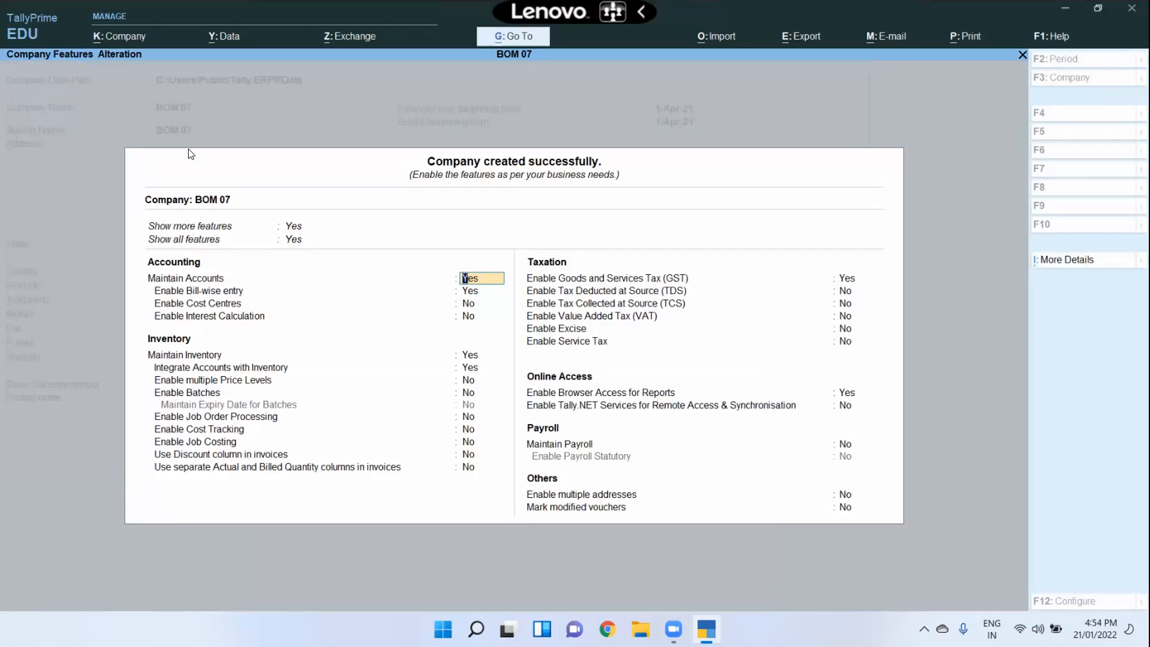
{"action": "key", "text": "Escape"}
{"action": "key", "text": "Escape"}
{"action": "key", "text": "y"}
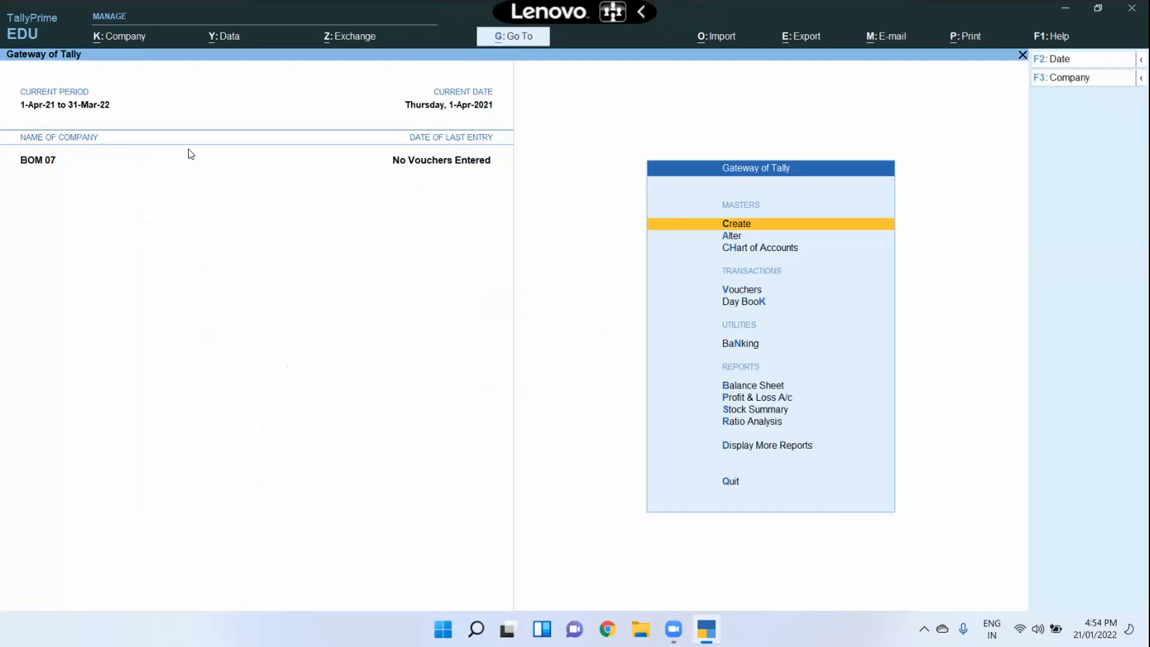
Start a new stock item named CPU under the Primary group in BOM 07
{"action": "key", "text": "Return"}
{"action": "key", "text": "Down"}
{"action": "key", "text": "Down"}
{"action": "key", "text": "Down"}
{"action": "key", "text": "Down"}
{"action": "key", "text": "Down"}
{"action": "key", "text": "Down"}
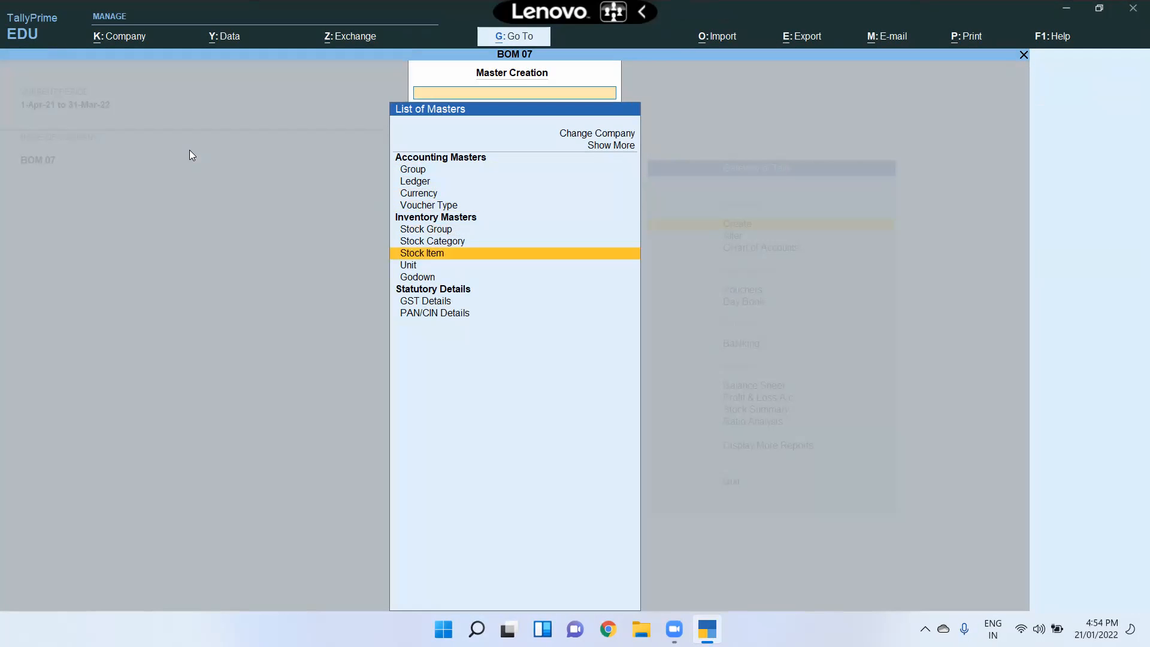
{"action": "key", "text": "Return"}
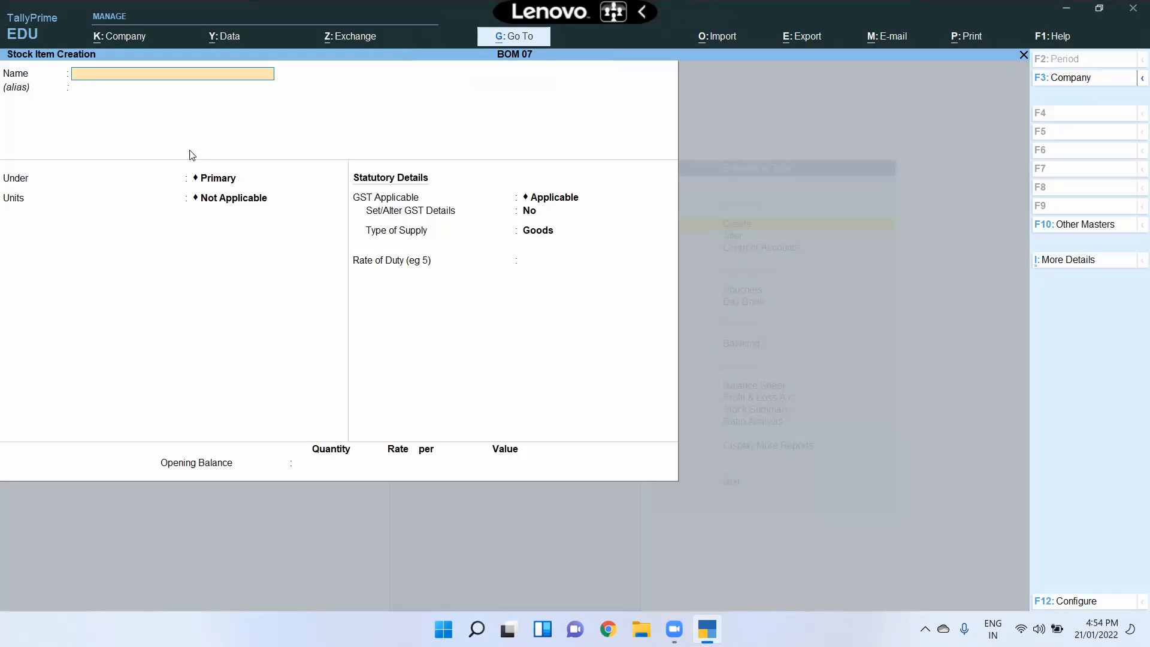
{"action": "type", "text": "CPU"}
{"action": "key", "text": "Return"}
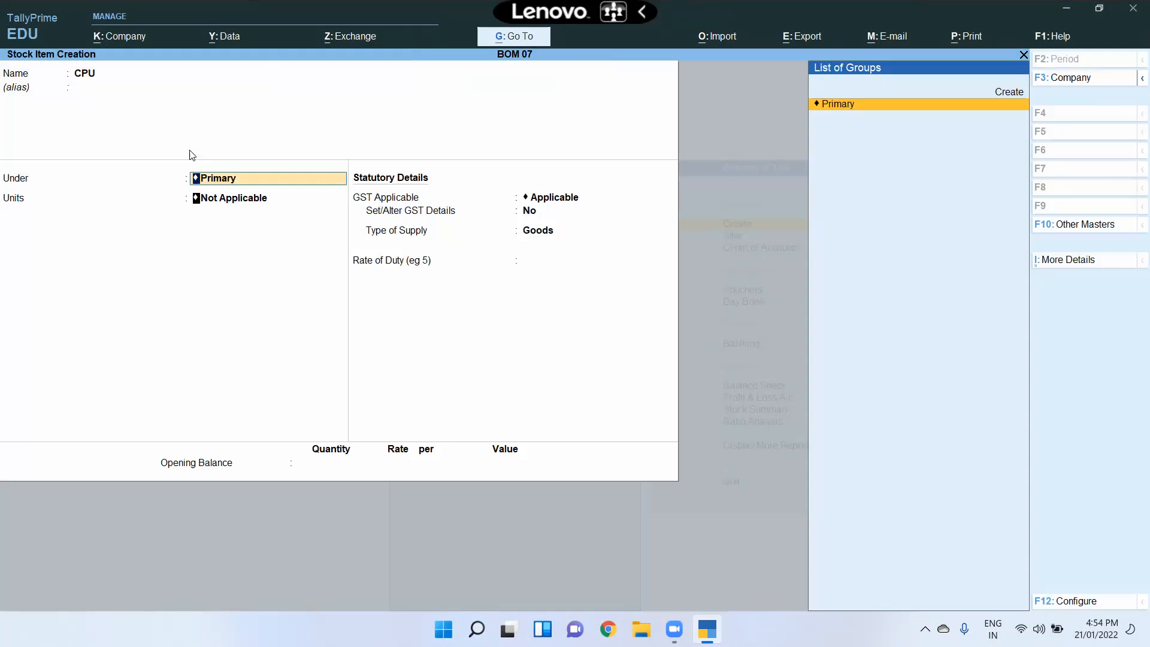
{"action": "key", "text": "Return"}
Create a unit of measure with the symbol PCS and assign it to the CPU item
{"action": "key", "text": "alt+c"}
{"action": "type", "text": "PCS"}
{"action": "key", "text": "Return"}
{"action": "key", "text": "Return"}
{"action": "key", "text": "Return"}
{"action": "key", "text": "Return"}
{"action": "key", "text": "Return"}
{"action": "key", "text": "Return"}
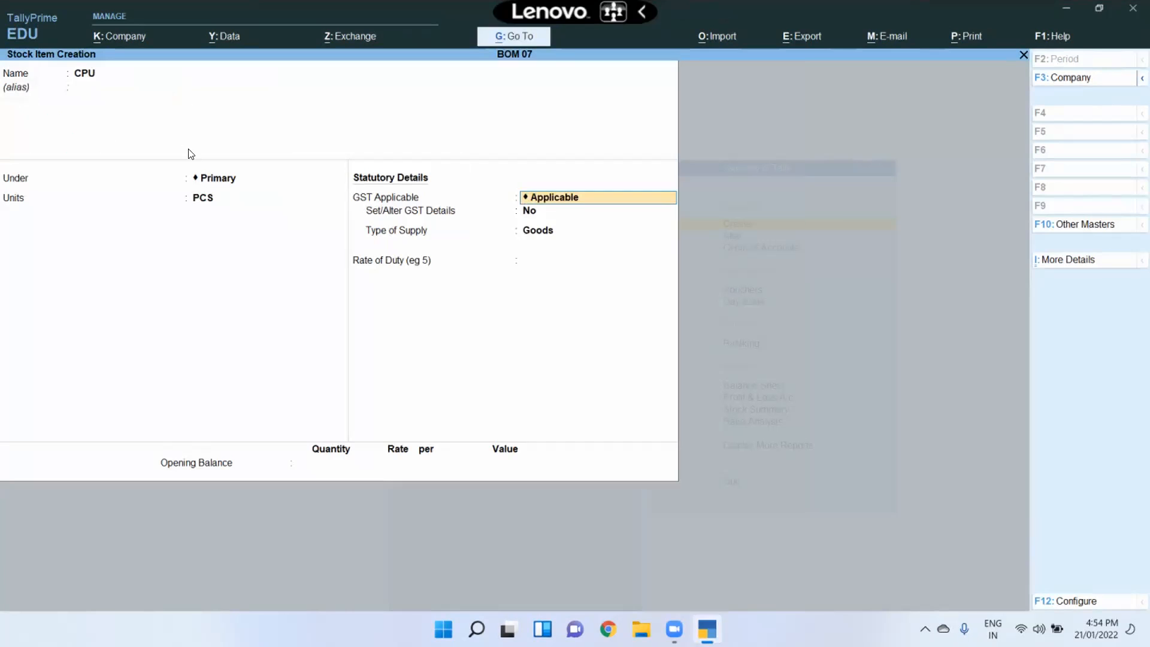
Save the CPU stock item with the default statutory details
{"action": "key", "text": "Return"}
{"action": "key", "text": "Return"}
{"action": "key", "text": "Return"}
{"action": "key", "text": "Return"}
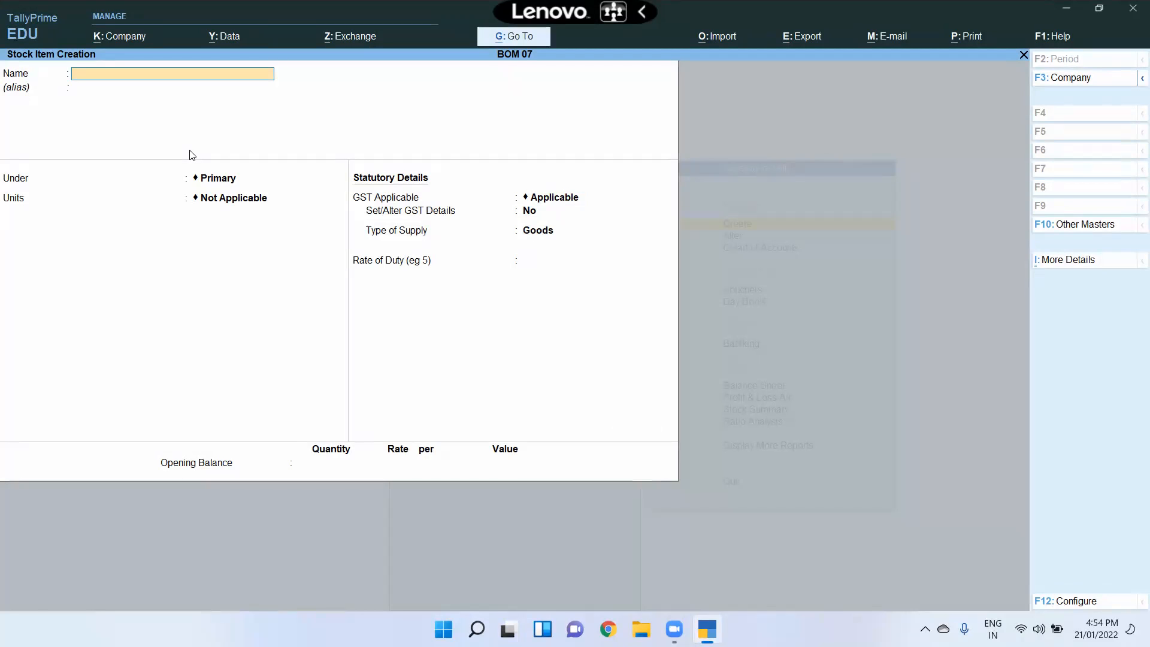
Create the RAM stock item under Primary with PCS as its unit and the default statutory details
{"action": "type", "text": "RAM"}
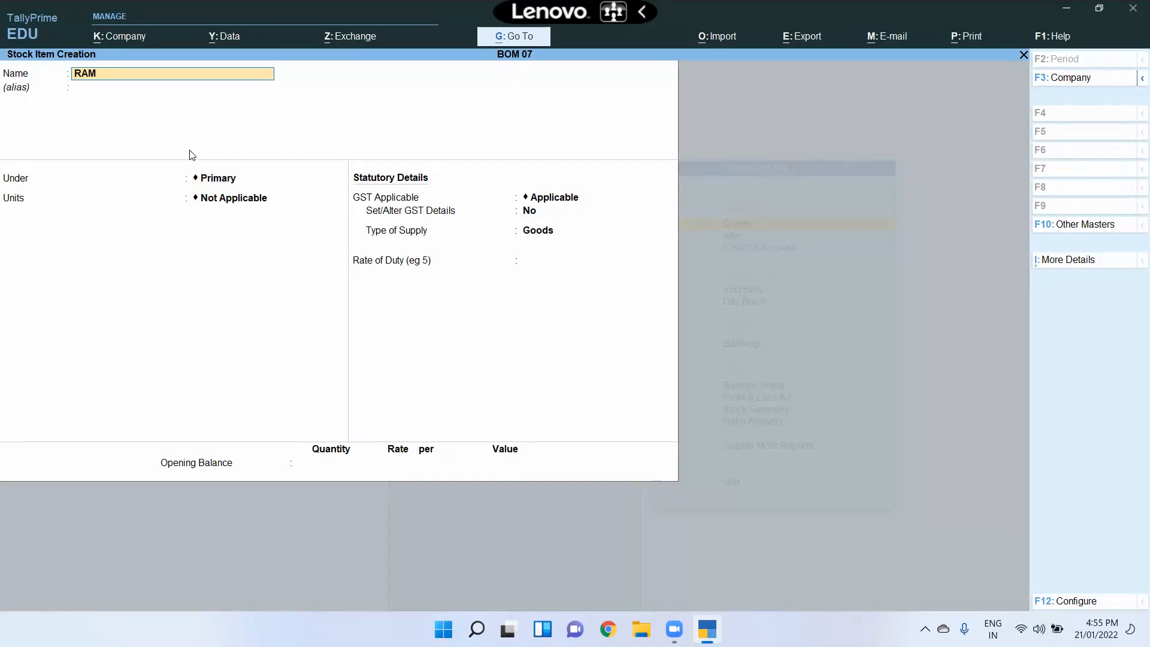
{"action": "key", "text": "Return"}
{"action": "key", "text": "Return"}
{"action": "key", "text": "Down"}
{"action": "key", "text": "Return"}
{"action": "key", "text": "Return"}
{"action": "key", "text": "Return"}
{"action": "key", "text": "Return"}
{"action": "key", "text": "Return"}
{"action": "key", "text": "Return"}
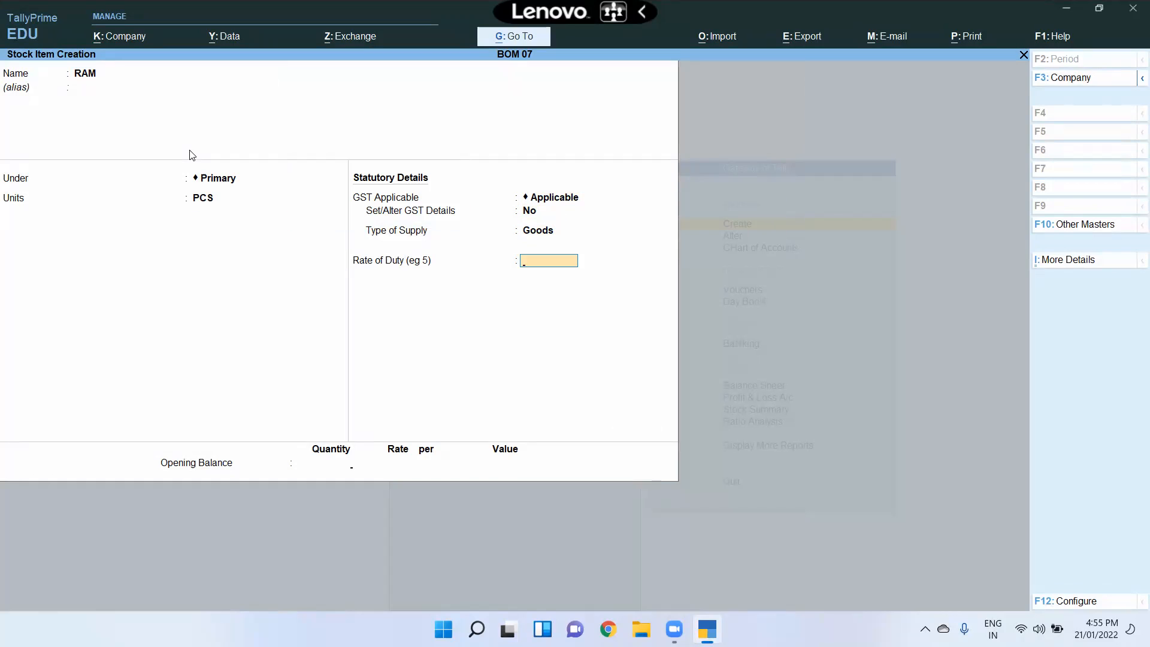
Create the HARD DISK stock item under Primary with PCS as its unit and default statutory details
{"action": "type", "text": "HARD DISK"}
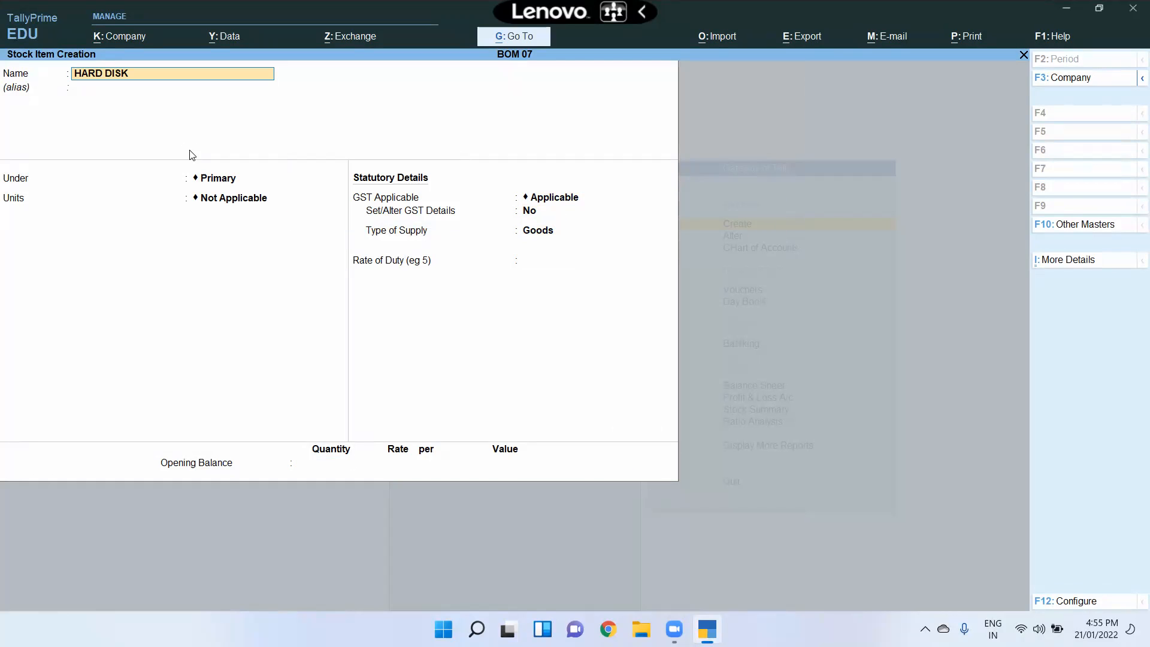
{"action": "key", "text": "Return"}
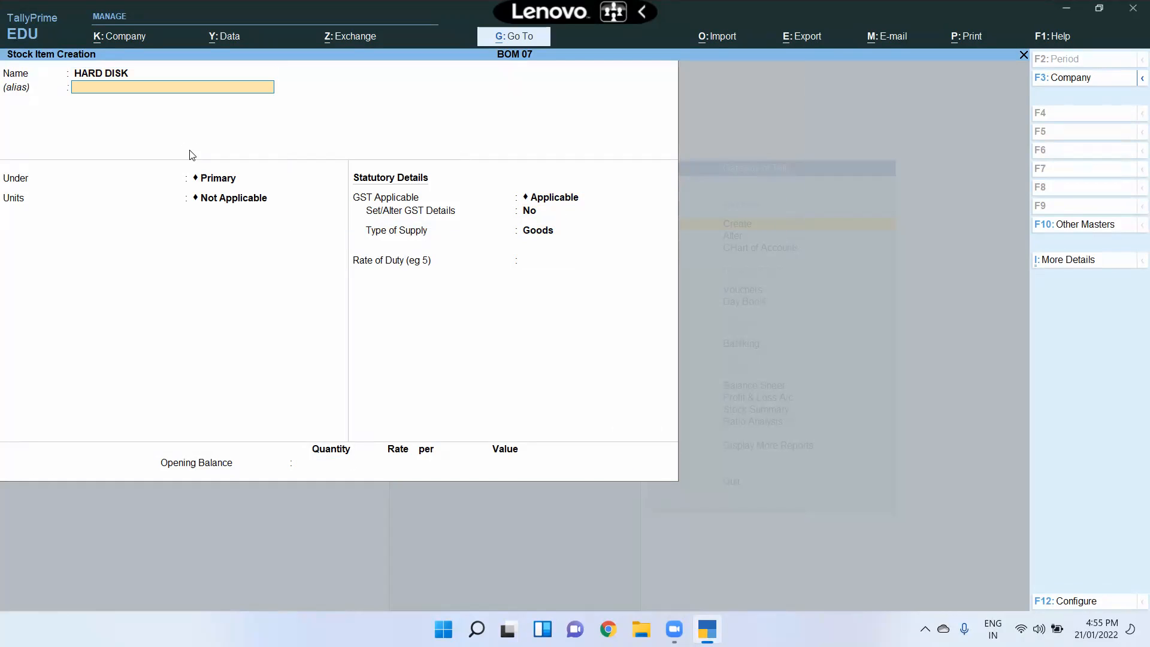
{"action": "key", "text": "Return"}
{"action": "key", "text": "Down"}
{"action": "key", "text": "Return"}
{"action": "key", "text": "Return"}
{"action": "key", "text": "Return"}
{"action": "key", "text": "Return"}
{"action": "key", "text": "Return"}
{"action": "key", "text": "Return"}
Create the MOTHERBOARD stock item under Primary, measured in PCS, keeping the default statutory details
{"action": "type", "text": "MOTHERBORD"}
{"action": "key", "text": "BackSpace"}
{"action": "key", "text": "BackSpace"}
{"action": "type", "text": "ARD"}
{"action": "key", "text": "Return"}
{"action": "key", "text": "Return"}
{"action": "key", "text": "Return"}
{"action": "key", "text": "Down"}
{"action": "key", "text": "Return"}
{"action": "key", "text": "Return"}
{"action": "key", "text": "Return"}
{"action": "key", "text": "Return"}
{"action": "key", "text": "Return"}
{"action": "key", "text": "Return"}
{"action": "key", "text": "Return"}
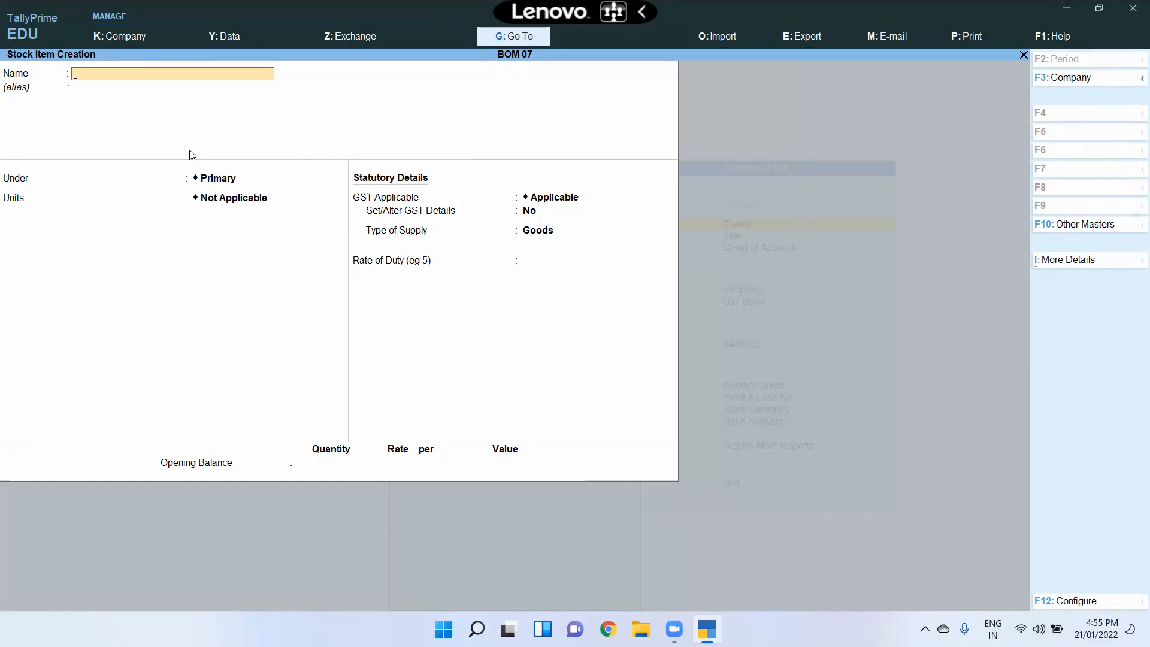
Create and save the KEYBOARD stock item under Primary with PCS as its unit
{"action": "type", "text": "KEYBOARD"}
{"action": "key", "text": "Return"}
{"action": "key", "text": "Return"}
{"action": "key", "text": "Down"}
{"action": "key", "text": "Return"}
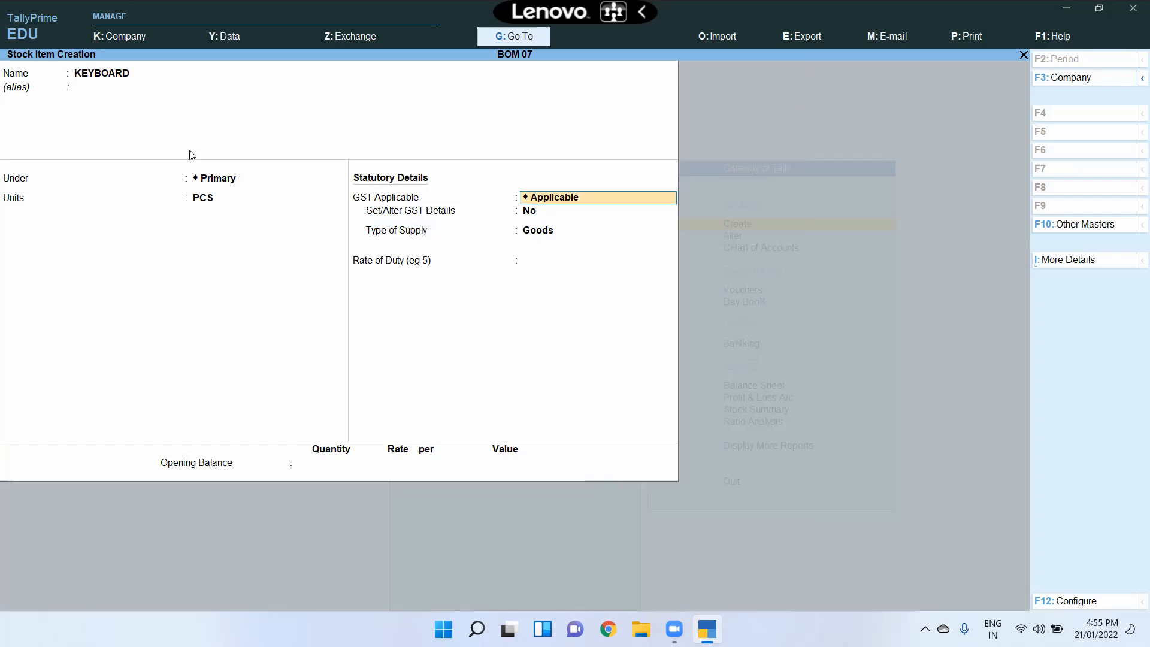
{"action": "key", "text": "ctrl+a"}
Create and save the MOUSE stock item under Primary with PCS as its unit
{"action": "type", "text": "MOUSE"}
{"action": "key", "text": "Return"}
{"action": "key", "text": "Return"}
{"action": "key", "text": "Down"}
{"action": "key", "text": "Return"}
{"action": "type", "text": "A"}
{"action": "key", "text": "ctrl+a"}
{"action": "key", "text": "Down"}
{"action": "key", "text": "Down"}
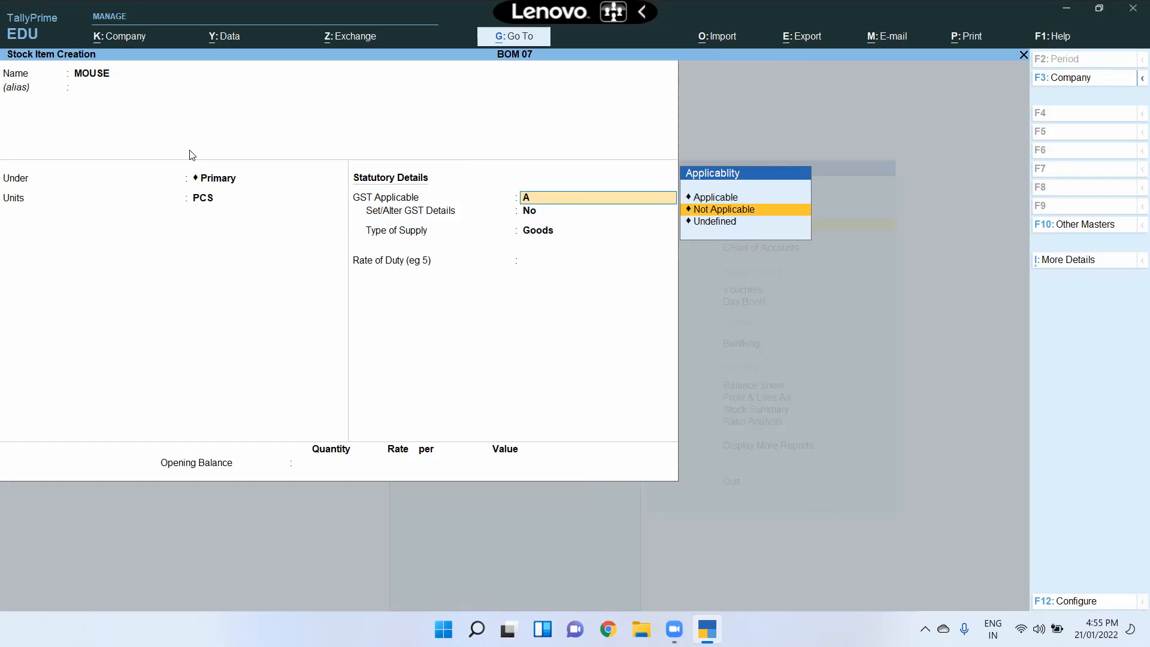
{"action": "key", "text": "Return"}
{"action": "key", "text": "Return"}
{"action": "key", "text": "Return"}
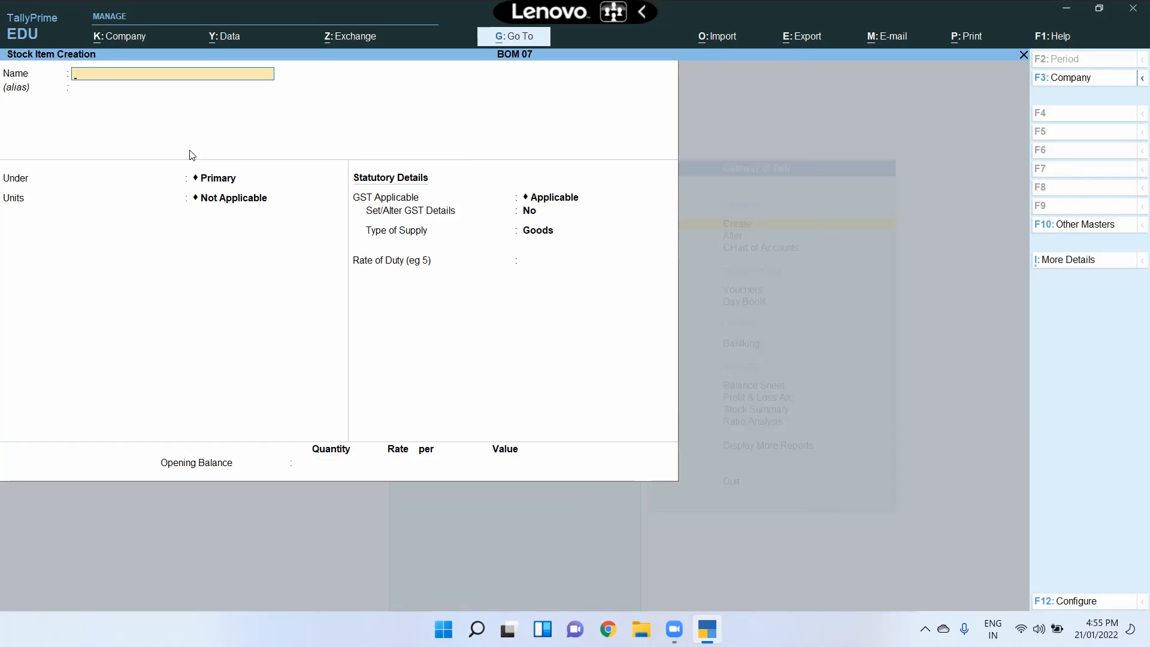
Create and save the LED stock item under Primary with PCS as its unit
{"action": "type", "text": "MED"}
{"action": "key", "text": "Return"}
{"action": "key", "text": "Return"}
{"action": "key", "text": "Return"}
{"action": "key", "text": "BackSpace"}
{"action": "key", "text": "BackSpace"}
{"action": "key", "text": "BackSpace"}
{"action": "type", "text": "L"}
{"action": "type", "text": "R"}
{"action": "type", "text": "D"}
{"action": "key", "text": "Return"}
{"action": "key", "text": "Return"}
{"action": "key", "text": "Return"}
{"action": "key", "text": "Down"}
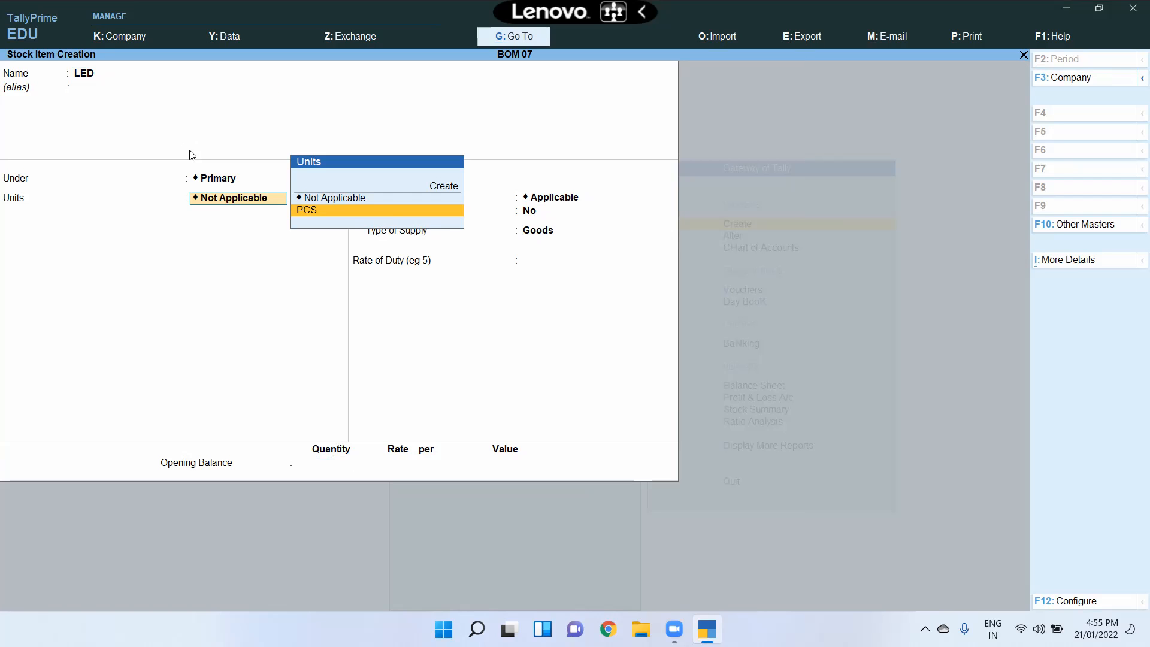
{"action": "key", "text": "Return"}
{"action": "key", "text": "ctrl+a"}
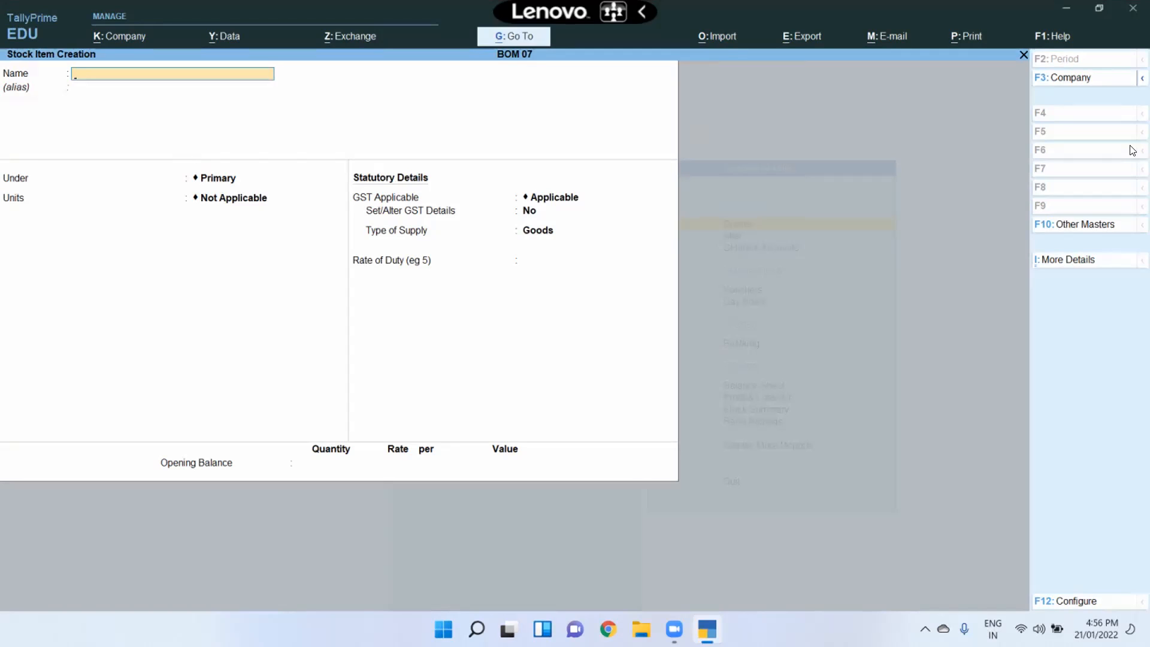
Start a new stock item named COMPUTER under Primary with PCS as its unit
{"action": "type", "text": "COMPUTER"}
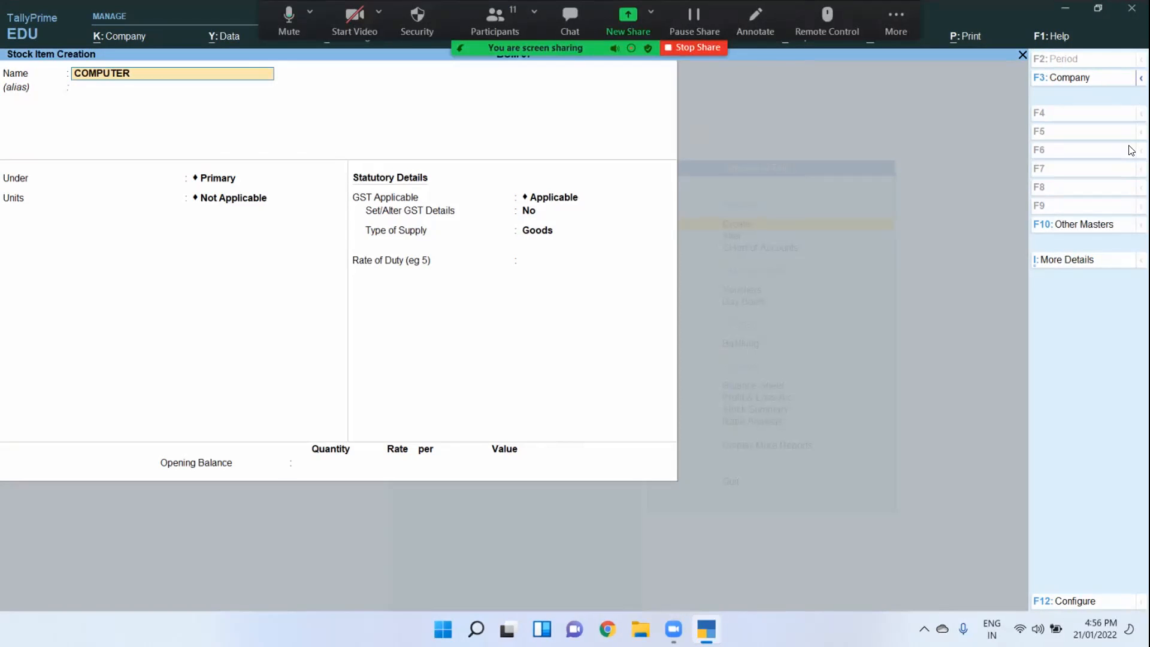
{"action": "key", "text": "Return"}
{"action": "key", "text": "Return"}
{"action": "key", "text": "Return"}
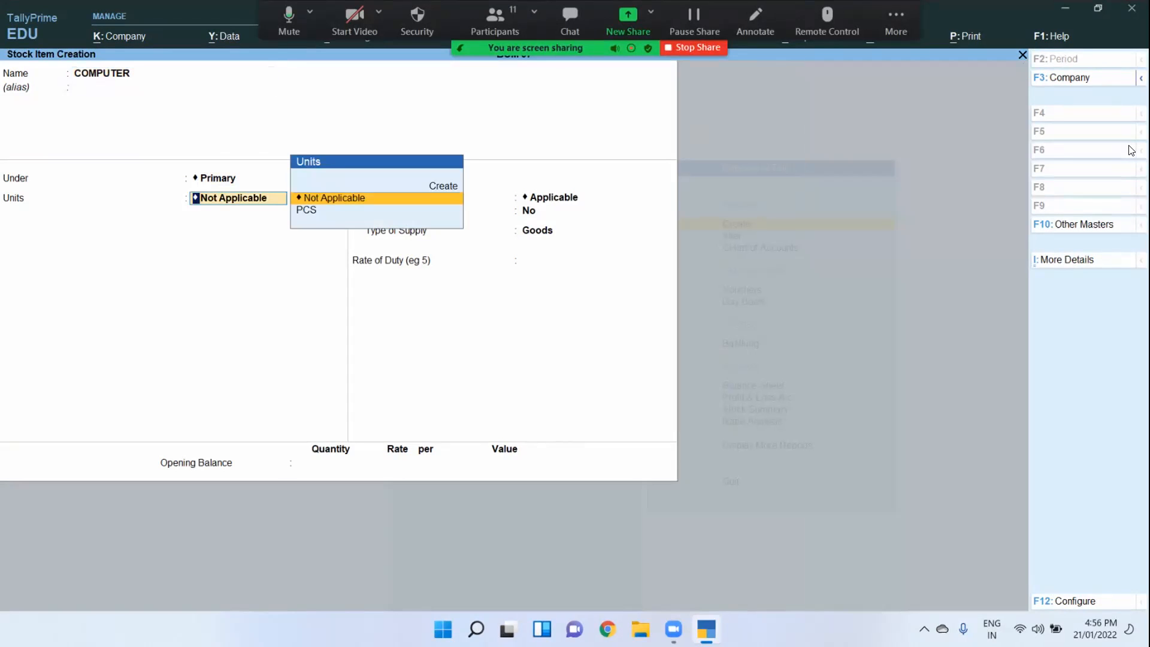
{"action": "key", "text": "Down"}
{"action": "key", "text": "Return"}
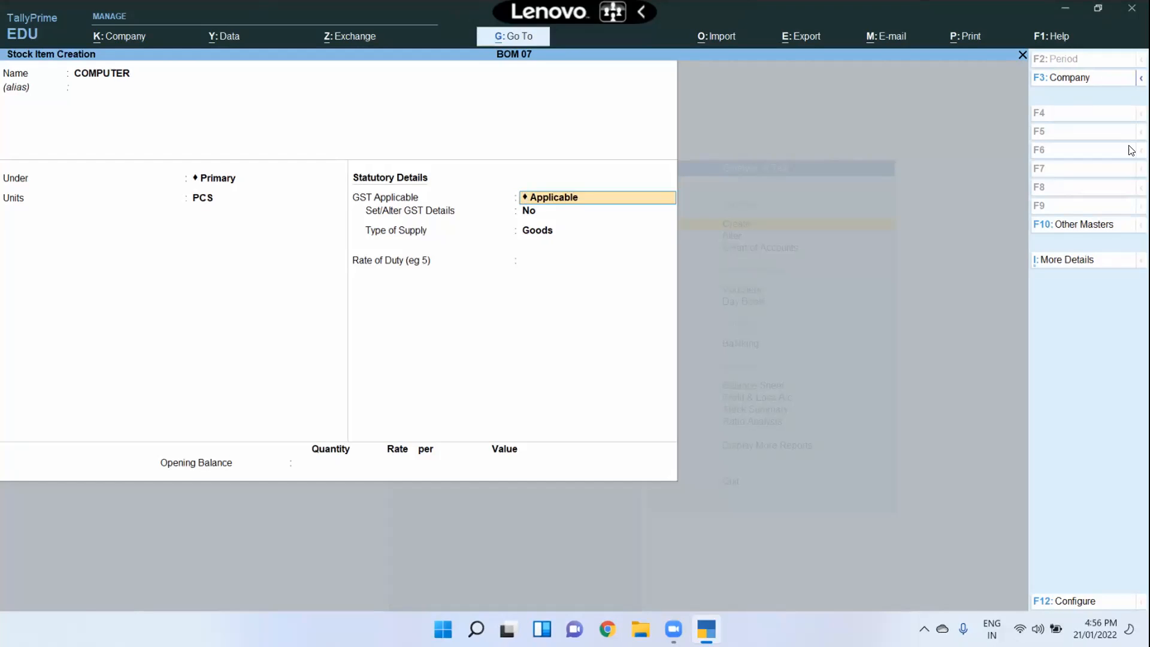
Open the stock item configuration and set both Show more configurations and Show all configurations to Yes
{"action": "key", "text": "F12"}
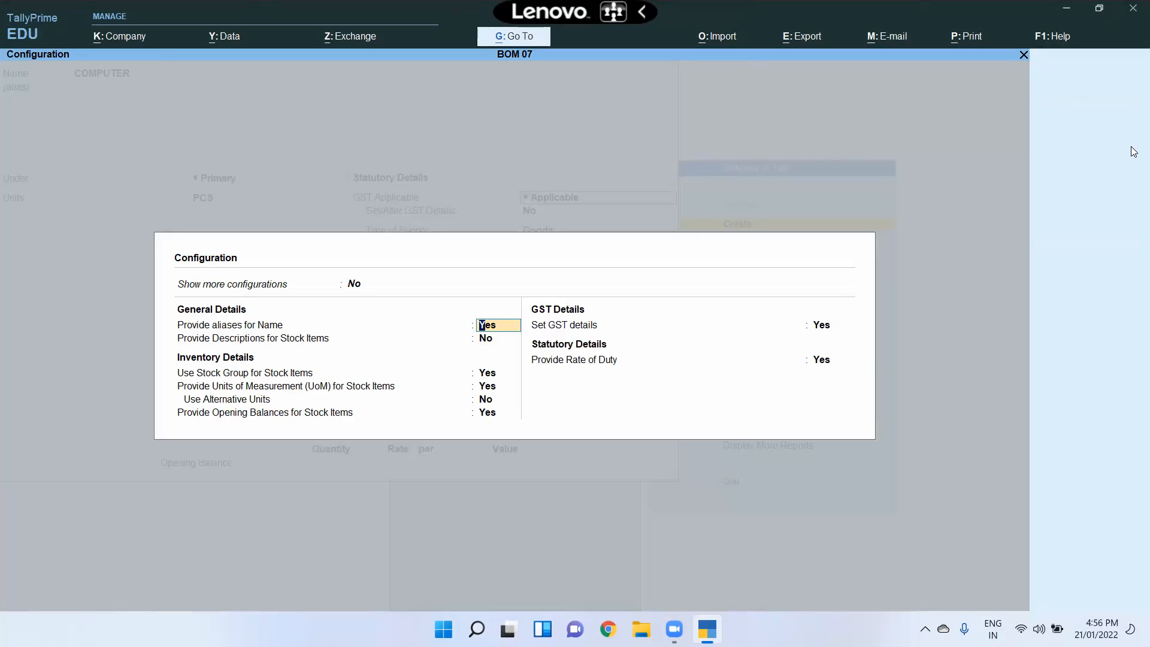
{"action": "key", "text": "Up"}
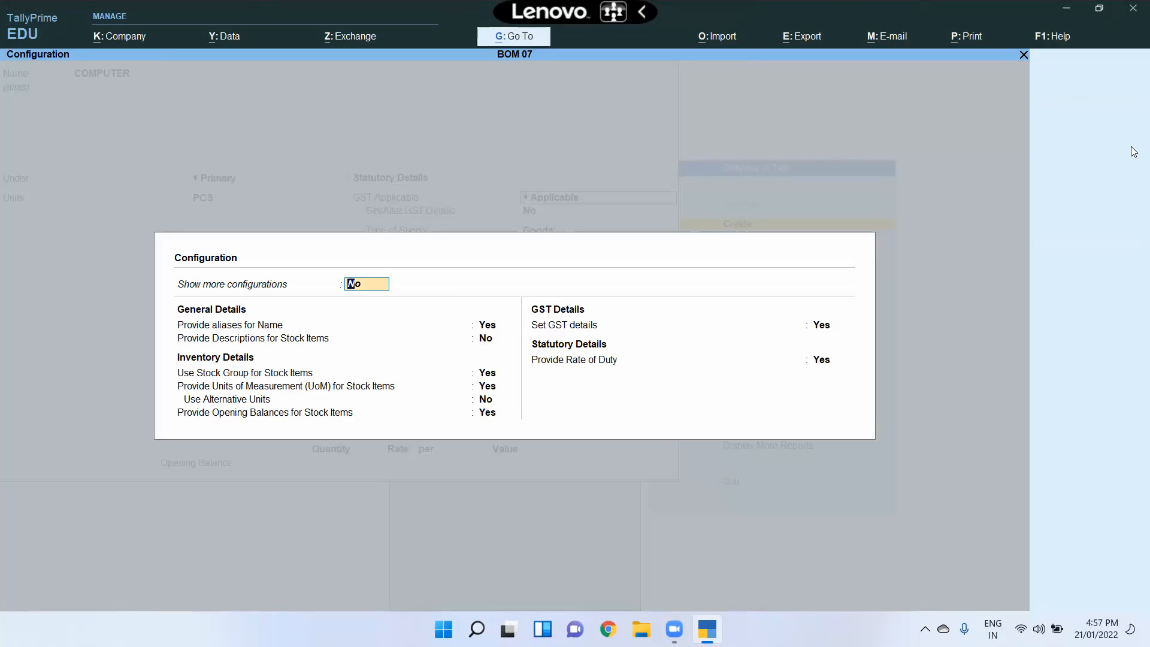
{"action": "type", "text": "Y"}
{"action": "key", "text": "Return"}
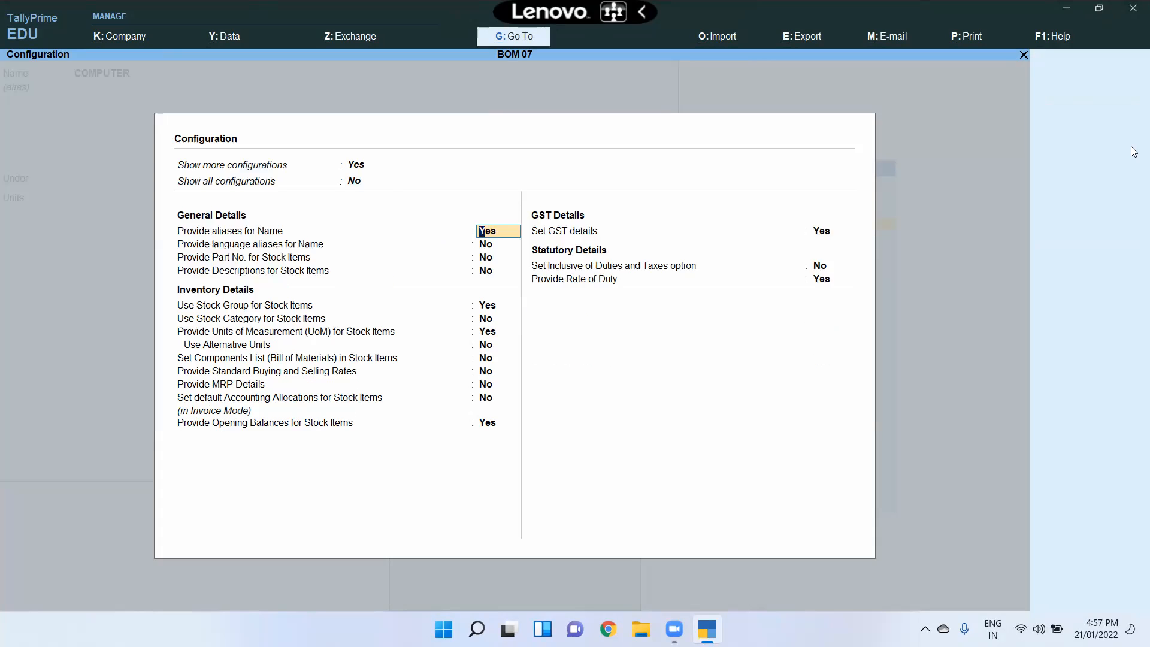
{"action": "key", "text": "Up"}
{"action": "type", "text": "Y"}
{"action": "key", "text": "Return"}
Set Components List (Bill of Materials) in Stock Items to Yes and save the configuration
{"action": "key", "text": "Down"}
{"action": "key", "text": "Down"}
{"action": "key", "text": "Down"}
{"action": "key", "text": "Down"}
{"action": "key", "text": "Down"}
{"action": "key", "text": "Down"}
{"action": "key", "text": "Down"}
{"action": "key", "text": "Down"}
{"action": "key", "text": "Down"}
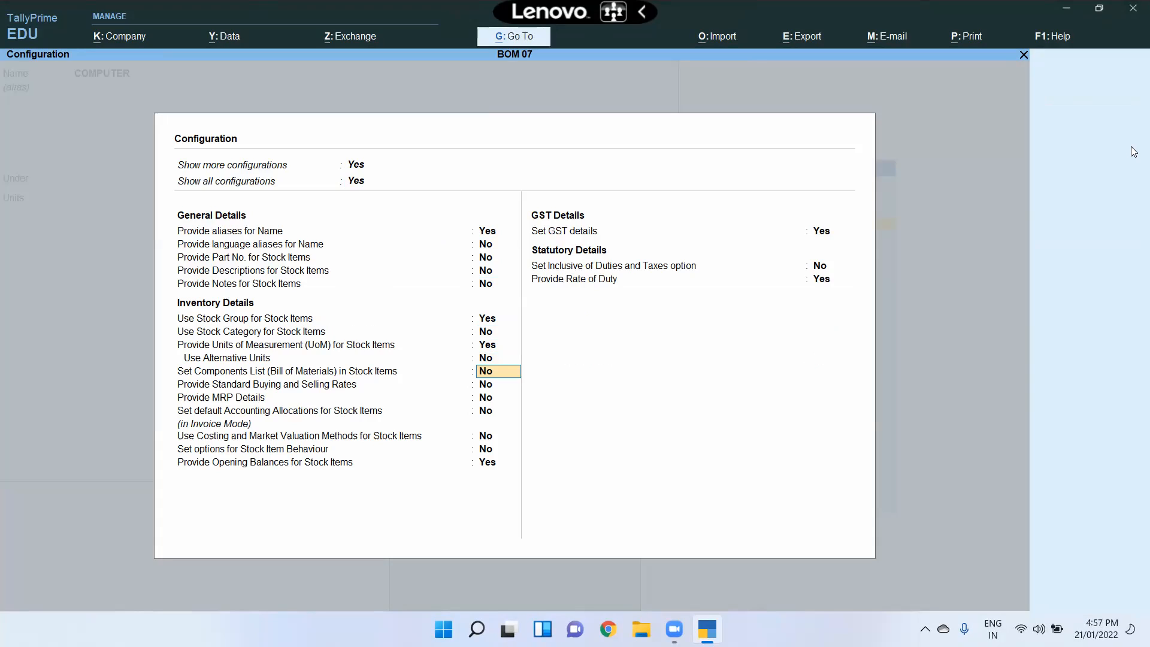
{"action": "type", "text": "Yes"}
{"action": "key", "text": "Down"}
{"action": "key", "text": "Down"}
{"action": "key", "text": "Down"}
{"action": "key", "text": "Down"}
{"action": "key", "text": "Down"}
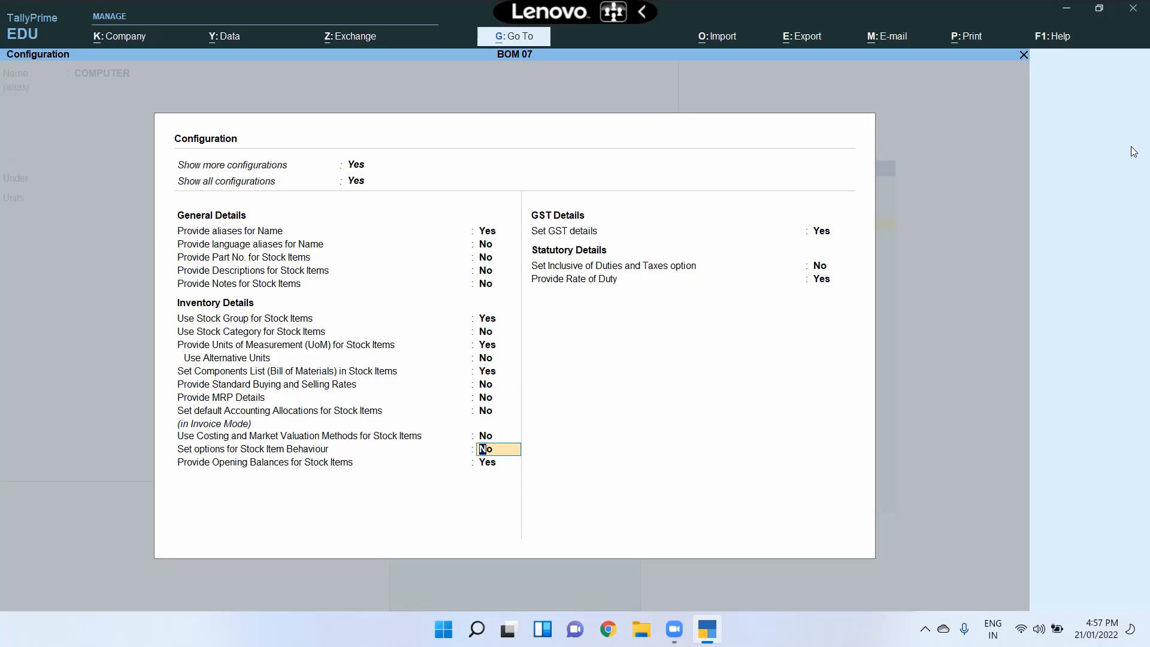
{"action": "key", "text": "ctrl+a"}
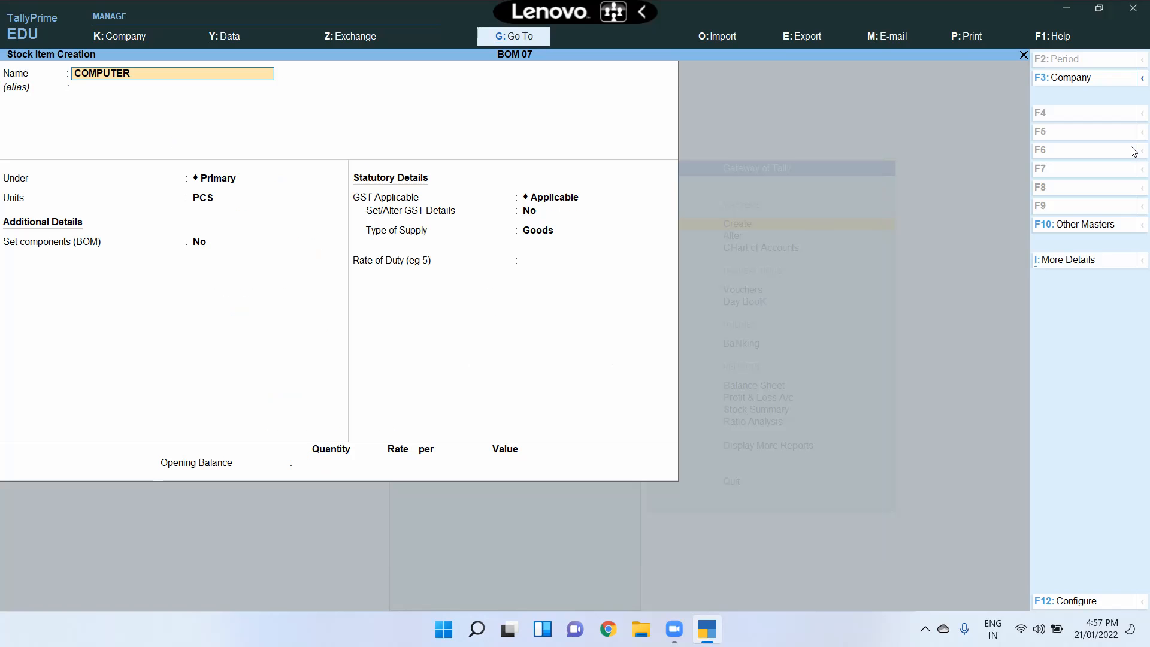
Set the Set components (BOM) option of the COMPUTER item to Yes to open its BOM list
{"action": "key", "text": "Return"}
{"action": "key", "text": "Return"}
{"action": "key", "text": "Return"}
{"action": "key", "text": "Return"}
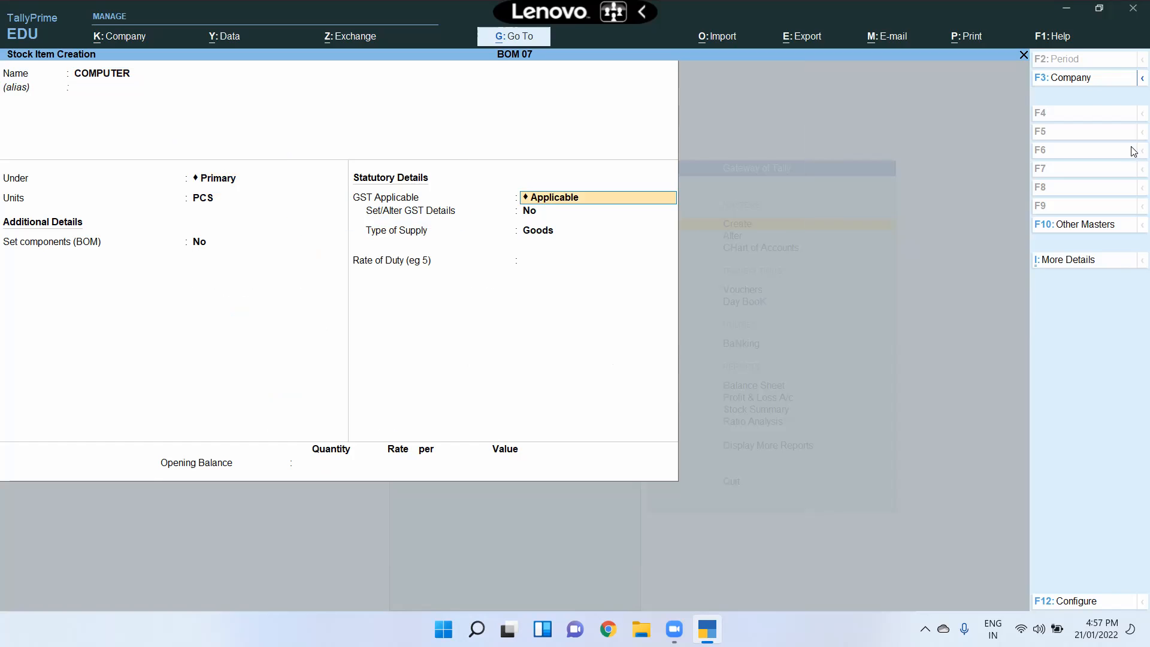
{"action": "key", "text": "Return"}
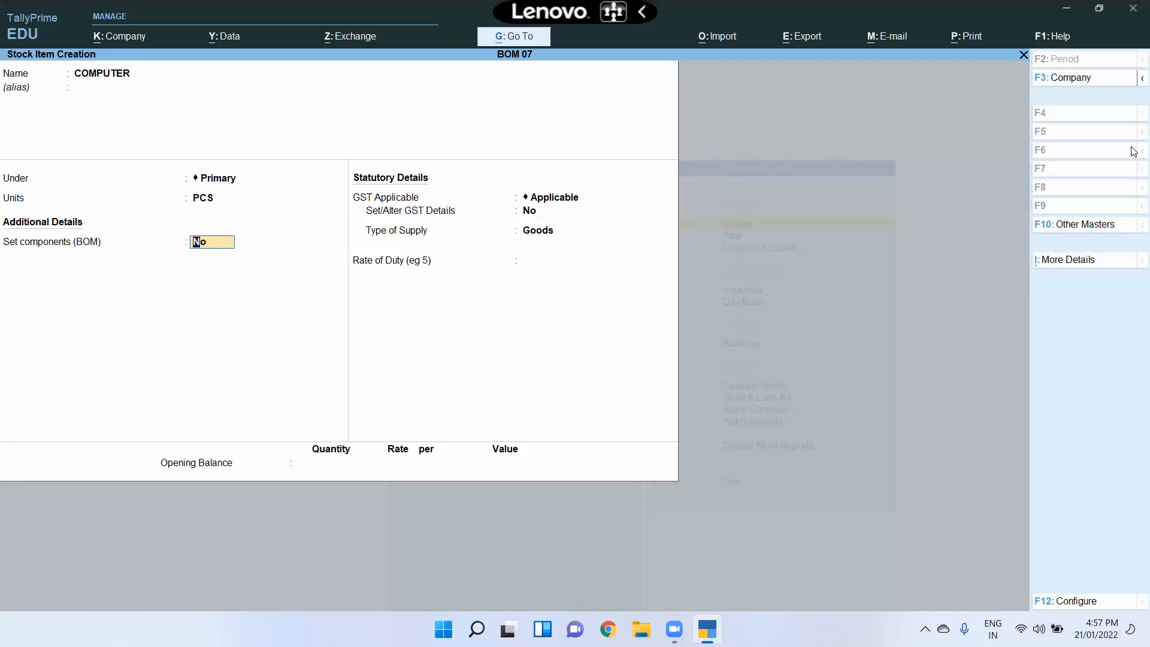
{"action": "type", "text": "Y"}
{"action": "key", "text": "Return"}
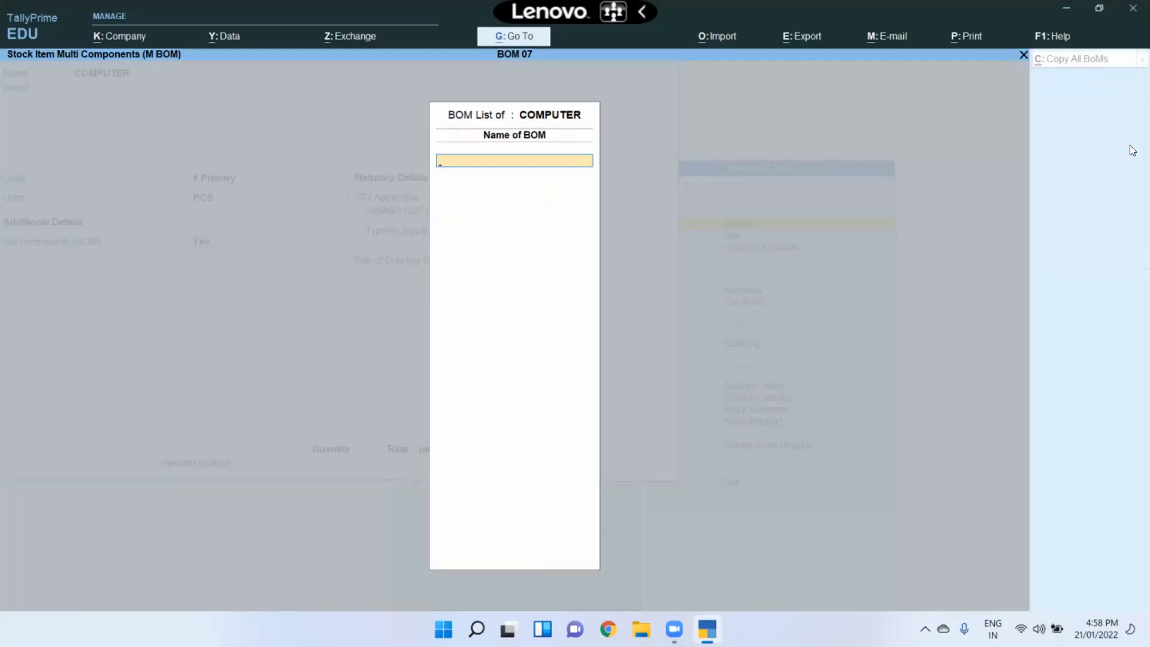
Add a BOM named DELL COMPUTER to the COMPUTER item with a unit of manufacture of 1 PCS
{"action": "type", "text": "DELL COMPUTER"}
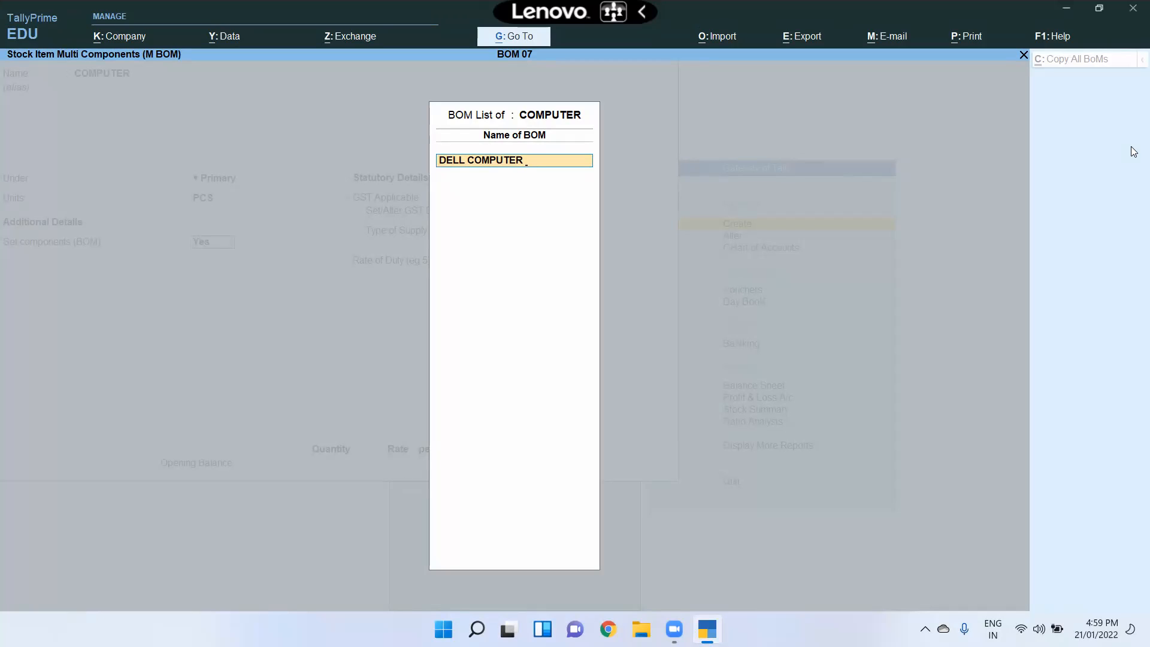
{"action": "key", "text": "Return"}
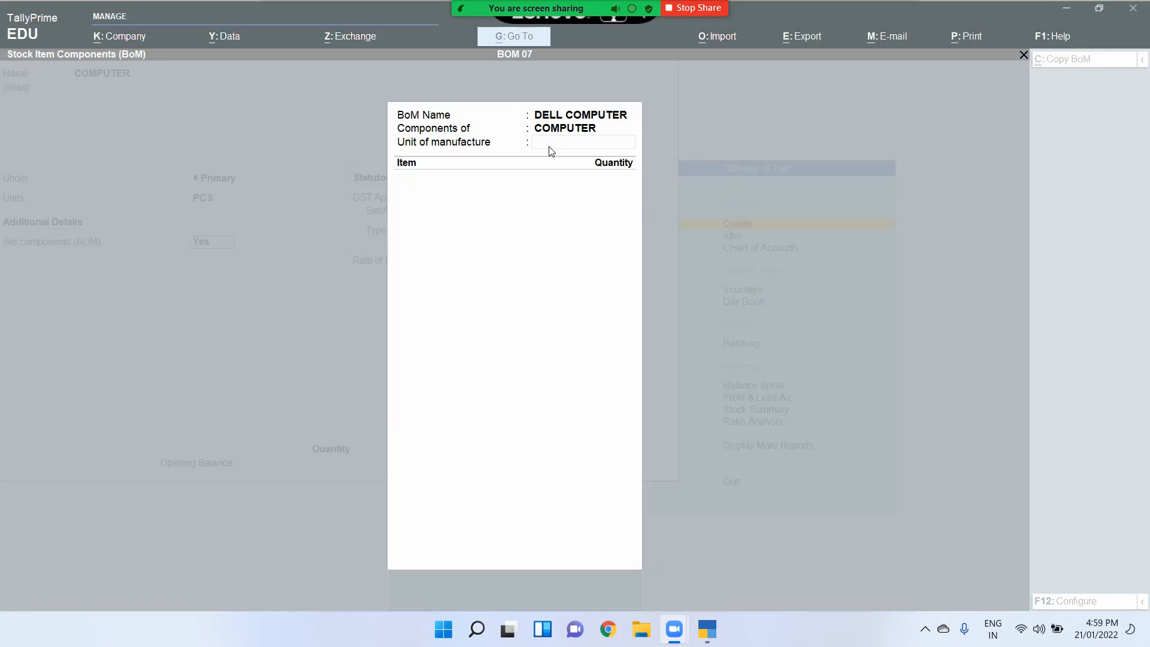
{"action": "left_click", "coordinate": [552, 152]}
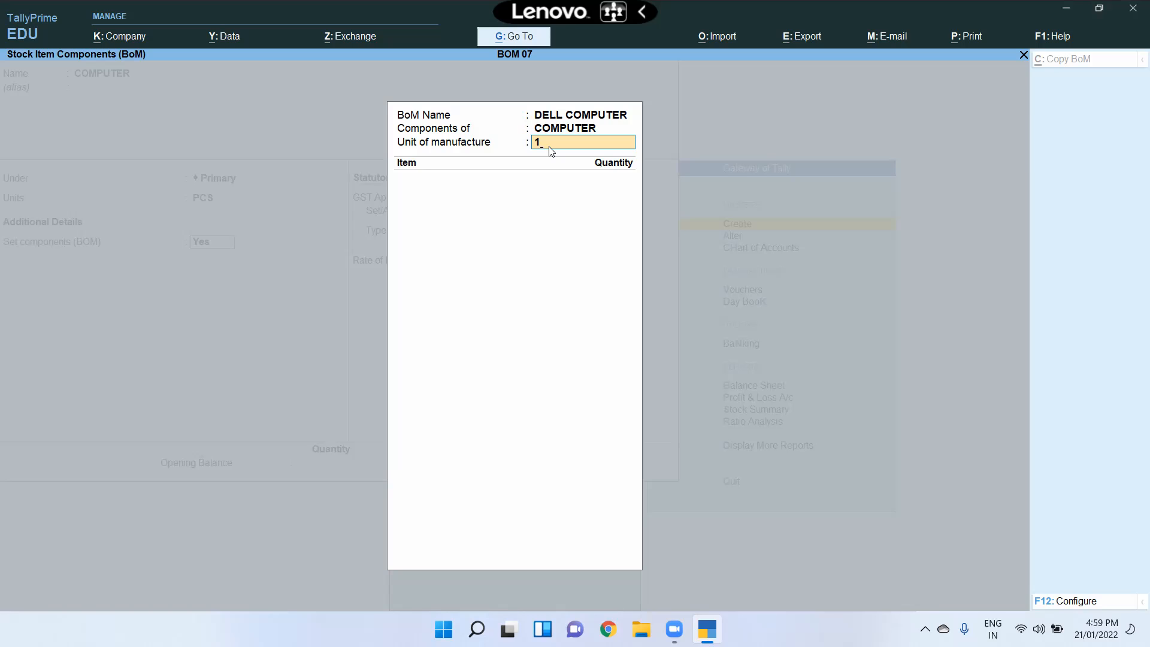
{"action": "key", "text": "Return"}
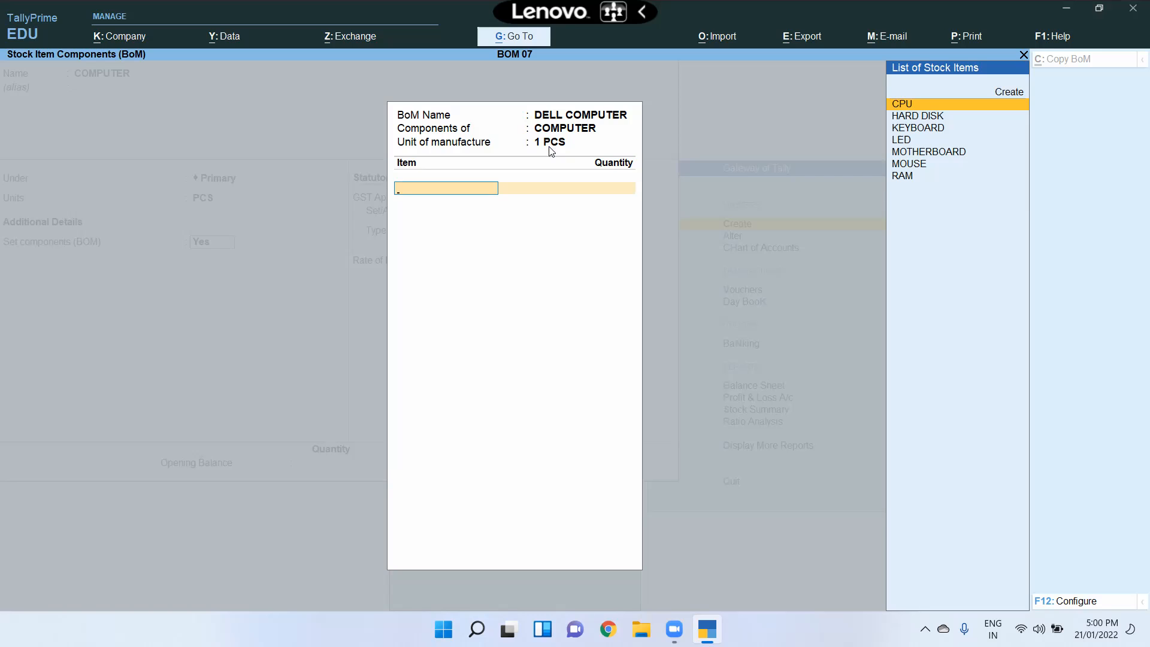
Add CPU and HARD DISK as components of the DELL COMPUTER BOM, with a quantity of 1 PCS each
{"action": "key", "text": "Return"}
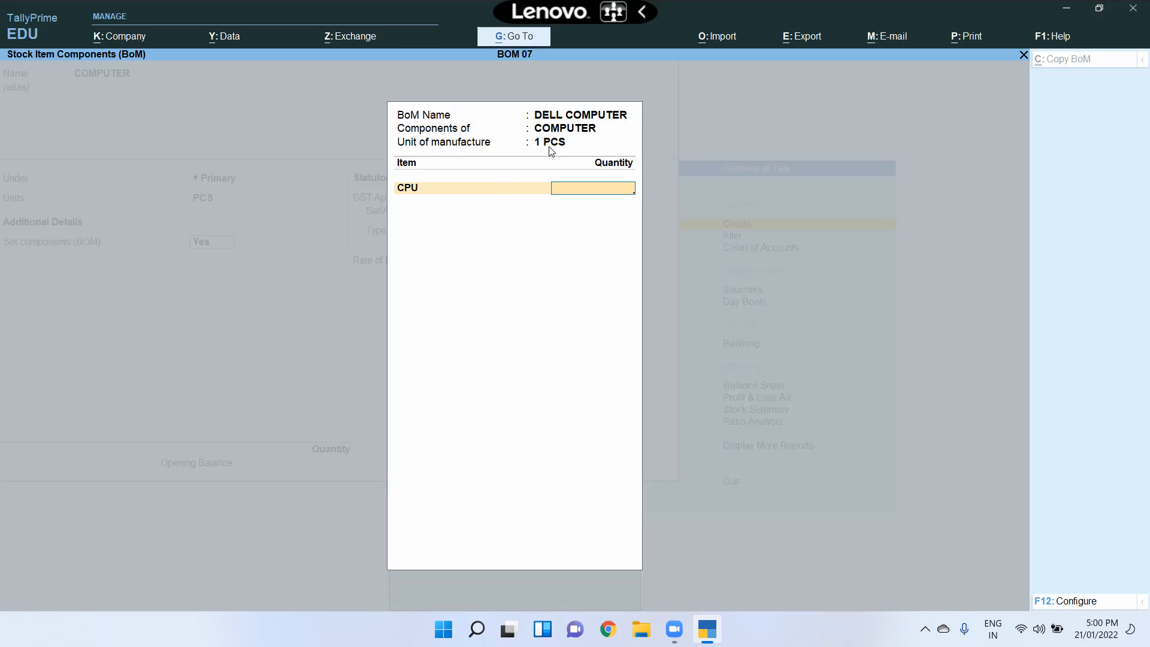
{"action": "type", "text": "1"}
{"action": "key", "text": "Return"}
{"action": "key", "text": "Down"}
{"action": "key", "text": "Return"}
{"action": "type", "text": "2"}
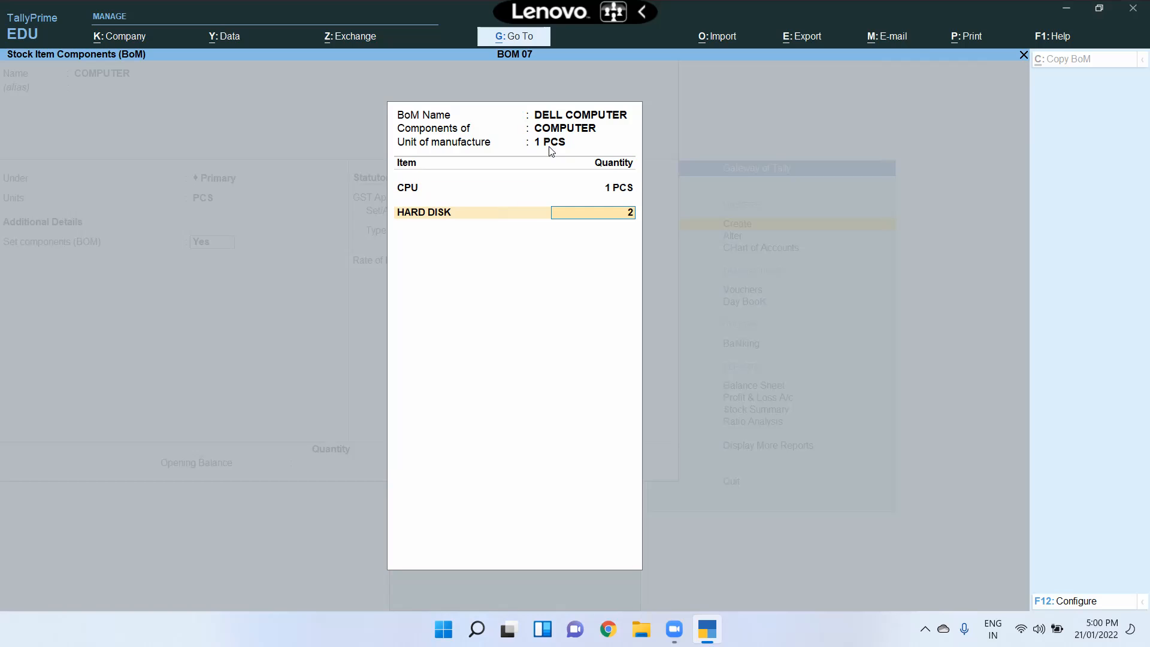
{"action": "key", "text": "BackSpace"}
{"action": "type", "text": "1"}
{"action": "key", "text": "Return"}
Add KEYBOARD and LED to the DELL COMPUTER component list, with a quantity of 1 PCS each
{"action": "key", "text": "Down"}
{"action": "key", "text": "Down"}
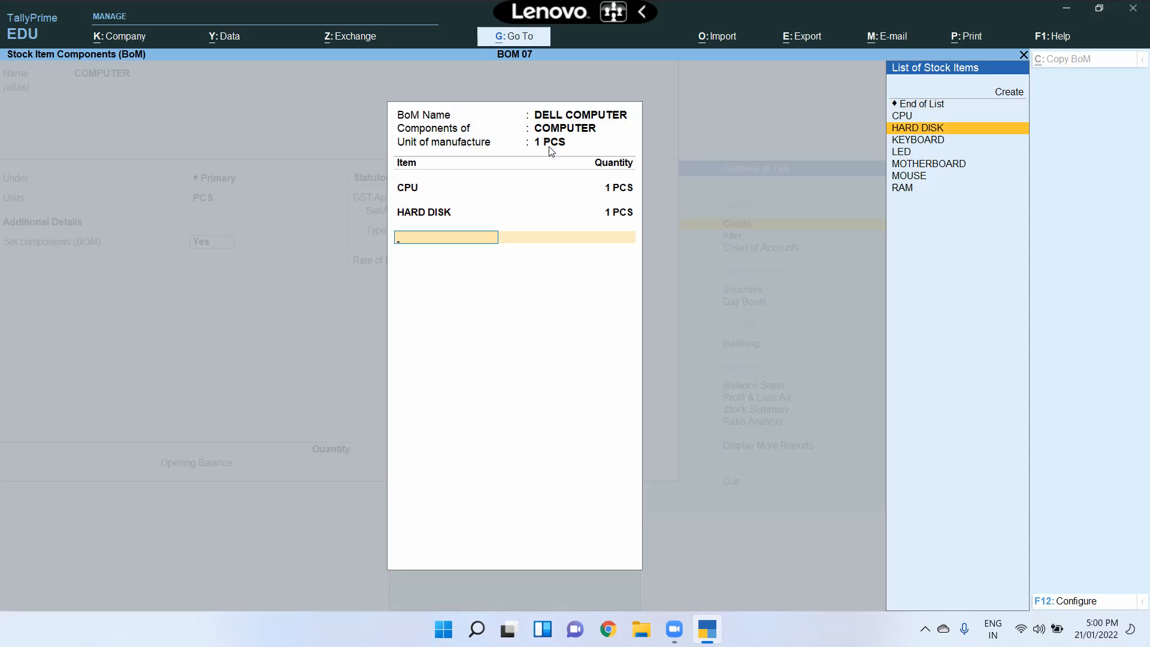
{"action": "key", "text": "Down"}
{"action": "key", "text": "Return"}
{"action": "type", "text": "1"}
{"action": "key", "text": "Return"}
{"action": "key", "text": "Down"}
{"action": "key", "text": "Down"}
{"action": "key", "text": "Down"}
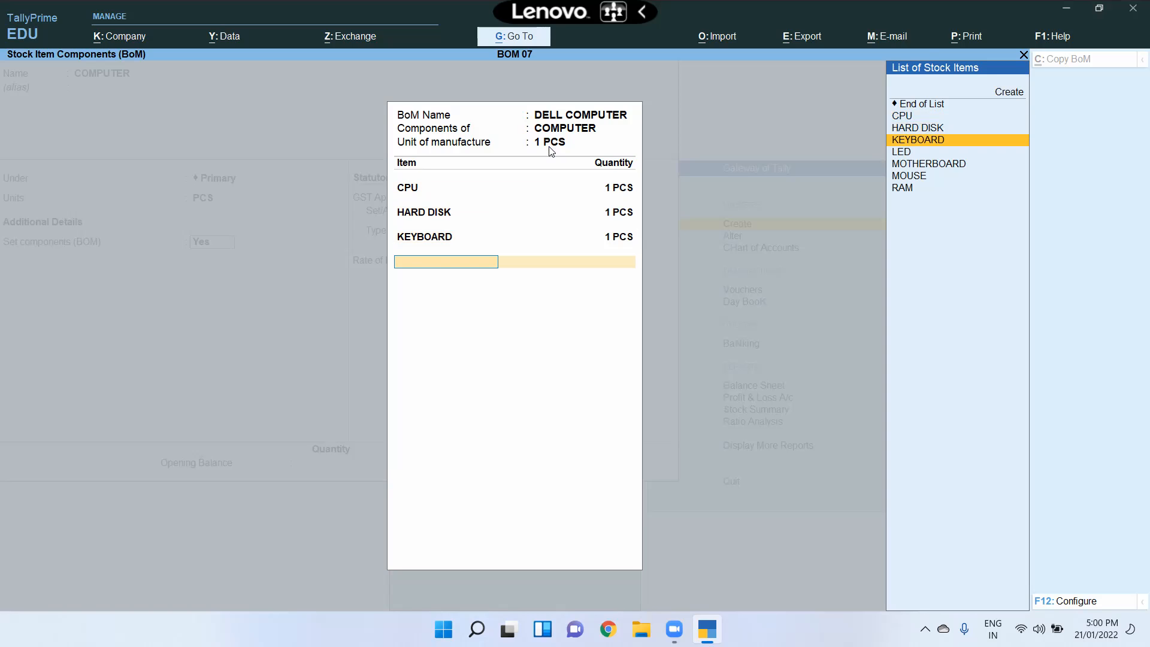
{"action": "key", "text": "Down"}
{"action": "key", "text": "Return"}
{"action": "type", "text": "1"}
{"action": "key", "text": "Return"}
Add MOTHERBOARD and MOUSE to the DELL COMPUTER component list, with a quantity of 1 PCS each
{"action": "key", "text": "Down"}
{"action": "key", "text": "Return"}
{"action": "type", "text": "1"}
{"action": "key", "text": "Return"}
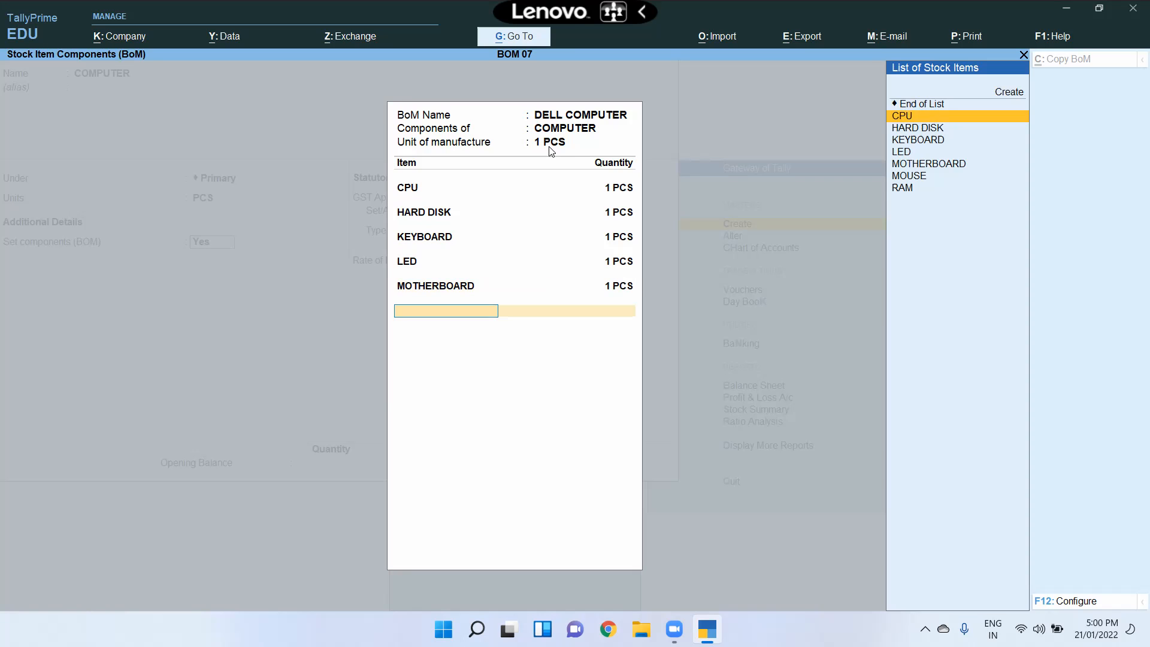
{"action": "key", "text": "Down"}
{"action": "key", "text": "Down"}
{"action": "key", "text": "Down"}
{"action": "key", "text": "Down"}
{"action": "key", "text": "Down"}
{"action": "key", "text": "Return"}
{"action": "type", "text": "1"}
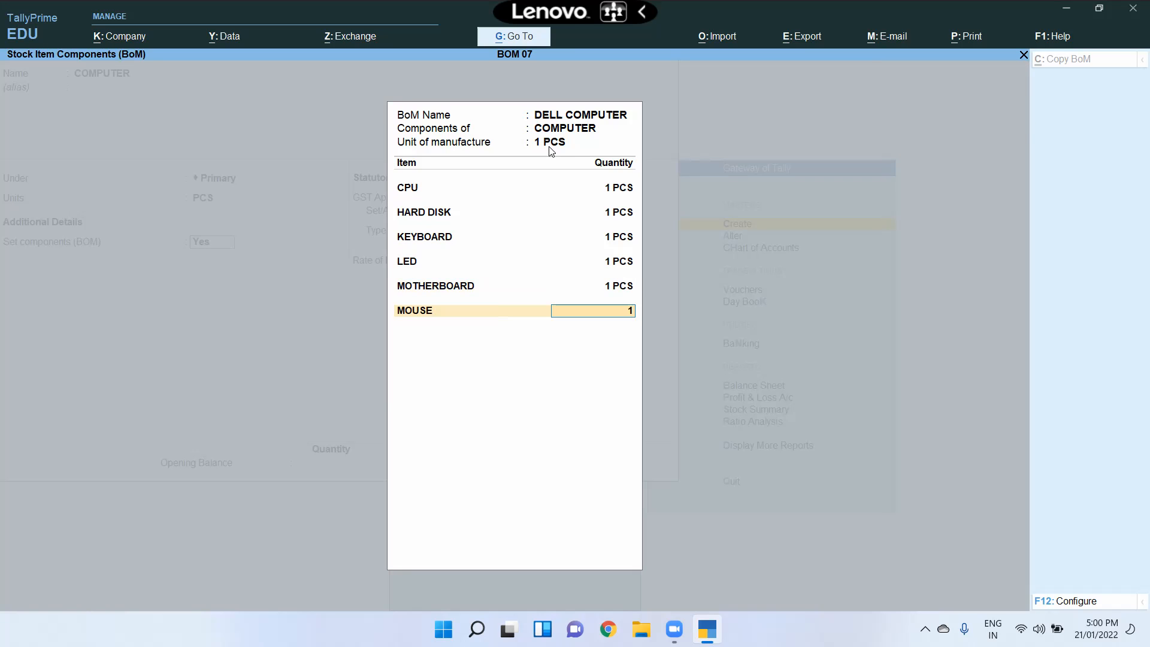
{"action": "key", "text": "Return"}
Add RAM with a quantity of 2 PCS and end the DELL COMPUTER component list
{"action": "key", "text": "Down"}
{"action": "key", "text": "Down"}
{"action": "key", "text": "Down"}
{"action": "key", "text": "Down"}
{"action": "key", "text": "Down"}
{"action": "key", "text": "Down"}
{"action": "key", "text": "Down"}
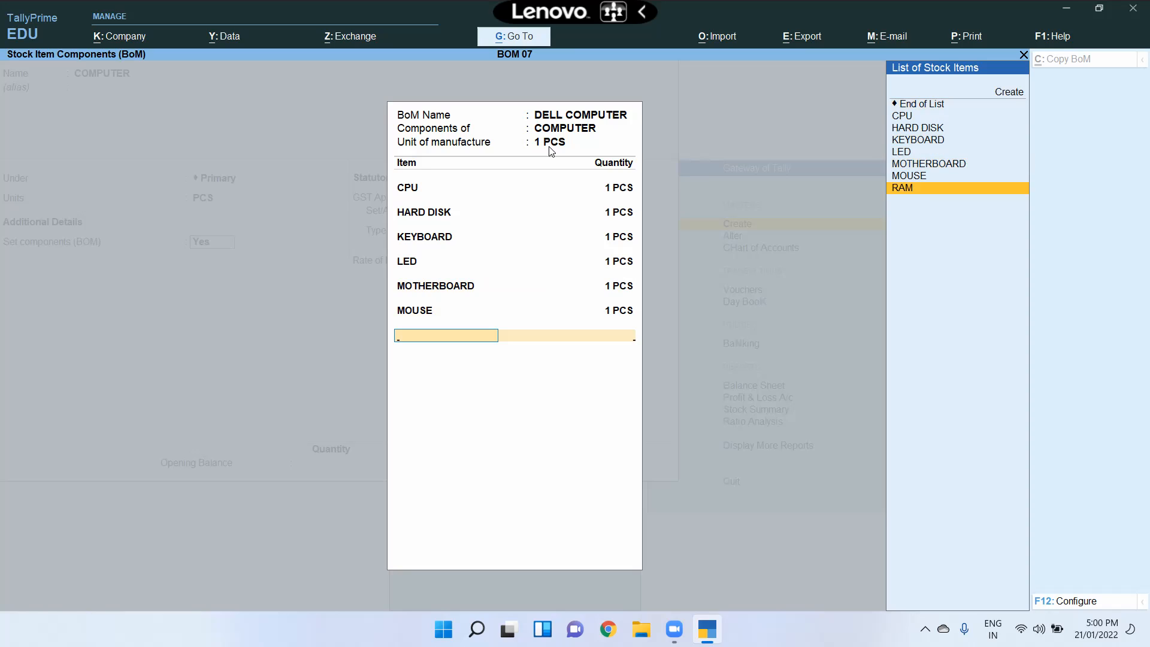
{"action": "key", "text": "Return"}
{"action": "type", "text": "2"}
{"action": "key", "text": "Return"}
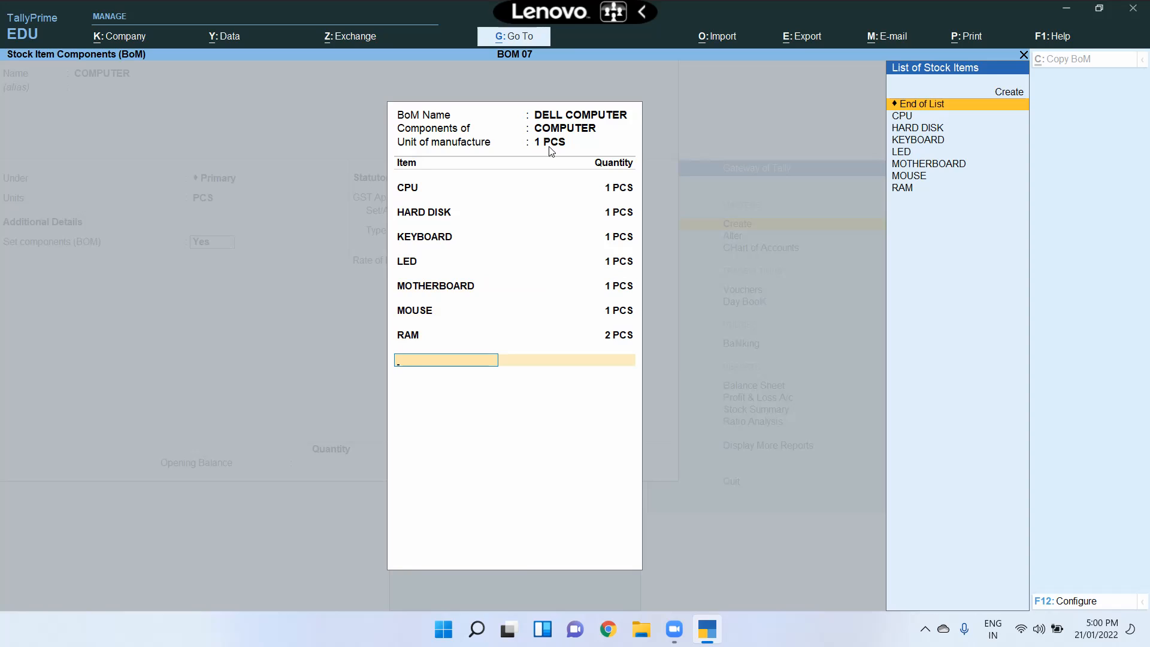
{"action": "key", "text": "Return"}
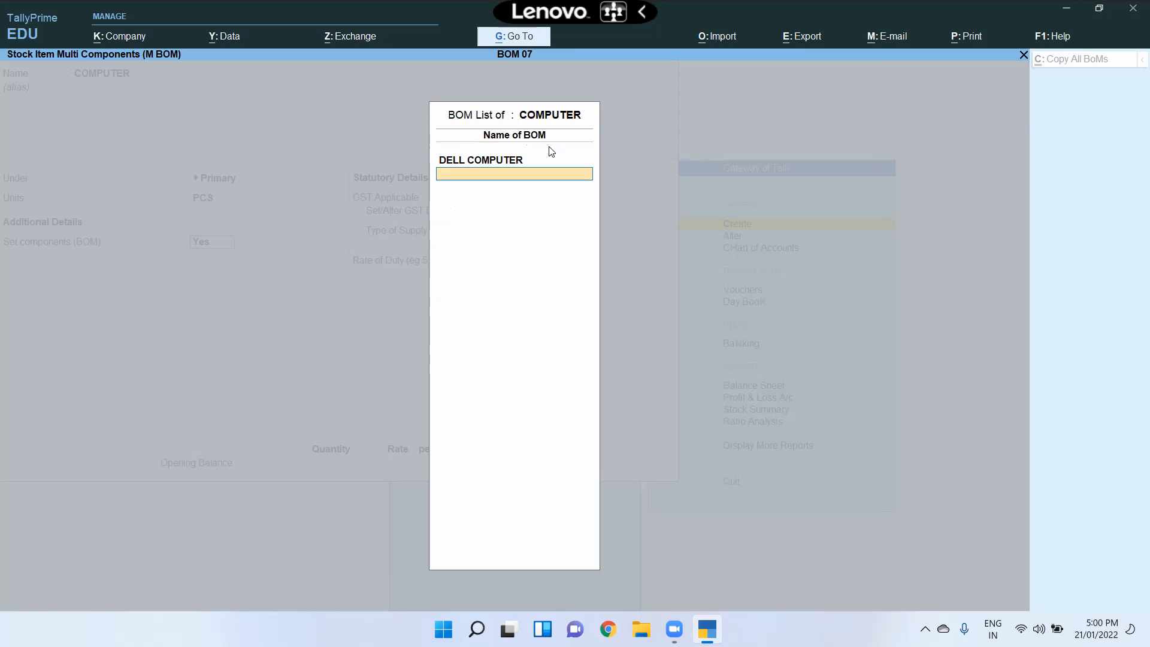
Close the COMPUTER BOM list, keep GST as Applicable and the supply type as Goods, and save the stock item
{"action": "key", "text": "Return"}
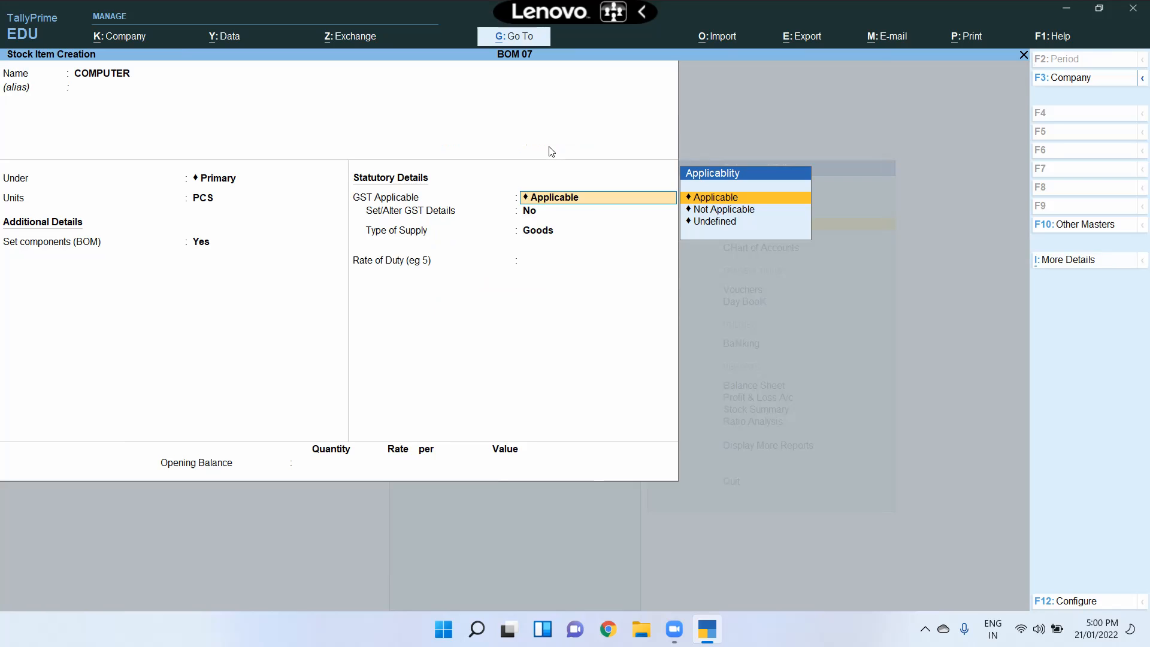
{"action": "key", "text": "Return"}
{"action": "key", "text": "Return"}
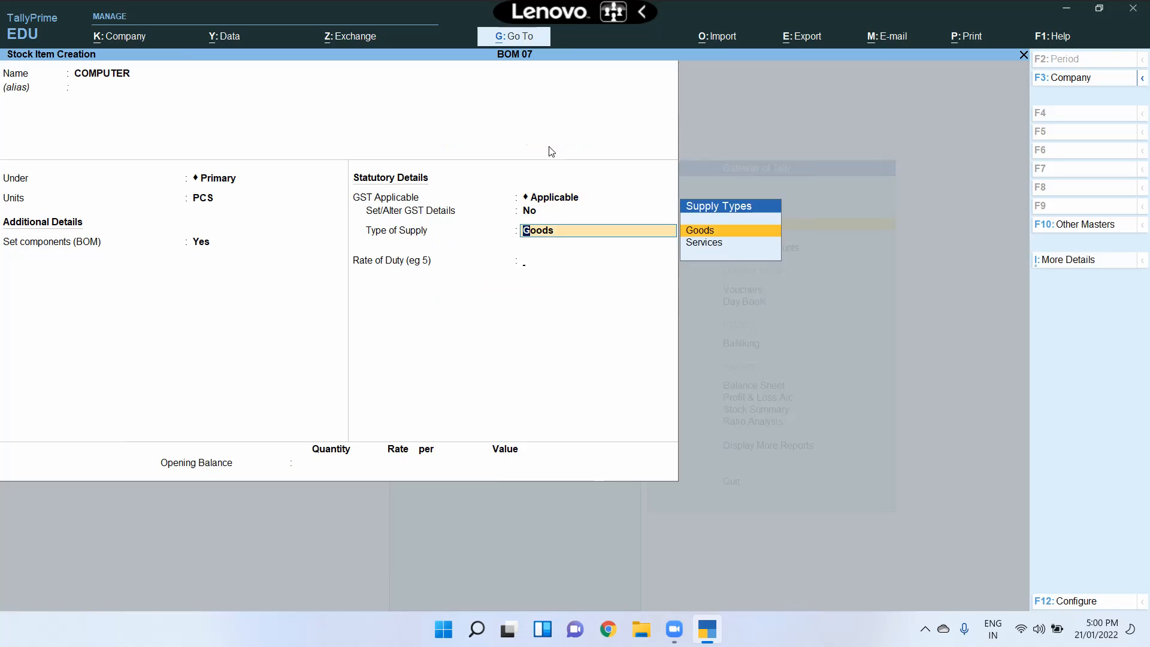
{"action": "key", "text": "Return"}
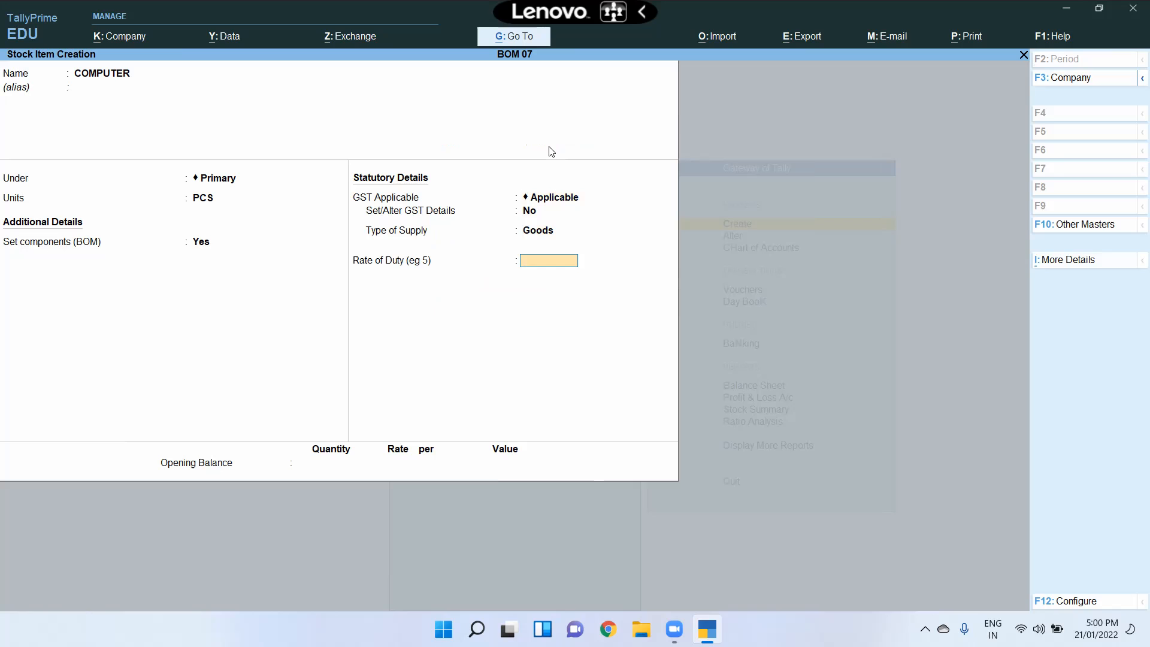
{"action": "key", "text": "Return"}
{"action": "key", "text": "Return"}
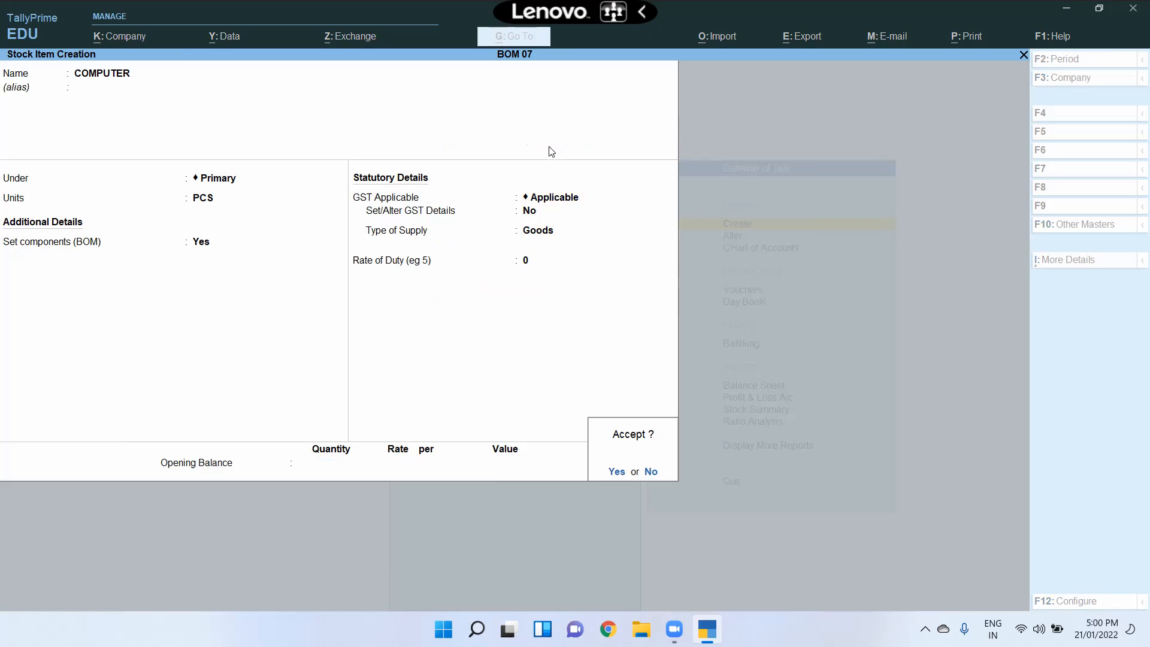
{"action": "key", "text": "Return"}
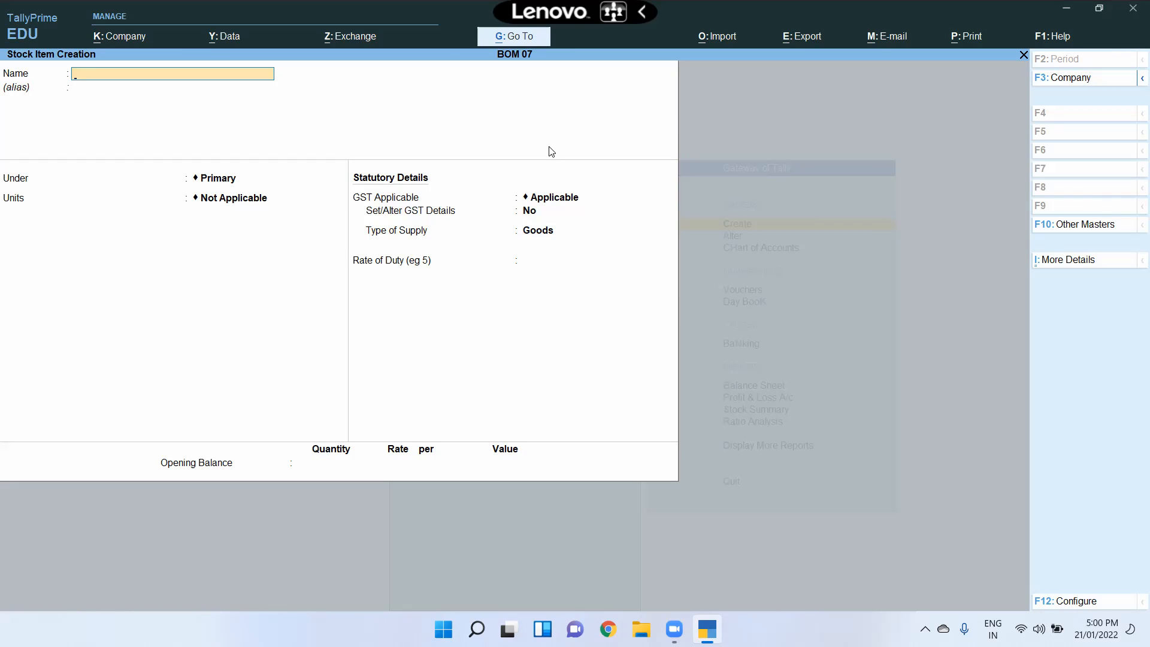
Reopen the COMPUTER stock item for alteration and open its DELL COMPUTER bill of materials
{"action": "key", "text": "Page_Up"}
{"action": "key", "text": "Page_Up"}
{"action": "key", "text": "Page_Up"}
{"action": "key", "text": "Page_Up"}
{"action": "key", "text": "Page_Up"}
{"action": "key", "text": "Page_Up"}
{"action": "key", "text": "Page_Up"}
{"action": "key", "text": "Page_Up"}
{"action": "key", "text": "Return"}
{"action": "key", "text": "Return"}
{"action": "key", "text": "Return"}
{"action": "key", "text": "Return"}
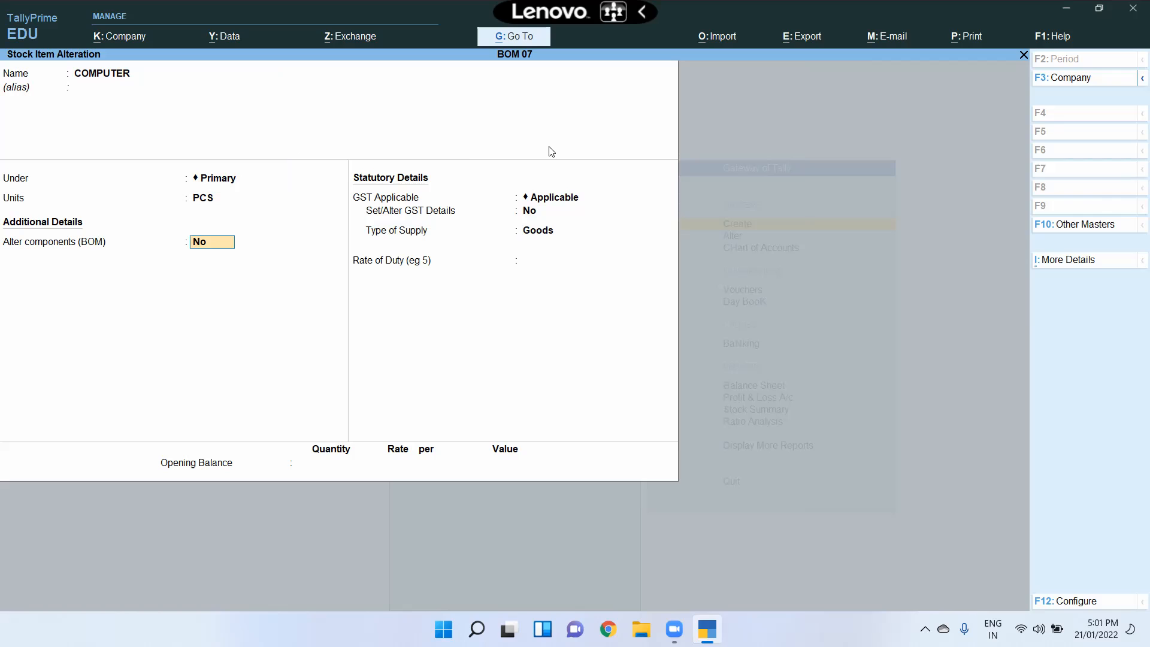
{"action": "type", "text": "y"}
{"action": "key", "text": "Return"}
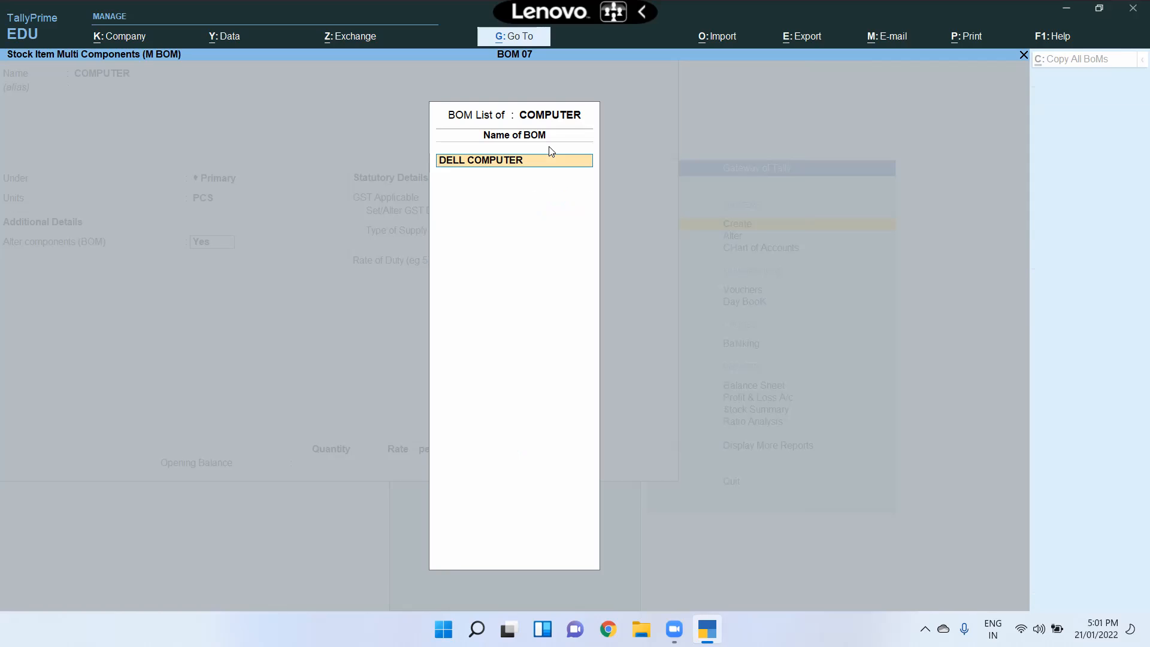
{"action": "key", "text": "Return"}
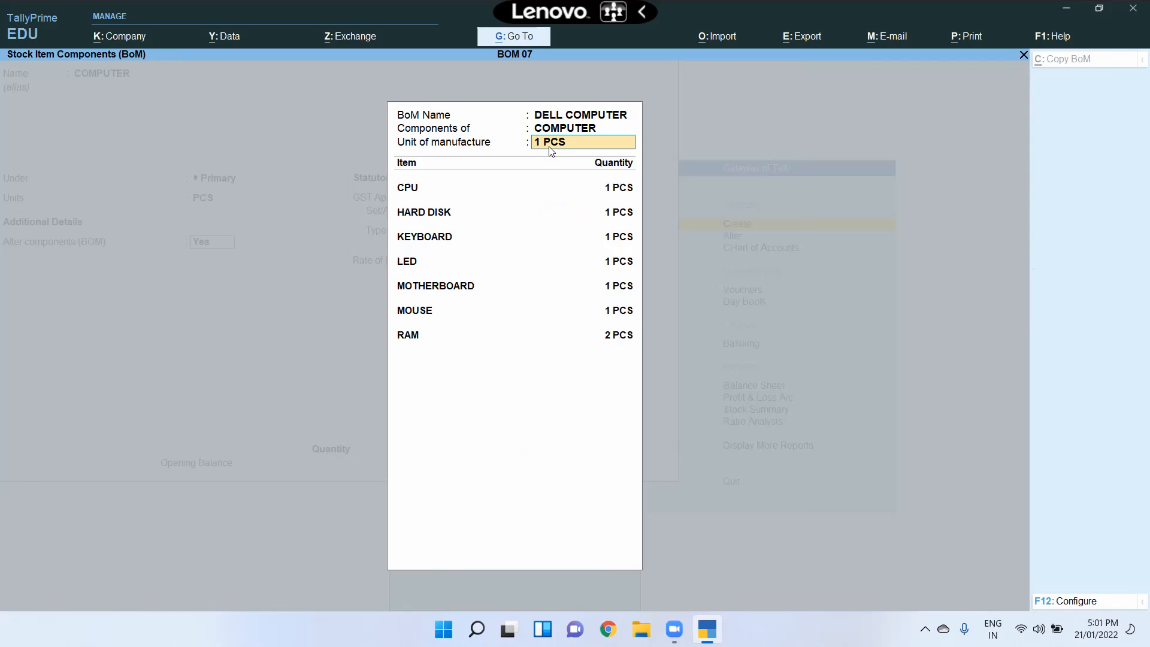
Review the DELL COMPUTER components and their quantities, accept the COMPUTER item and leave stock item creation
{"action": "key", "text": "Return"}
{"action": "key", "text": "Return"}
{"action": "key", "text": "Return"}
{"action": "key", "text": "Return"}
{"action": "key", "text": "Return"}
{"action": "key", "text": "Return"}
{"action": "key", "text": "Return"}
{"action": "key", "text": "Return"}
{"action": "key", "text": "Return"}
{"action": "key", "text": "Return"}
{"action": "key", "text": "Return"}
{"action": "key", "text": "Return"}
{"action": "key", "text": "Return"}
{"action": "key", "text": "Return"}
{"action": "key", "text": "Return"}
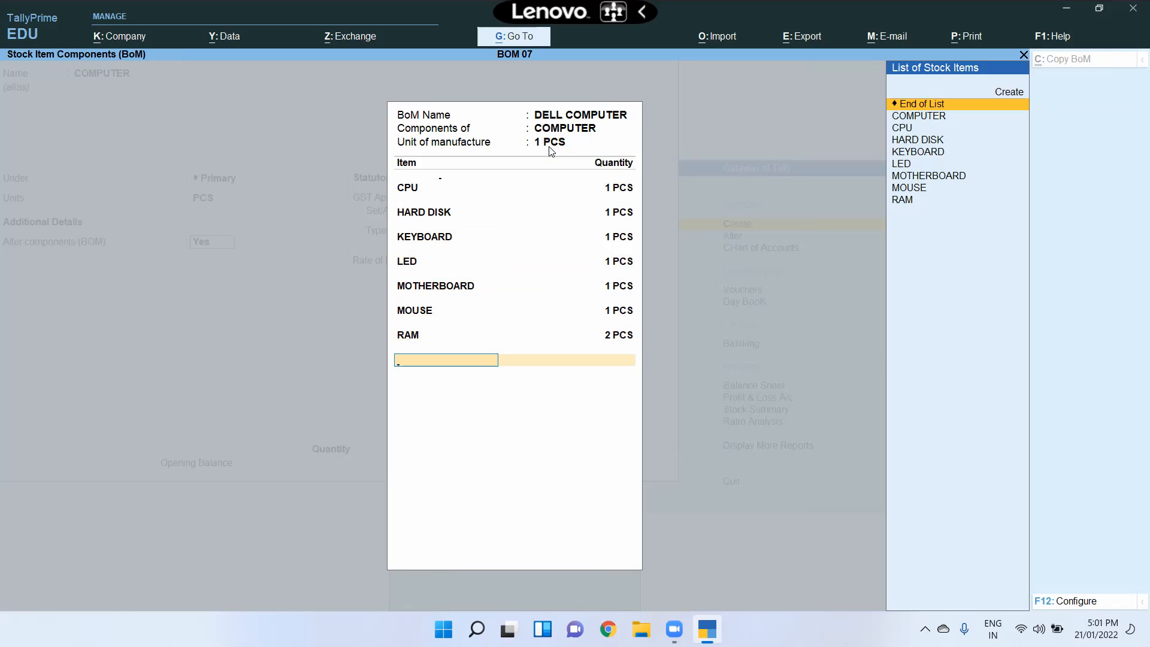
{"action": "key", "text": "Return"}
{"action": "key", "text": "Return"}
{"action": "key", "text": "Return"}
{"action": "key", "text": "Return"}
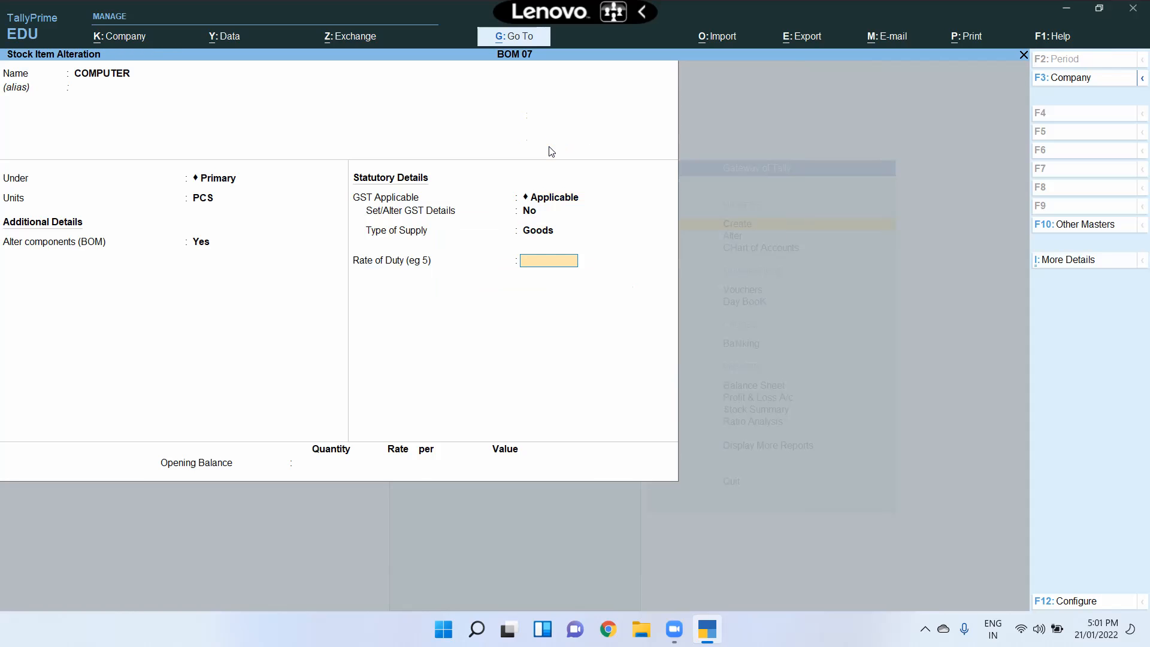
{"action": "key", "text": "Return"}
{"action": "key", "text": "Return"}
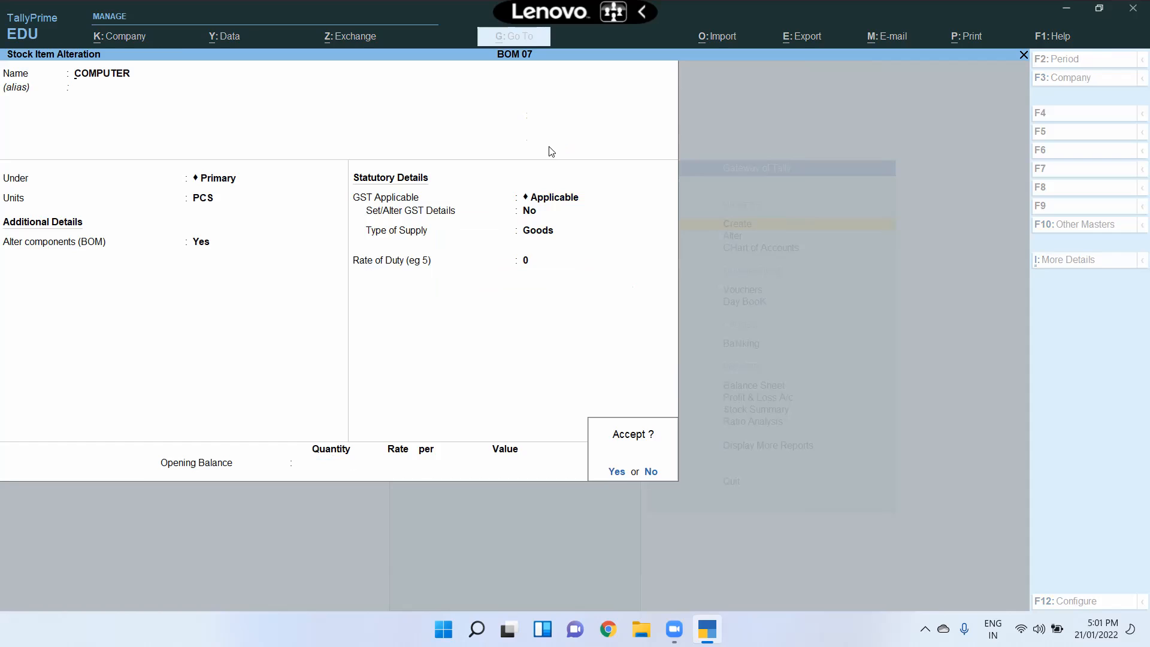
{"action": "key", "text": "Return"}
{"action": "key", "text": "Escape"}
Start a new voucher type master and name it MANUFACTRING
{"action": "key", "text": "Return"}
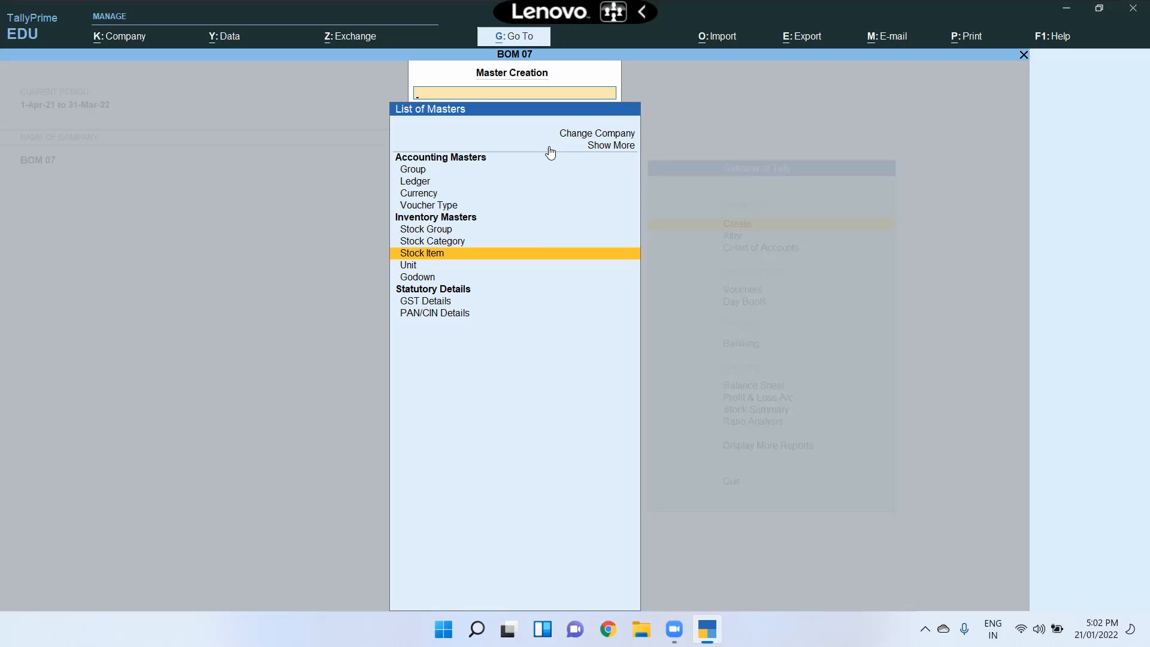
{"action": "key", "text": "Down"}
{"action": "key", "text": "Up"}
{"action": "key", "text": "Up"}
{"action": "key", "text": "Up"}
{"action": "key", "text": "Up"}
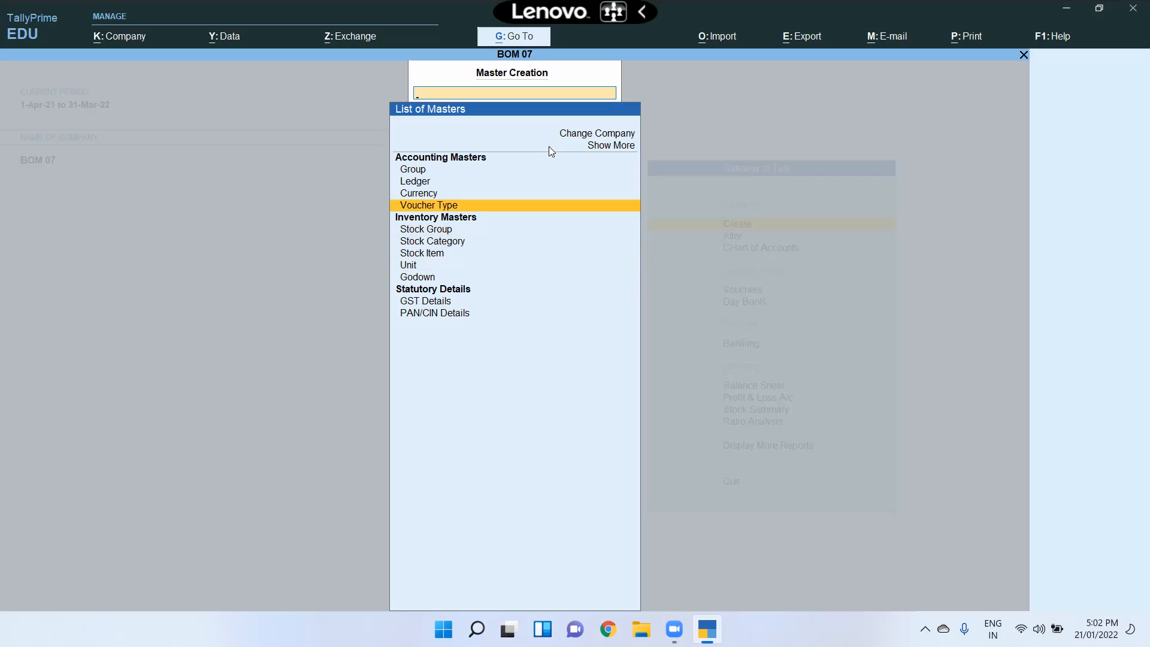
{"action": "key", "text": "Up"}
{"action": "key", "text": "Up"}
{"action": "key", "text": "Up"}
{"action": "key", "text": "Down"}
{"action": "key", "text": "Down"}
{"action": "key", "text": "Down"}
{"action": "key", "text": "Return"}
{"action": "type", "text": "MANUF"}
{"action": "key", "text": "BackSpace"}
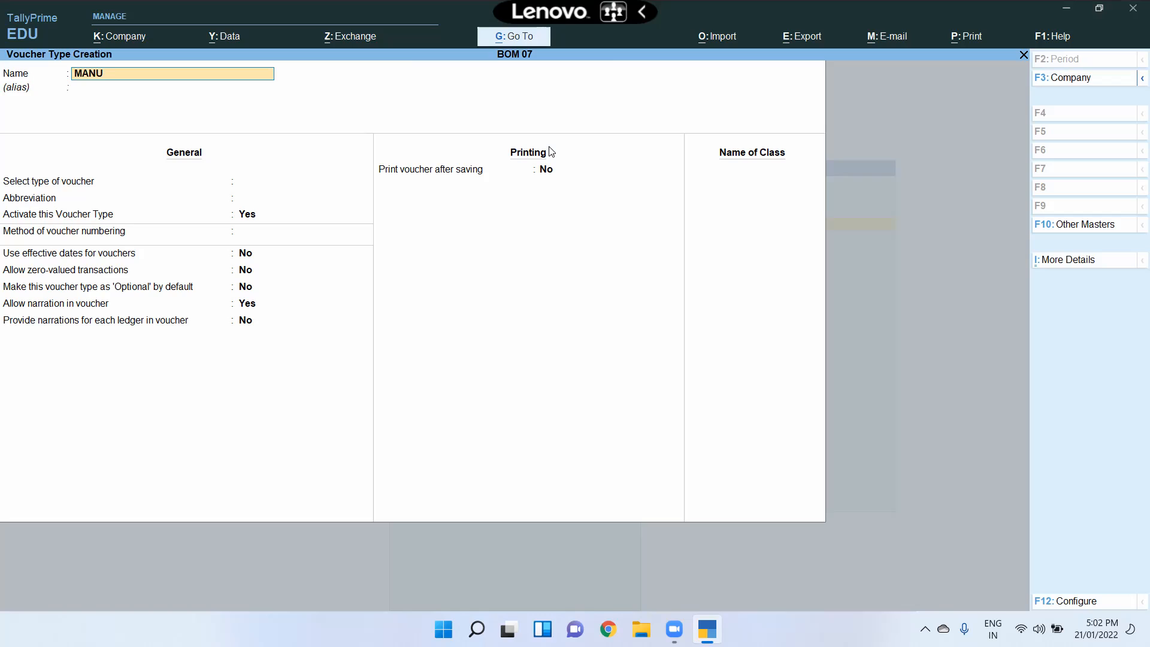
{"action": "type", "text": "FACTRIONG"}
{"action": "key", "text": "BackSpace"}
{"action": "key", "text": "BackSpace"}
{"action": "key", "text": "BackSpace"}
{"action": "type", "text": "NG"}
{"action": "key", "text": "Return"}
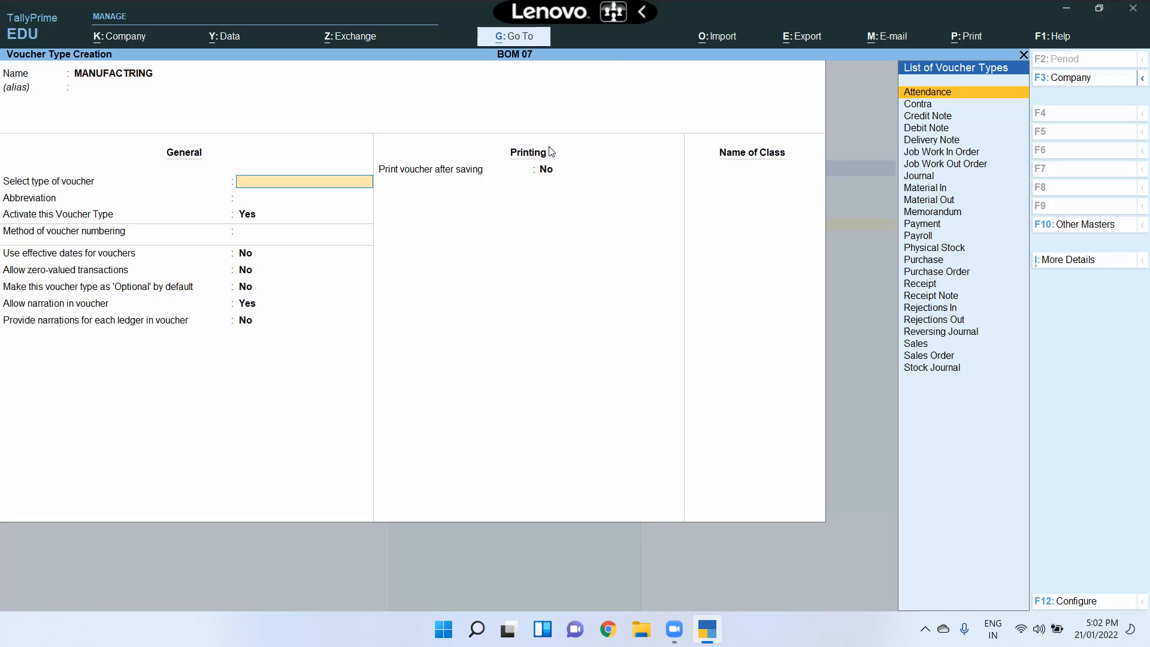
Base the MANUFACTRING voucher type on Stock Journal, with the abbreviation Stk Jrnl and automatic voucher numbering
{"action": "type", "text": "S"}
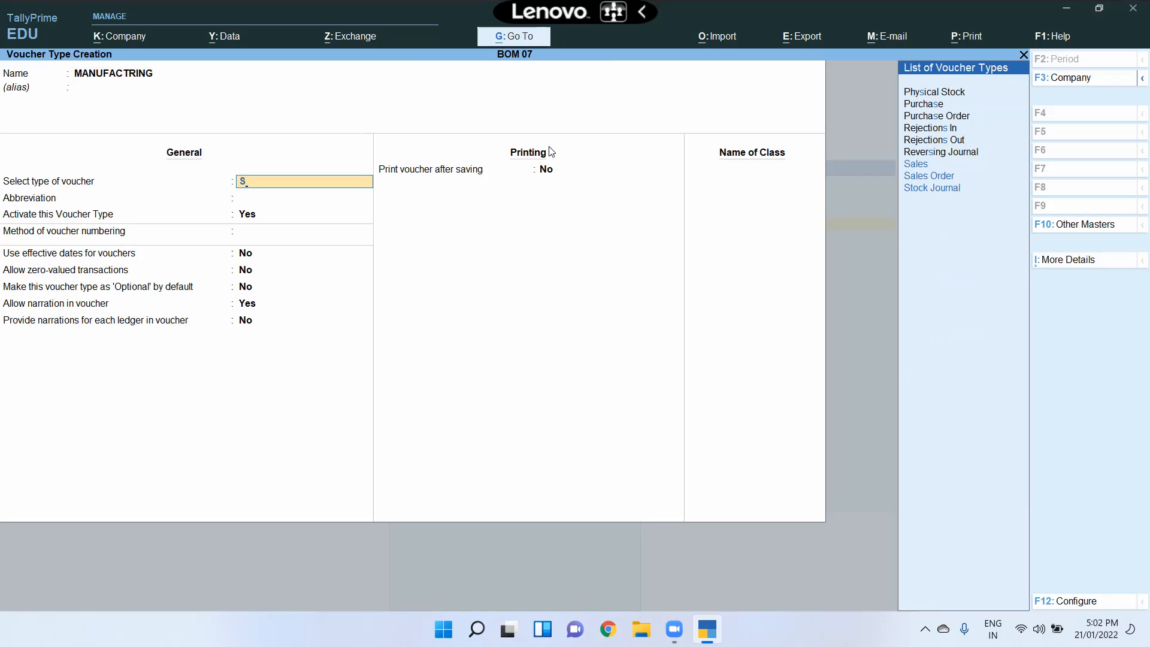
{"action": "key", "text": "Down"}
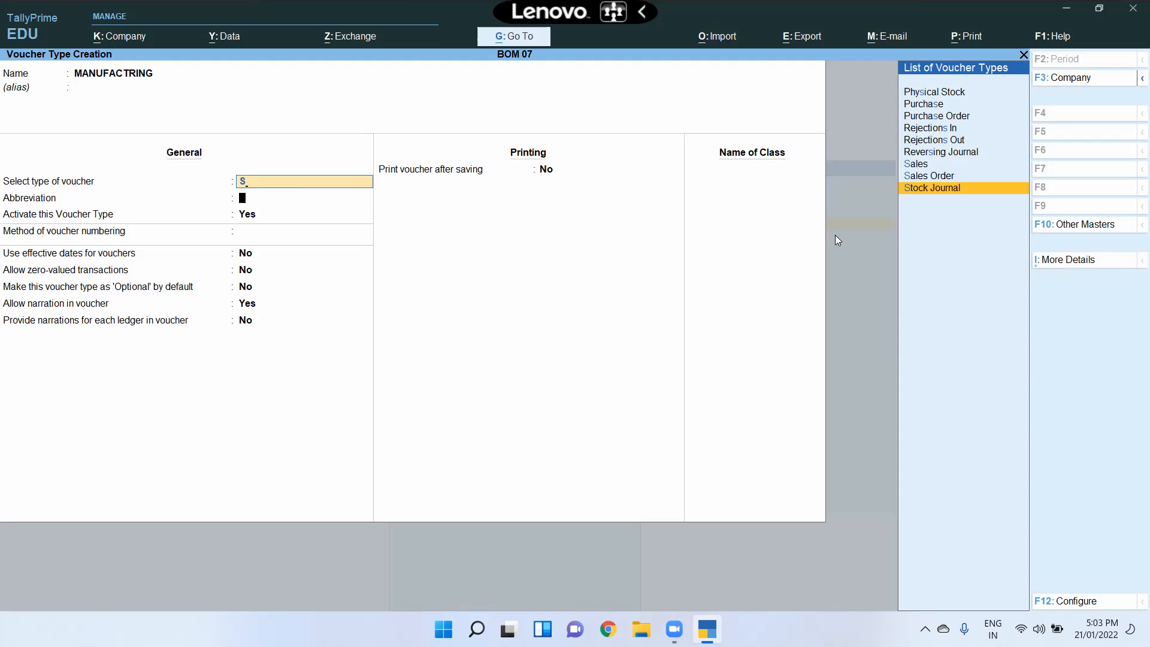
{"action": "key", "text": "Return"}
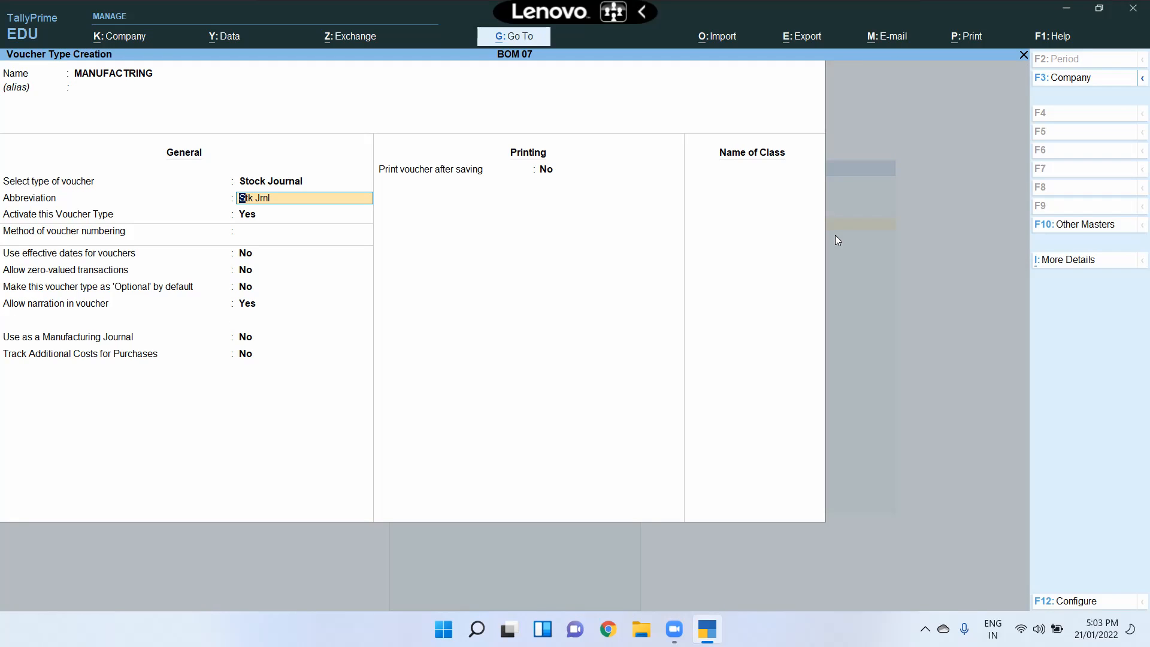
{"action": "key", "text": "Return"}
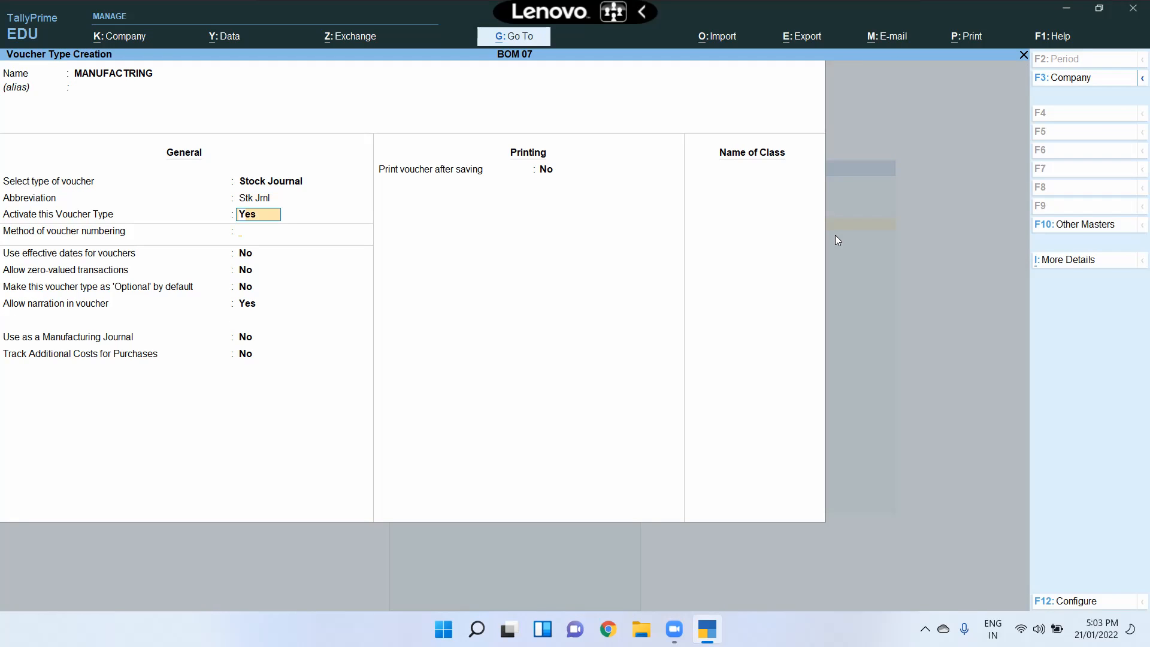
{"action": "key", "text": "Return"}
{"action": "key", "text": "Return"}
{"action": "key", "text": "Return"}
{"action": "key", "text": "Return"}
{"action": "key", "text": "Return"}
{"action": "key", "text": "Return"}
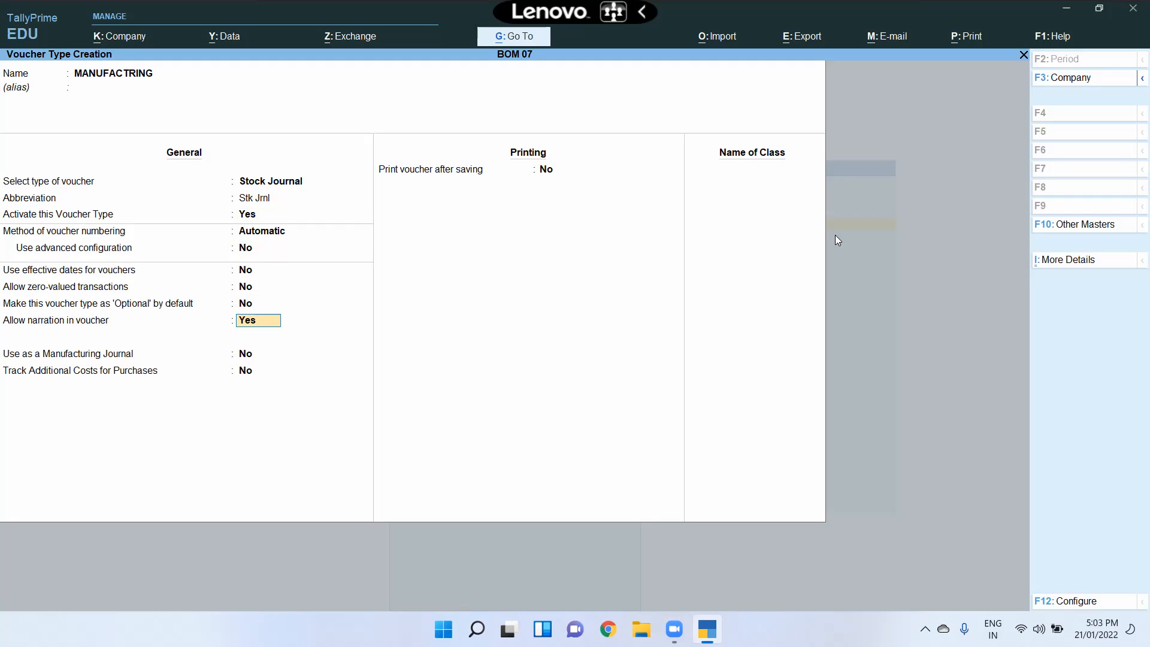
{"action": "key", "text": "Return"}
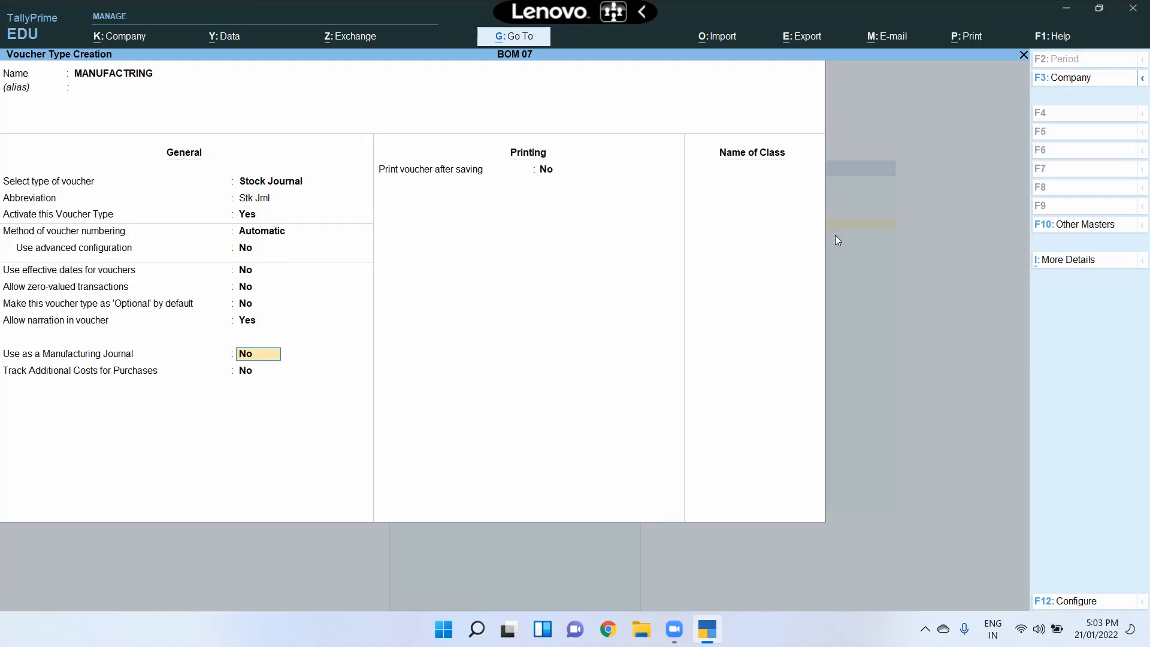
Enable Use as a Manufacturing Journal for the MANUFACTRING voucher type, save it and return to the Gateway of Tally
{"action": "type", "text": "Y"}
{"action": "key", "text": "Return"}
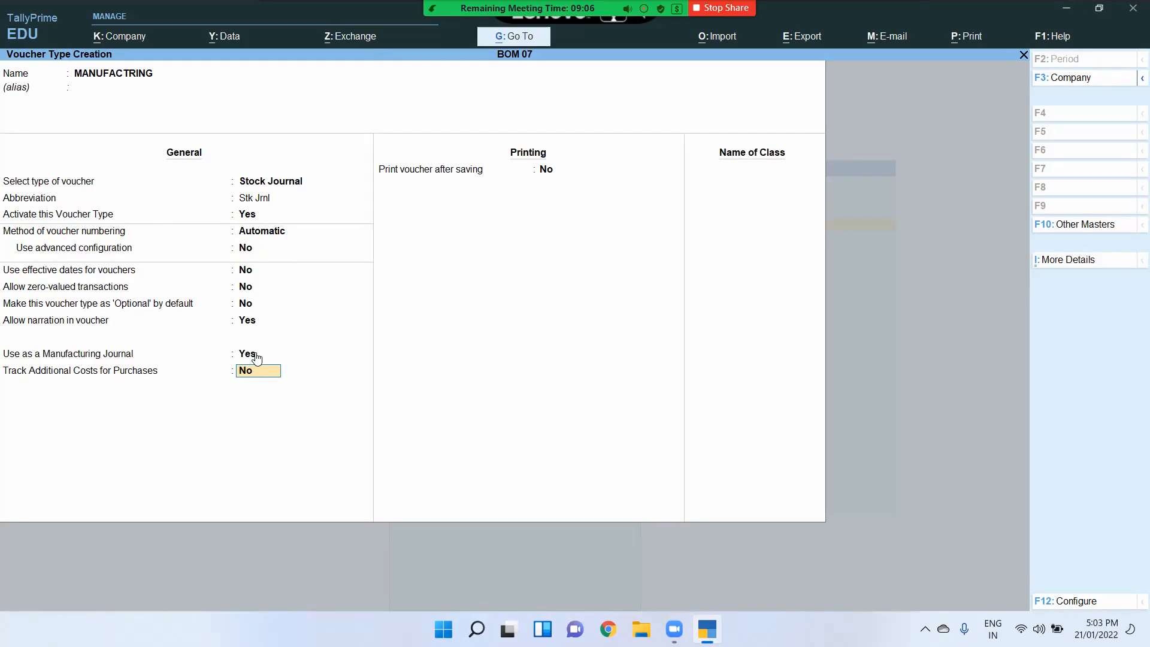
{"action": "key", "text": "Return"}
{"action": "key", "text": "Return"}
{"action": "key", "text": "Return"}
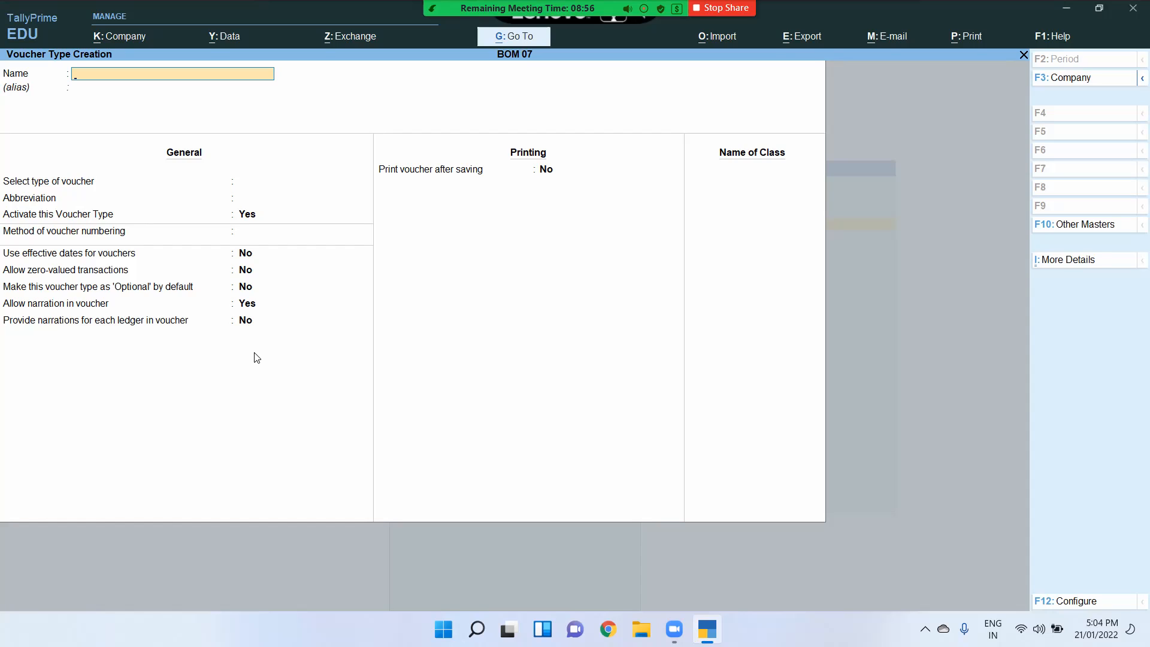
{"action": "key", "text": "Escape"}
{"action": "key", "text": "Escape"}
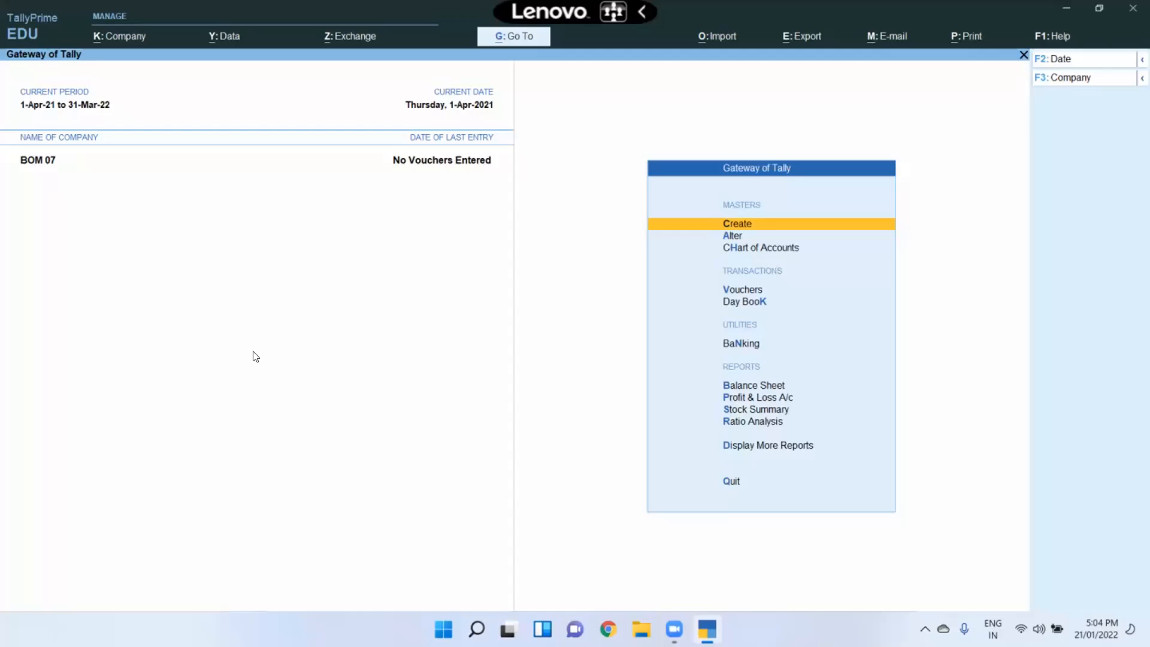
Start a purchase voucher with Cash as the party account and accept its receipt and party details
{"action": "key", "text": "Down"}
{"action": "key", "text": "Down"}
{"action": "key", "text": "Down"}
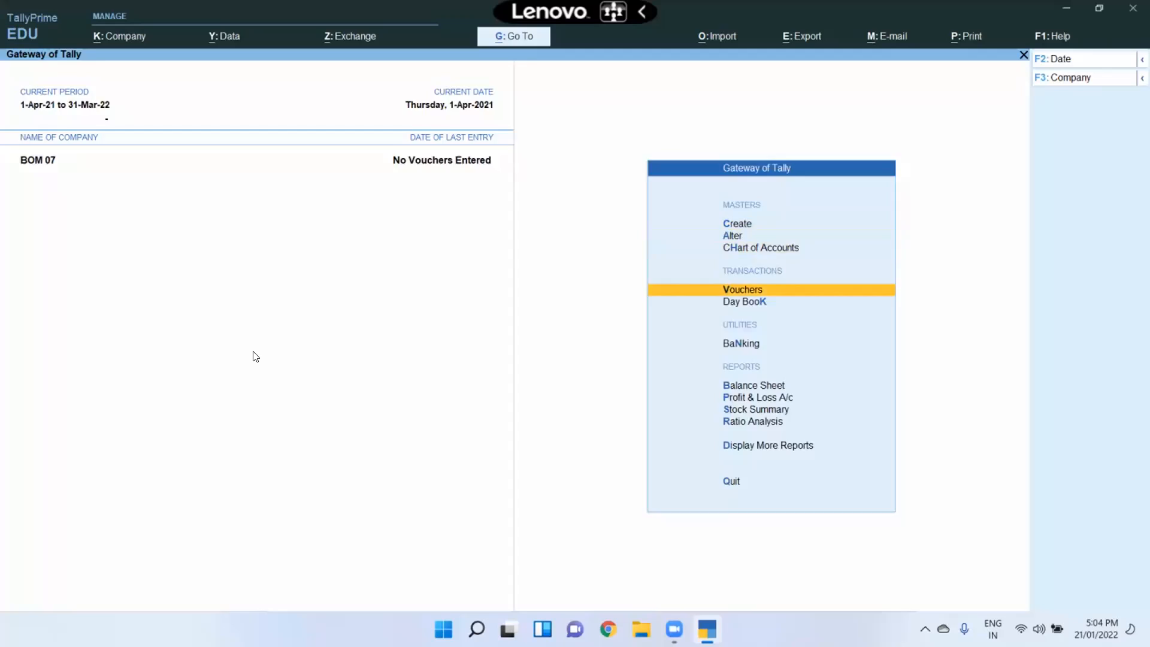
{"action": "key", "text": "Return"}
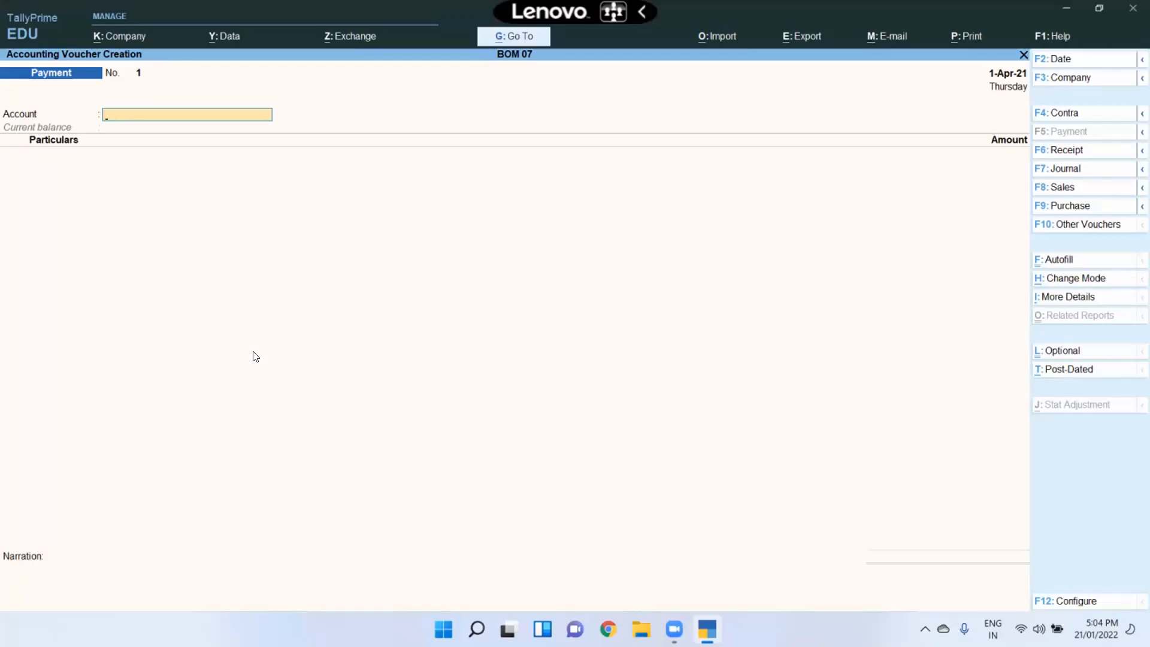
{"action": "key", "text": "F9"}
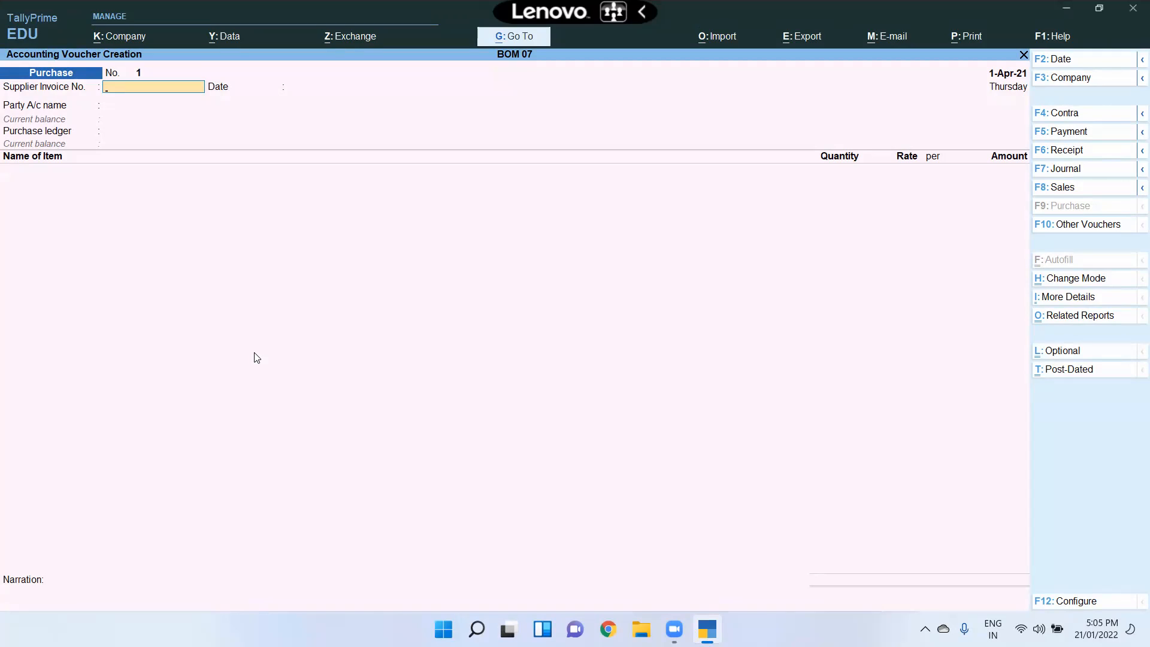
{"action": "key", "text": "Return"}
{"action": "key", "text": "Return"}
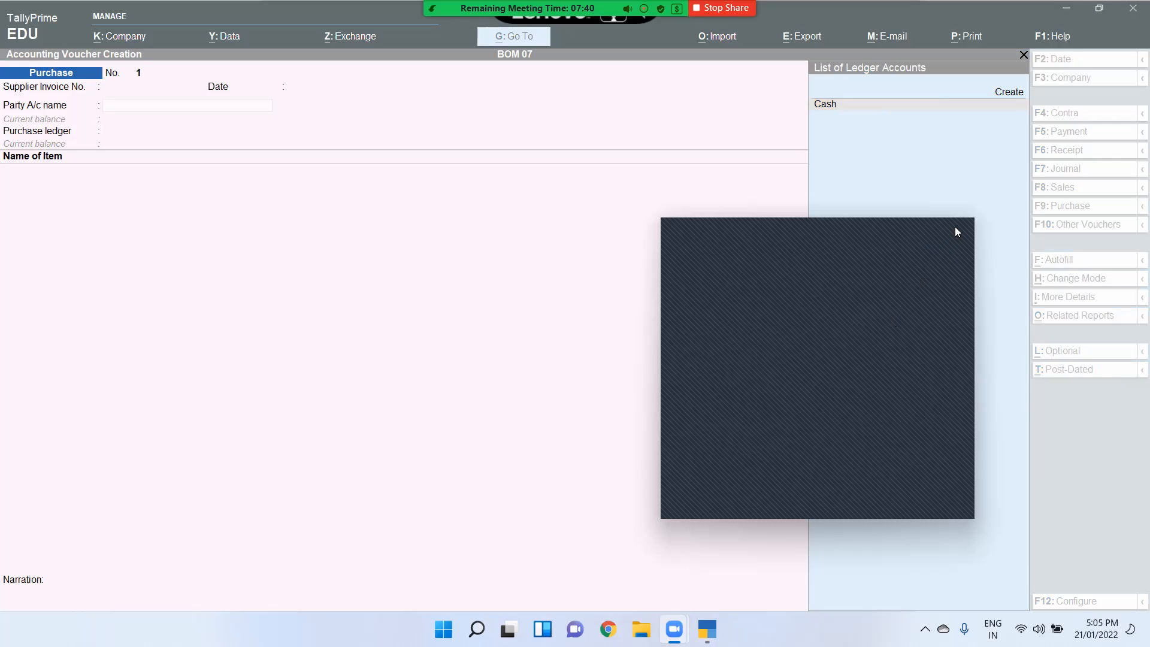
{"action": "left_click", "coordinate": [575, 142]}
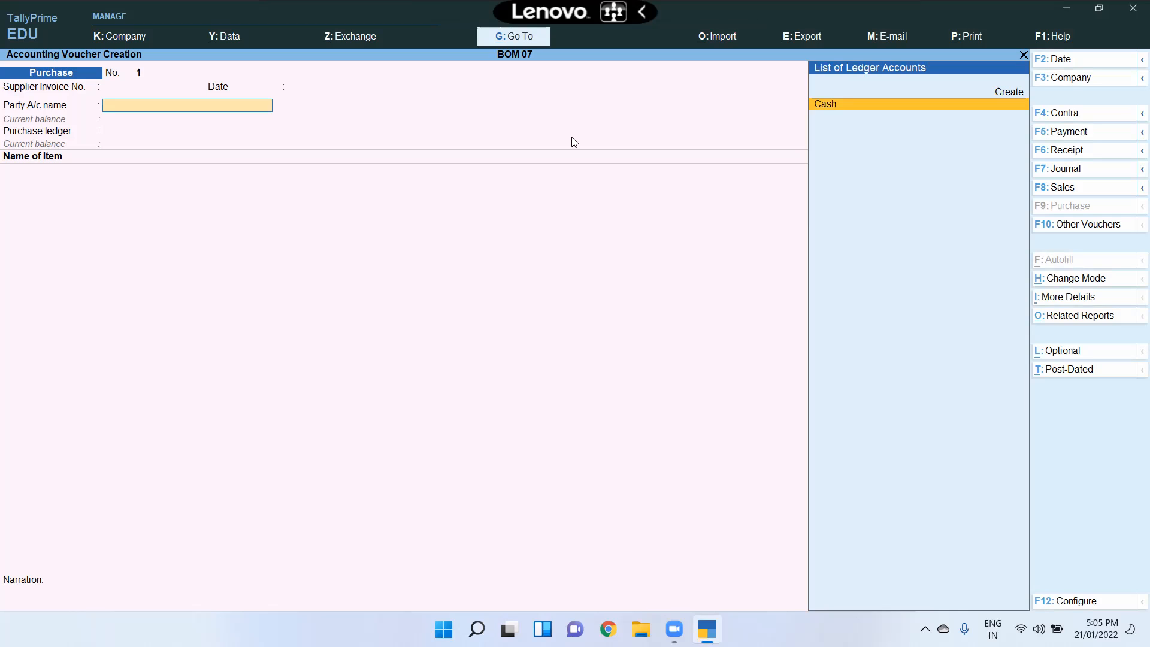
{"action": "key", "text": "Return"}
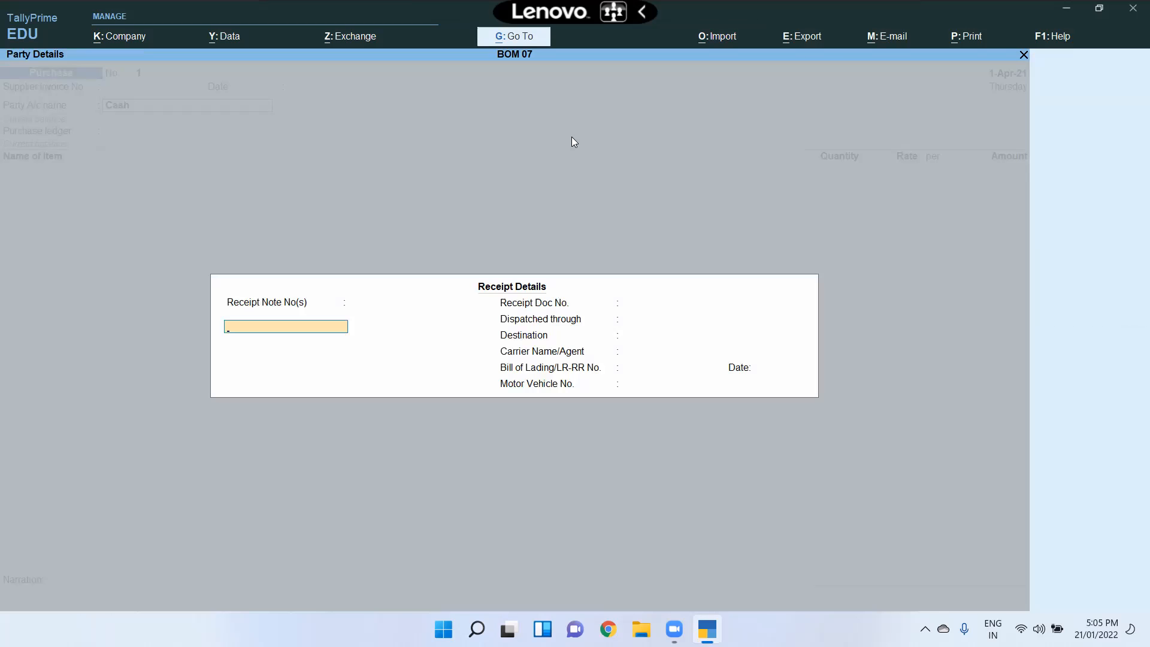
{"action": "key", "text": "ctrl+a"}
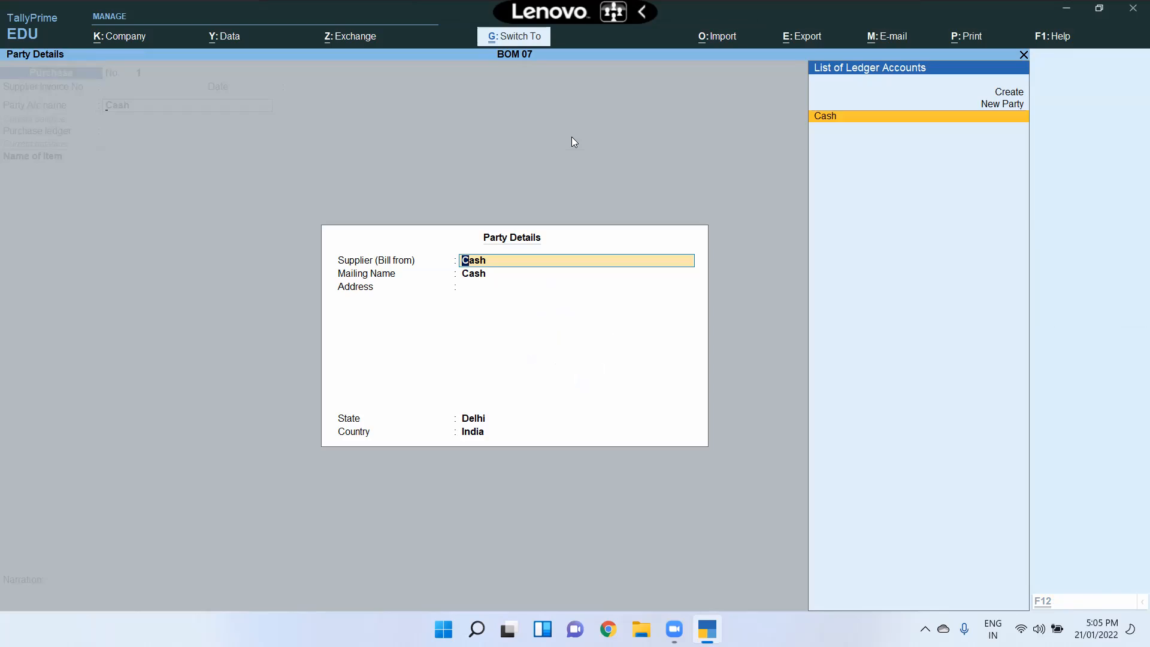
{"action": "key", "text": "ctrl+a"}
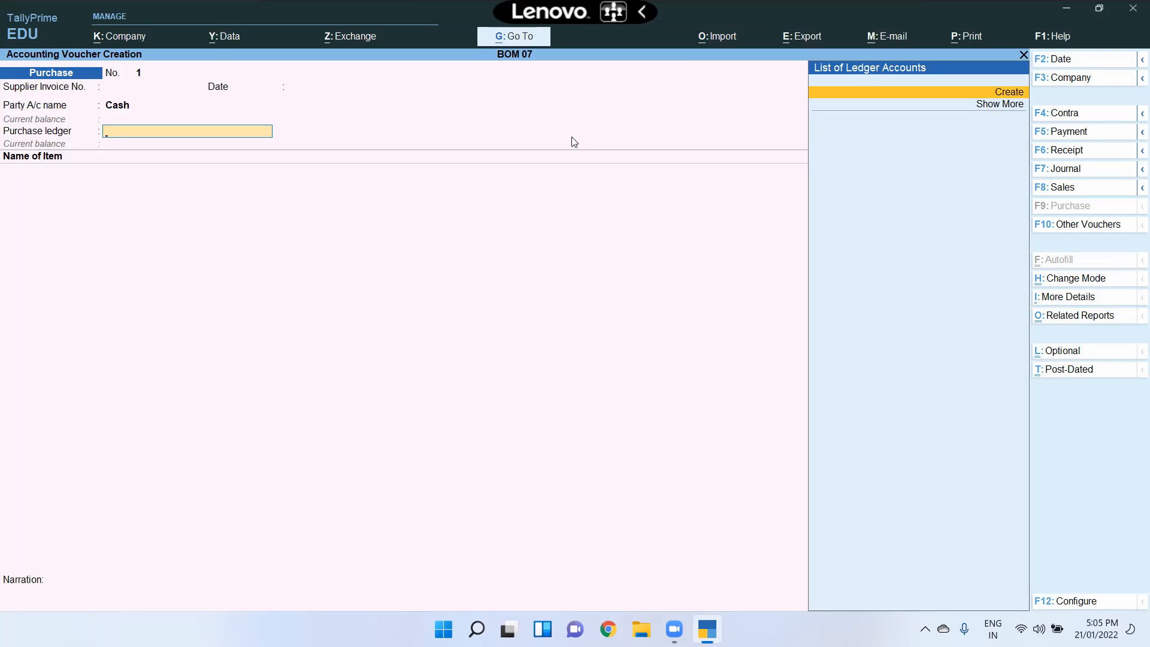
Create a ledger PUR A/C under Purchase Accounts and use it as the voucher's purchase ledger
{"action": "key", "text": "alt+c"}
{"action": "type", "text": "PUR A/C"}
{"action": "key", "text": "Return"}
{"action": "type", "text": "PUR"}
{"action": "key", "text": "Return"}
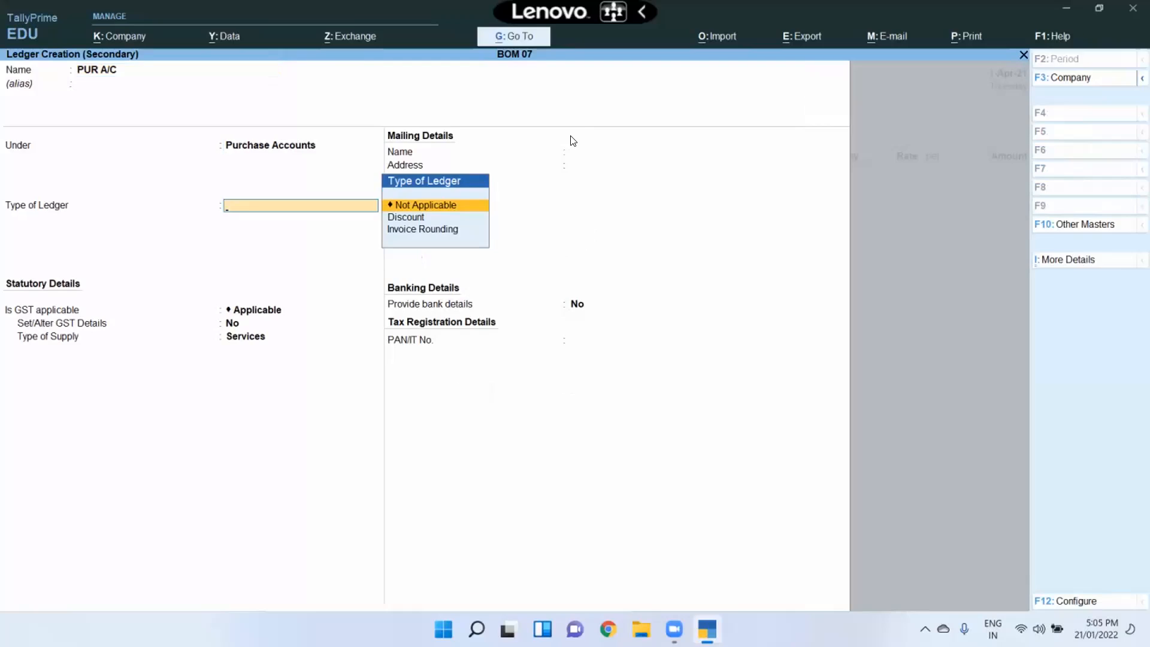
{"action": "key", "text": "ctrl+a"}
{"action": "key", "text": "Return"}
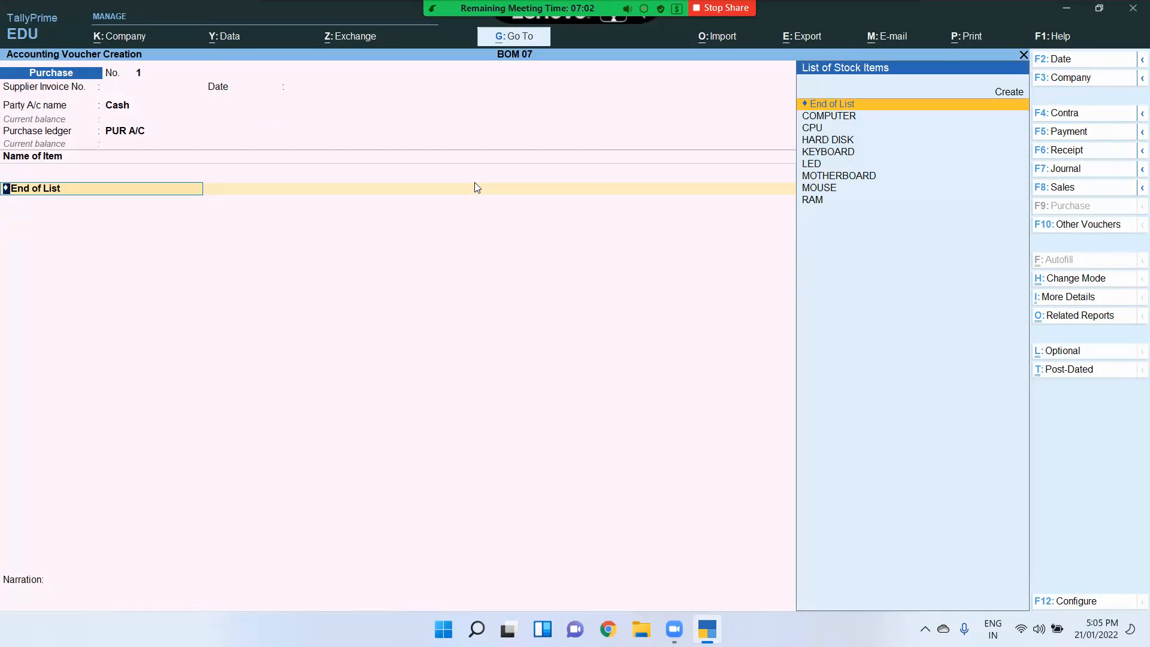
Add CPU to the purchase voucher with a quantity of 50 PCS at a rate of 6,500
{"action": "key", "text": "Down"}
{"action": "key", "text": "Down"}
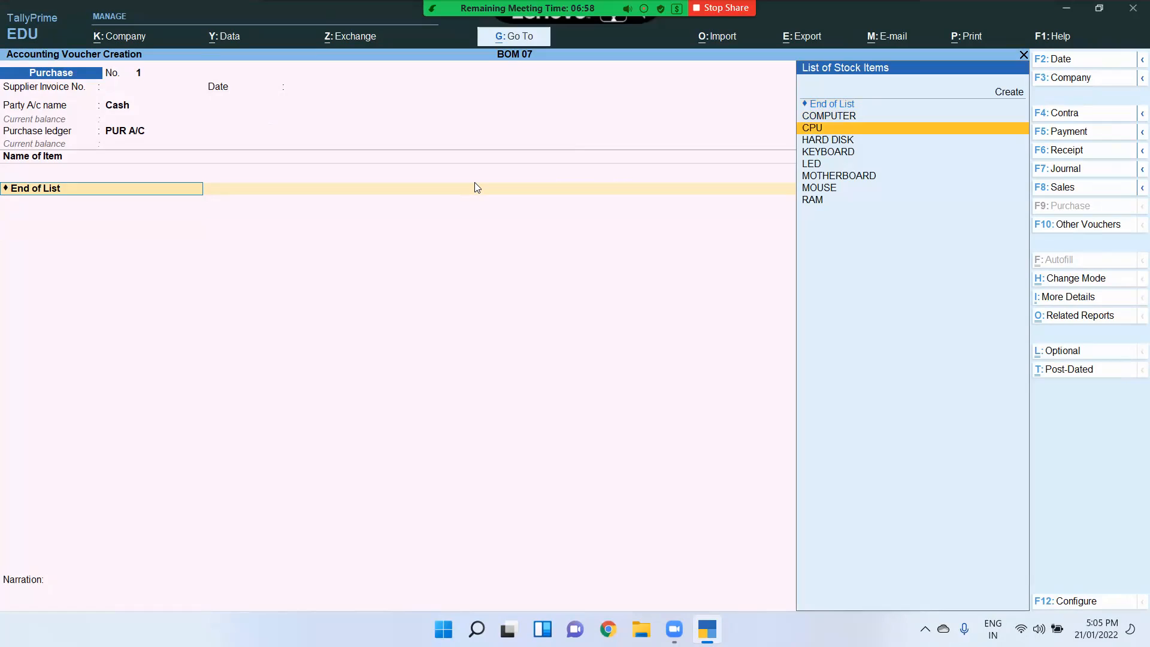
{"action": "key", "text": "Up"}
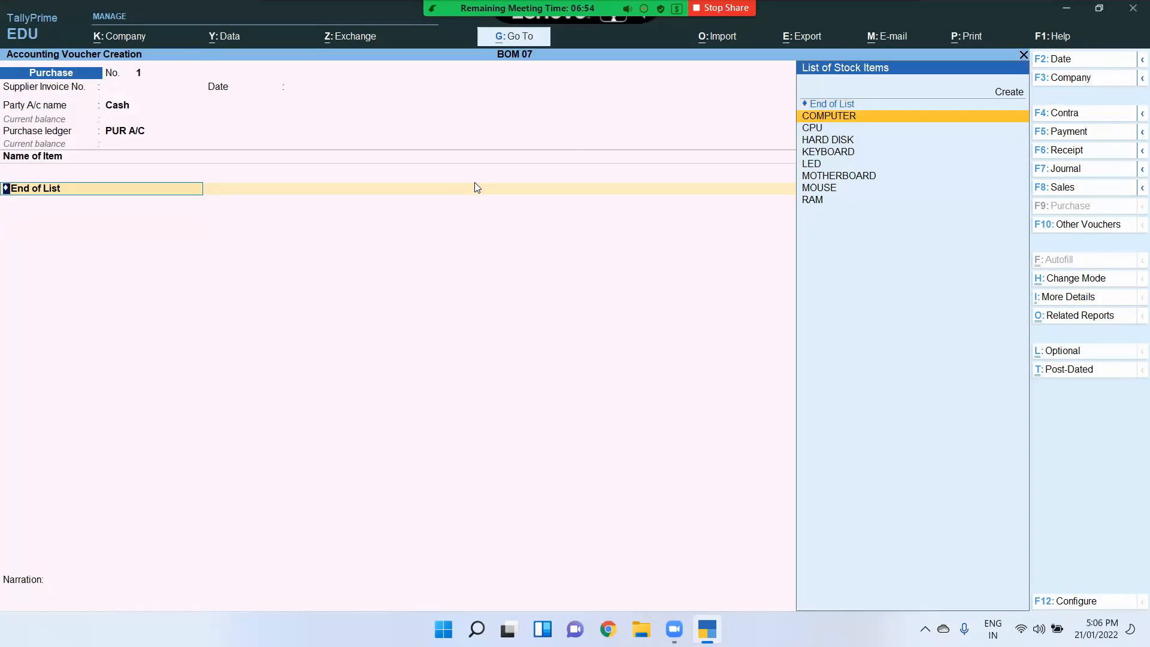
{"action": "key", "text": "Down"}
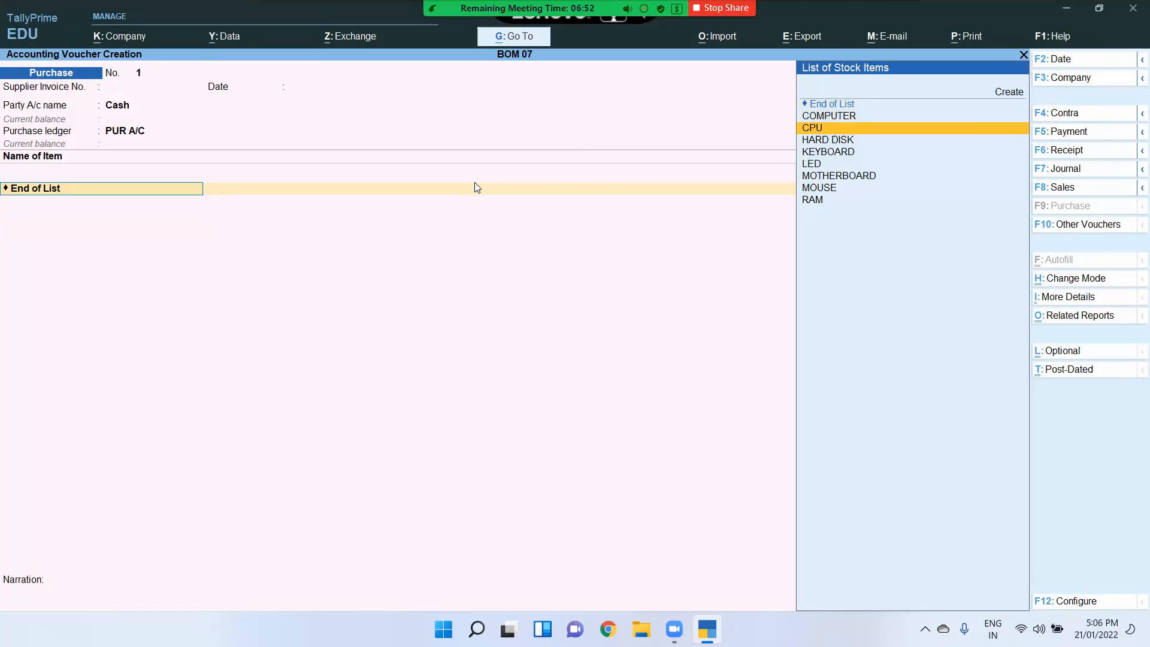
{"action": "key", "text": "Return"}
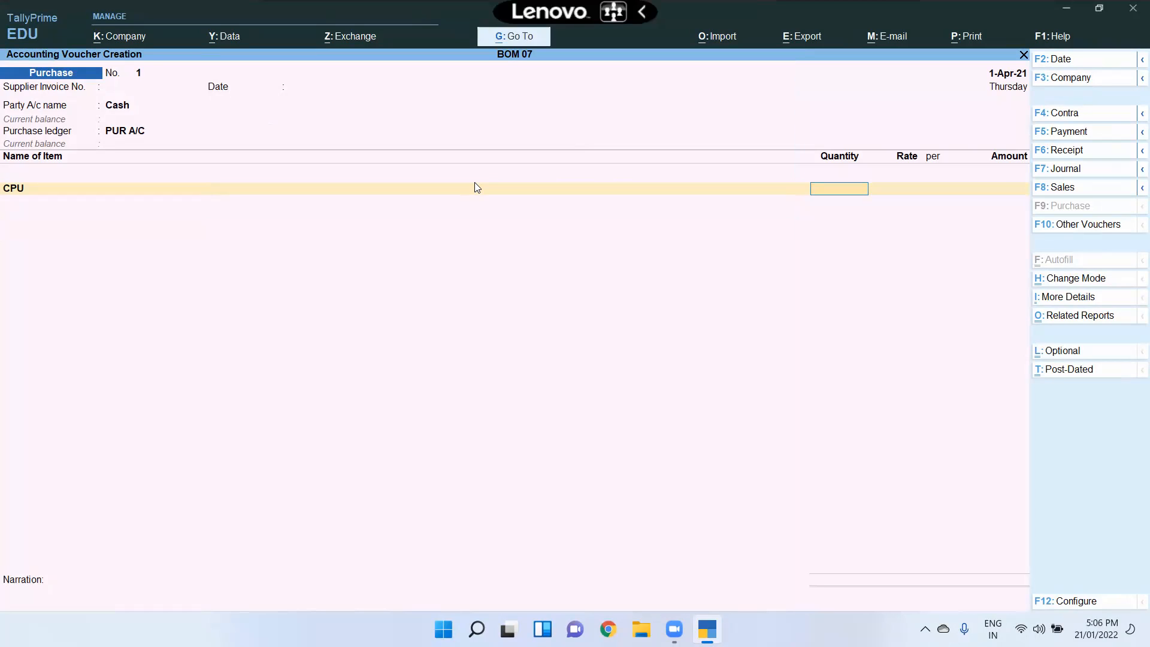
{"action": "type", "text": "50"}
{"action": "key", "text": "Return"}
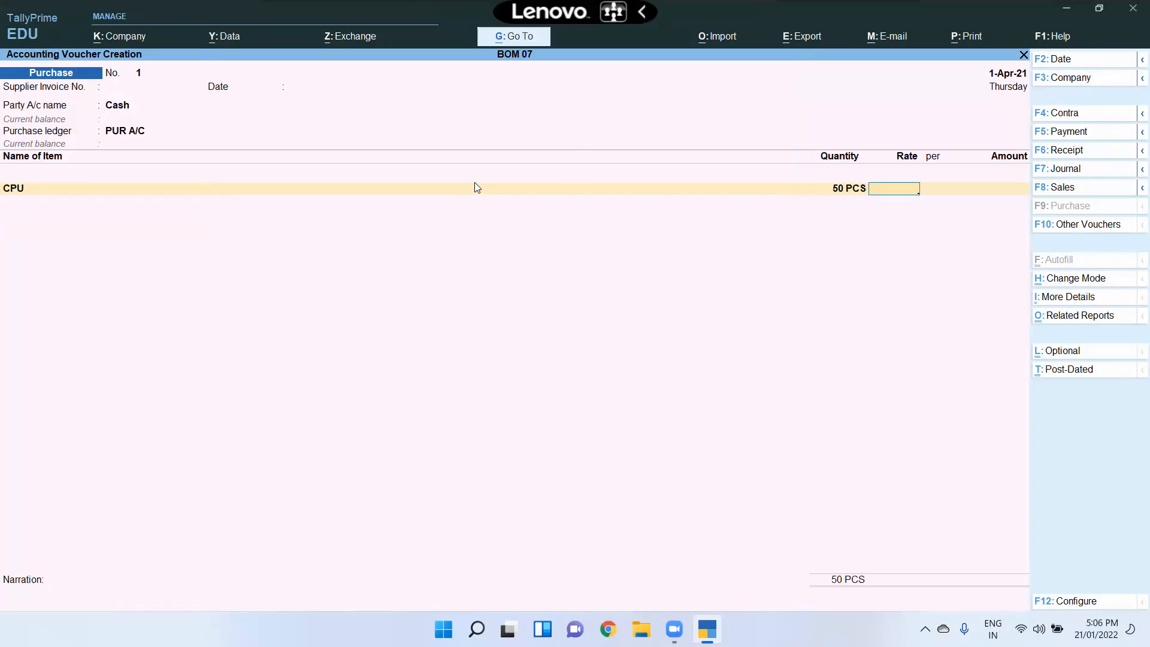
{"action": "type", "text": "6500"}
{"action": "key", "text": "Return"}
{"action": "key", "text": "Return"}
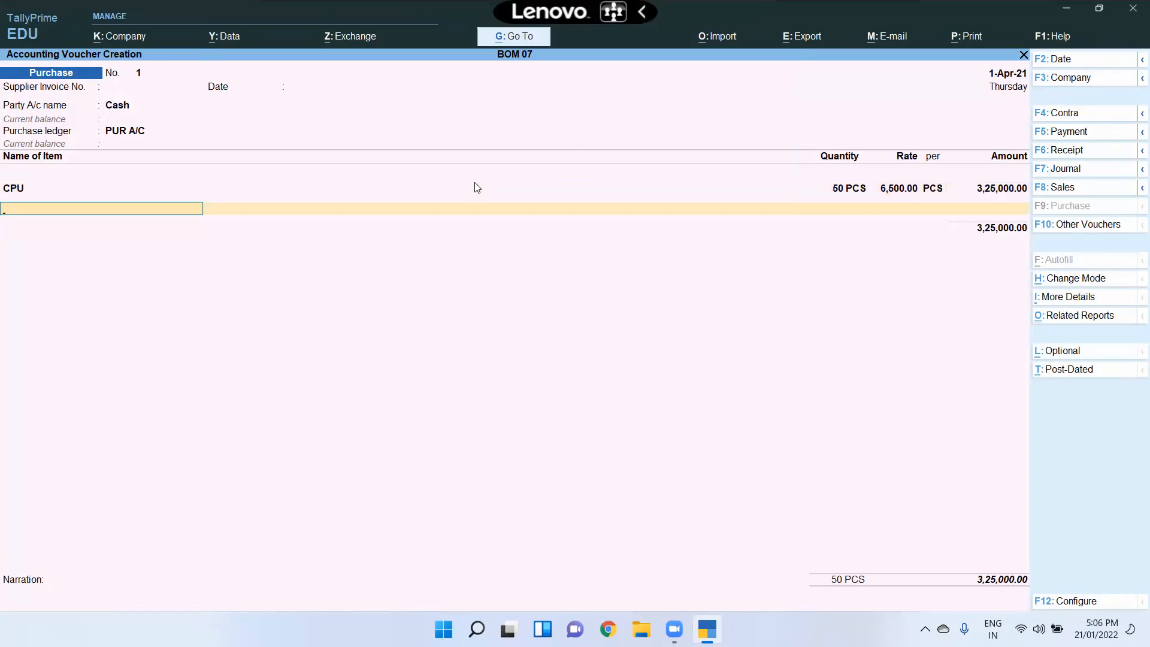
Add HARD DISK to the purchase voucher with a quantity of 50 PCS at a rate of 5,500
{"action": "key", "text": "Down"}
{"action": "key", "text": "Down"}
{"action": "key", "text": "Down"}
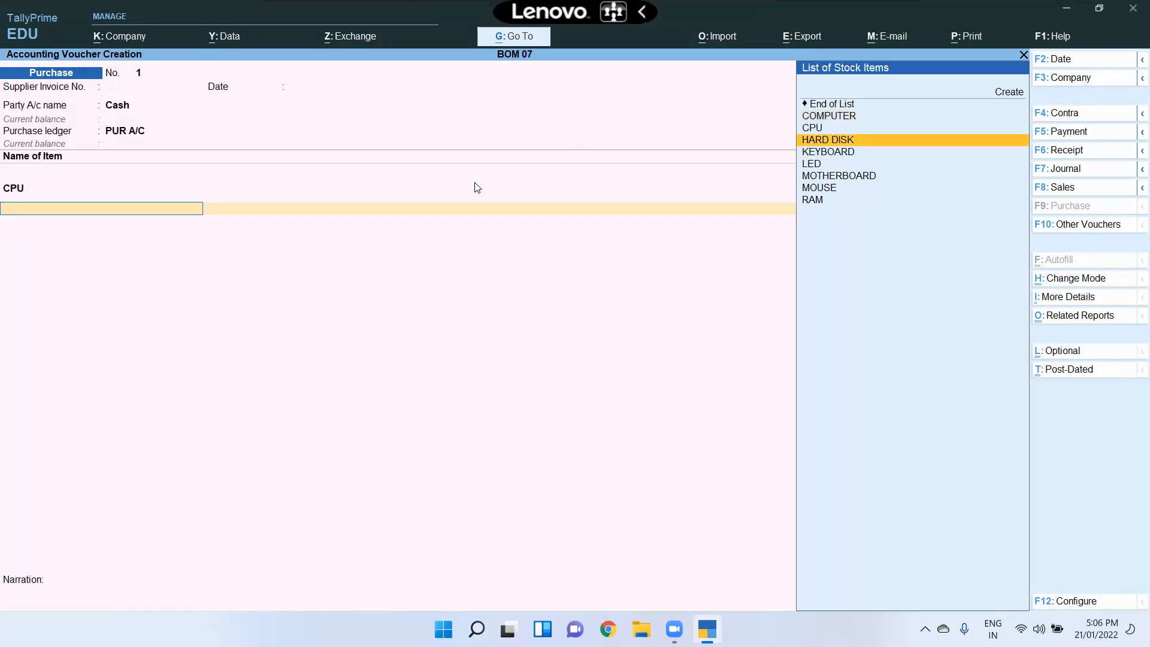
{"action": "key", "text": "Return"}
{"action": "type", "text": "50"}
{"action": "key", "text": "Return"}
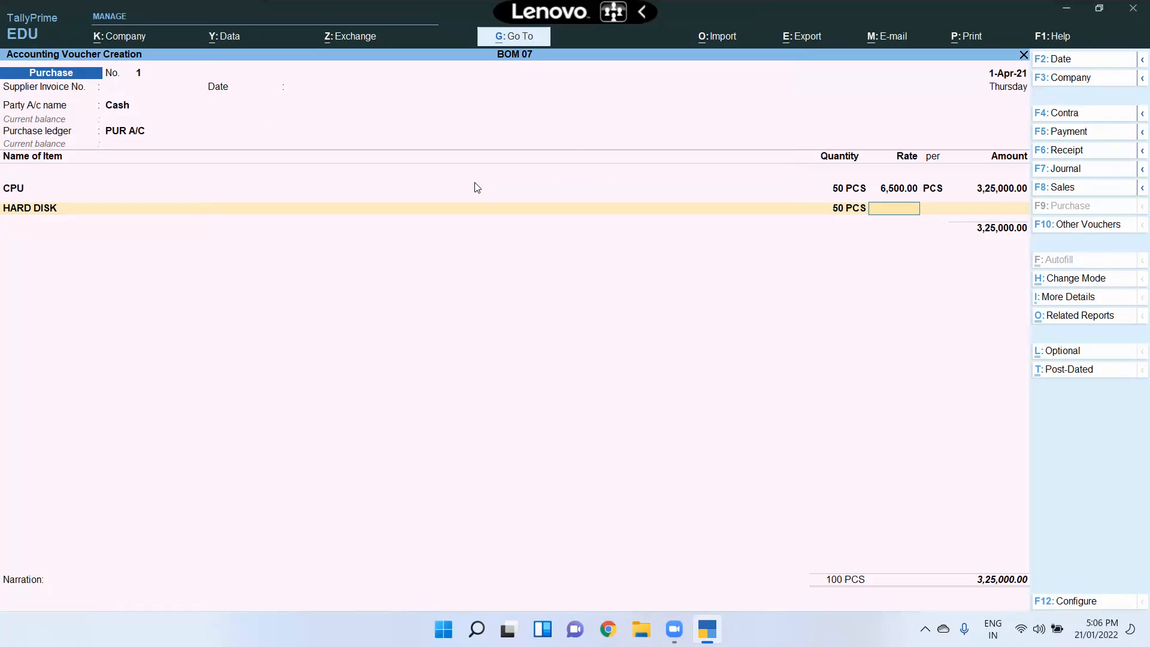
{"action": "type", "text": "5500"}
{"action": "key", "text": "Return"}
{"action": "key", "text": "Return"}
{"action": "key", "text": "Return"}
Add KEYBOARD to the purchase voucher with a quantity of 50 PCS at a rate of 500
{"action": "key", "text": "Down"}
{"action": "key", "text": "Down"}
{"action": "key", "text": "Down"}
{"action": "key", "text": "Down"}
{"action": "key", "text": "Return"}
{"action": "type", "text": "50"}
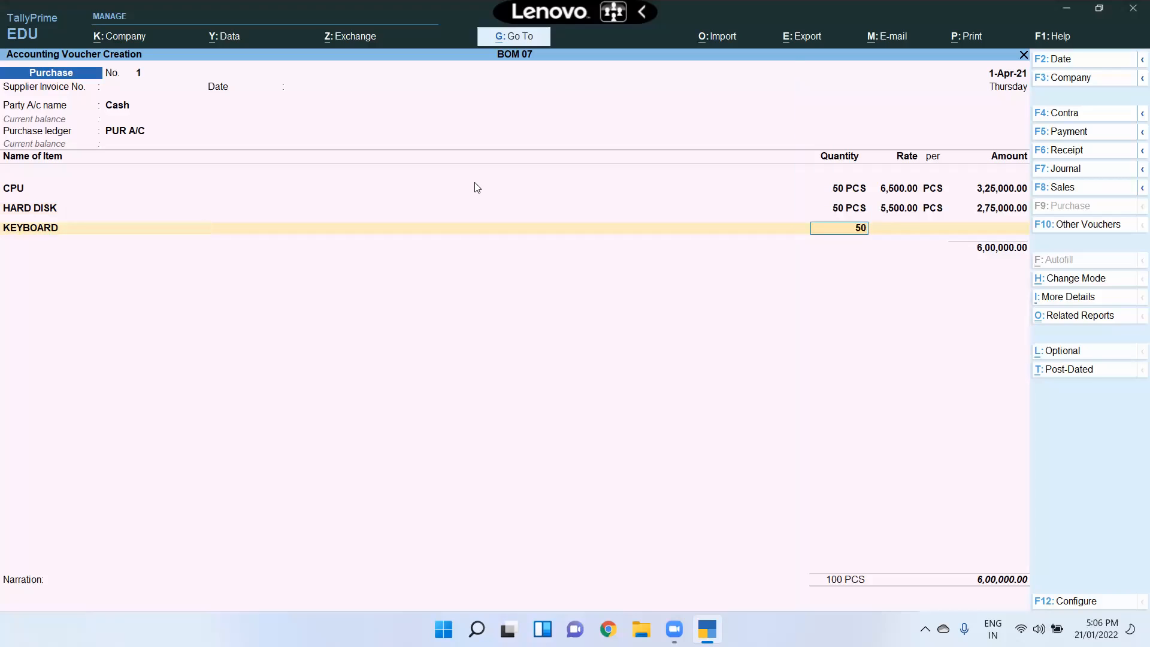
{"action": "key", "text": "Return"}
{"action": "type", "text": "500"}
{"action": "key", "text": "Return"}
{"action": "key", "text": "Return"}
Add LED to the purchase voucher with a quantity of 50 PCS at a rate of 7,000
{"action": "key", "text": "Down"}
{"action": "key", "text": "Down"}
{"action": "key", "text": "Down"}
{"action": "key", "text": "Down"}
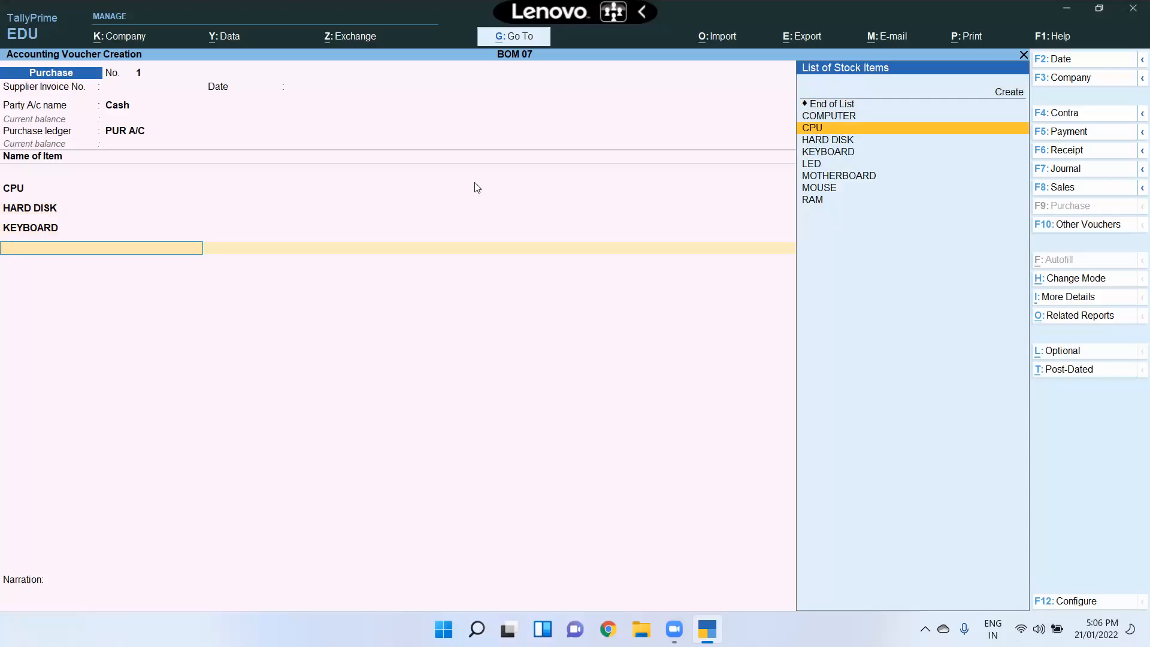
{"action": "key", "text": "Down"}
{"action": "key", "text": "Return"}
{"action": "type", "text": "50"}
{"action": "key", "text": "Return"}
{"action": "key", "text": "BackSpace"}
{"action": "type", "text": "7000"}
{"action": "key", "text": "Return"}
{"action": "key", "text": "Return"}
{"action": "key", "text": "Return"}
{"action": "key", "text": "BackSpace"}
{"action": "key", "text": "Return"}
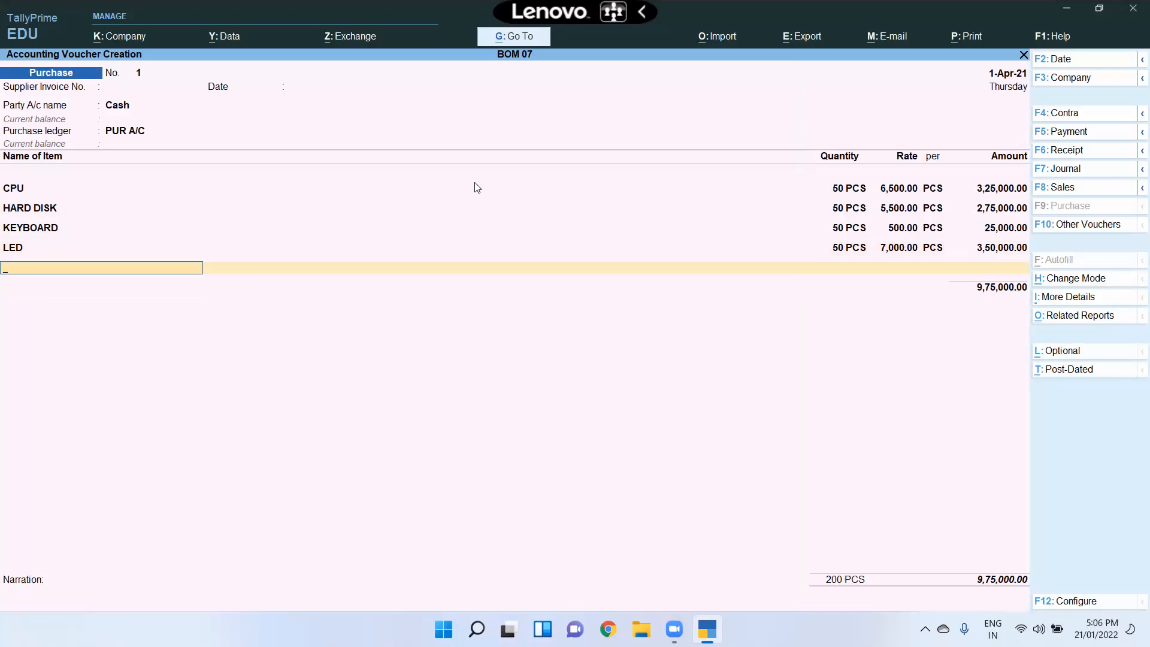
Add MOTHERBOARD to the purchase voucher with a quantity of 50 PCS at a rate of 4,000
{"action": "key", "text": "Down"}
{"action": "key", "text": "Down"}
{"action": "key", "text": "Down"}
{"action": "key", "text": "Down"}
{"action": "key", "text": "Down"}
{"action": "key", "text": "Down"}
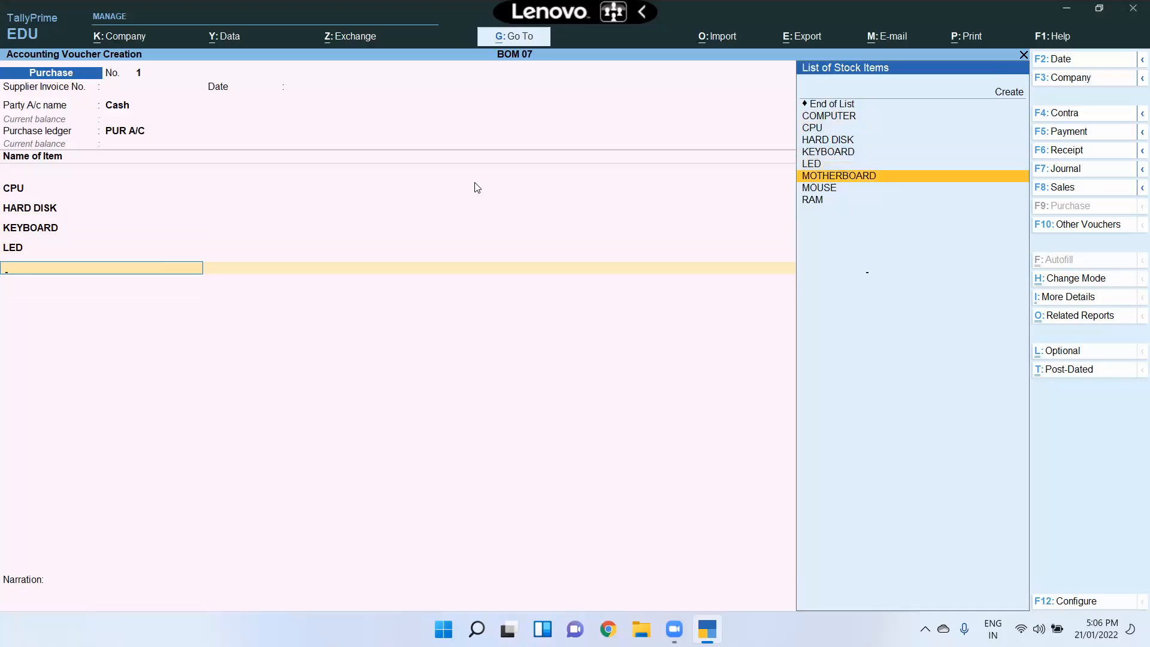
{"action": "key", "text": "Return"}
{"action": "type", "text": "6,50"}
{"action": "key", "text": "Return"}
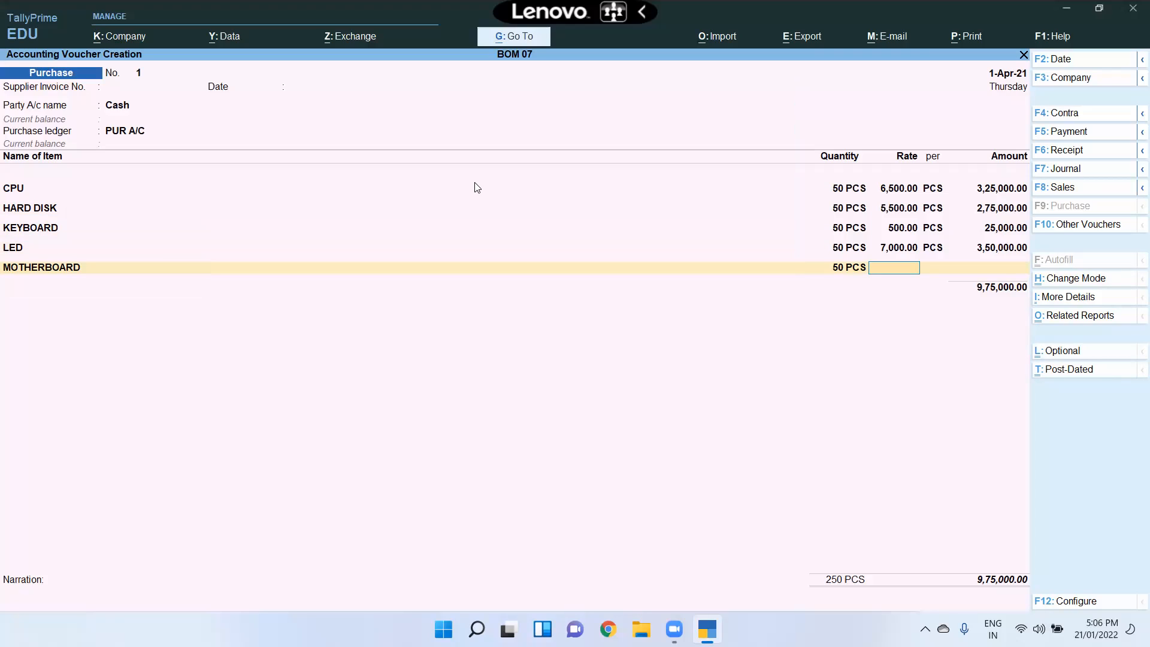
{"action": "type", "text": "4000"}
{"action": "key", "text": "Return"}
{"action": "key", "text": "Return"}
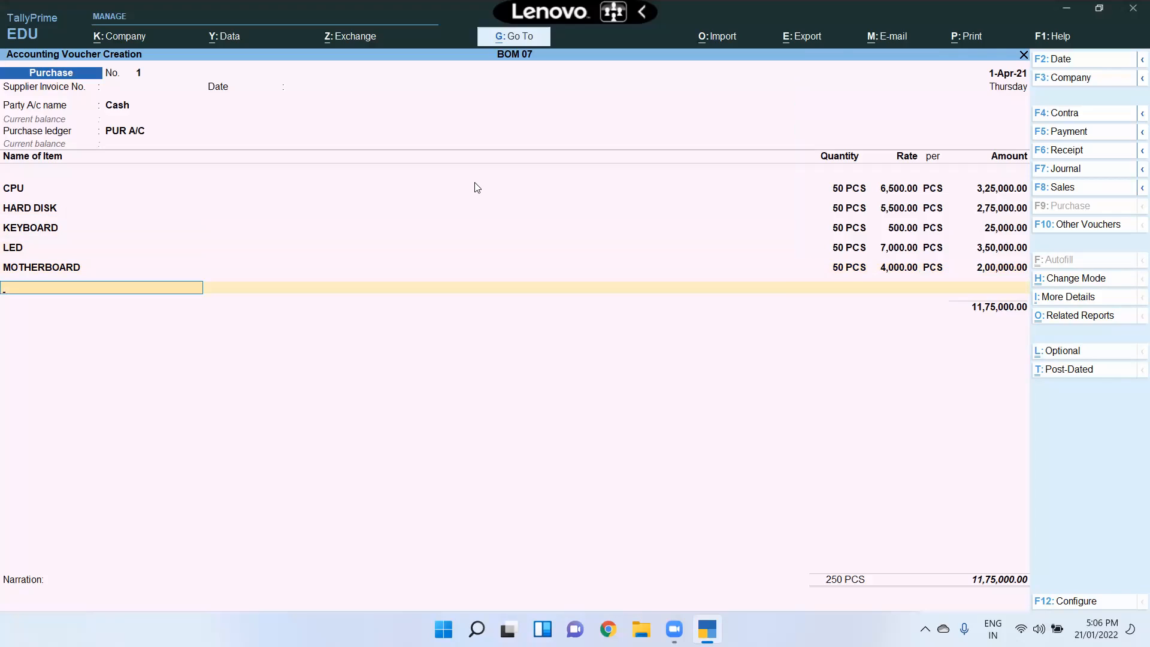
Add MOUSE to the purchase voucher with a quantity of 50 PCS at a rate of 300
{"action": "key", "text": "Down"}
{"action": "key", "text": "Down"}
{"action": "key", "text": "Down"}
{"action": "key", "text": "Down"}
{"action": "key", "text": "Down"}
{"action": "key", "text": "Down"}
{"action": "key", "text": "Down"}
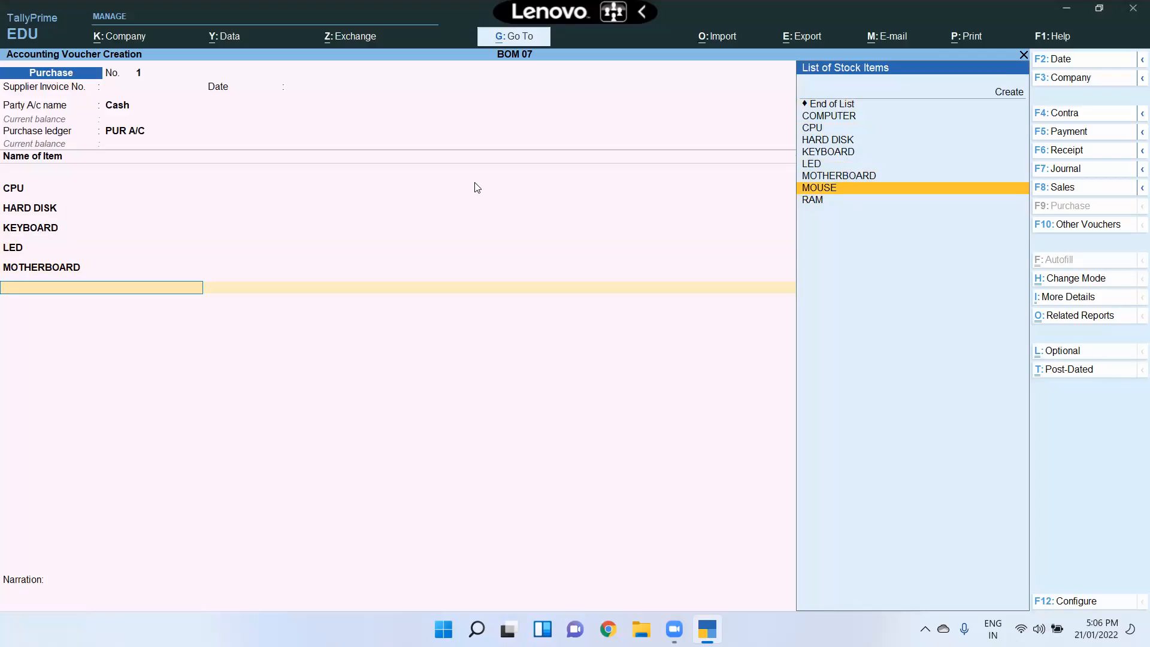
{"action": "key", "text": "Return"}
{"action": "type", "text": "50"}
{"action": "key", "text": "Return"}
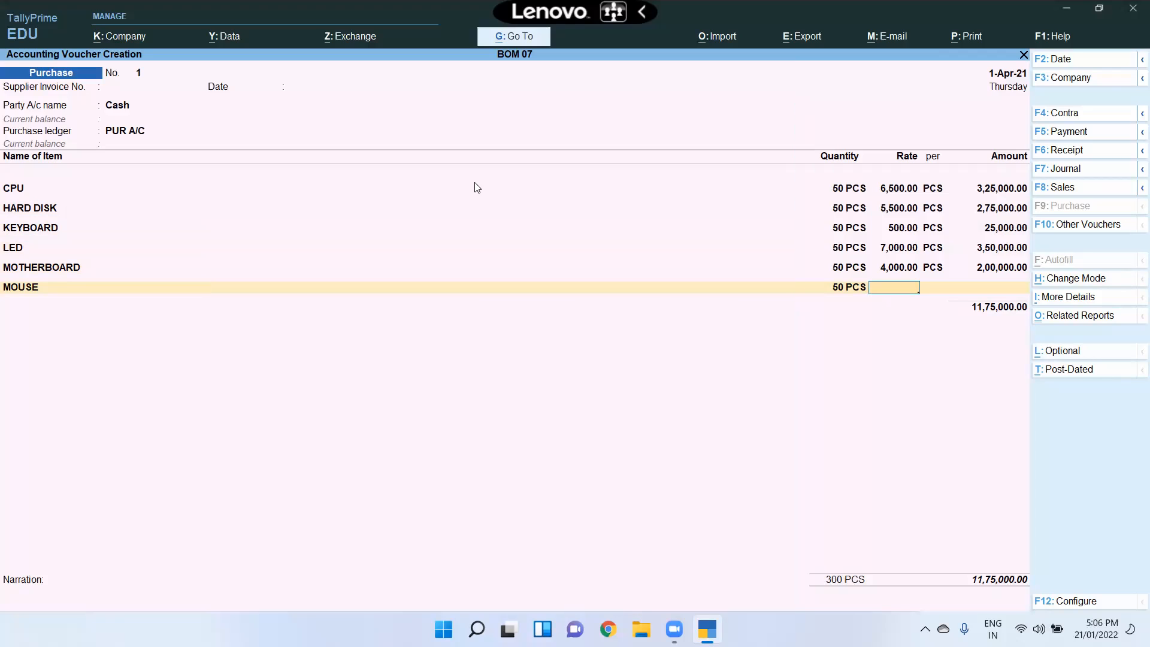
{"action": "type", "text": "300"}
{"action": "key", "text": "Return"}
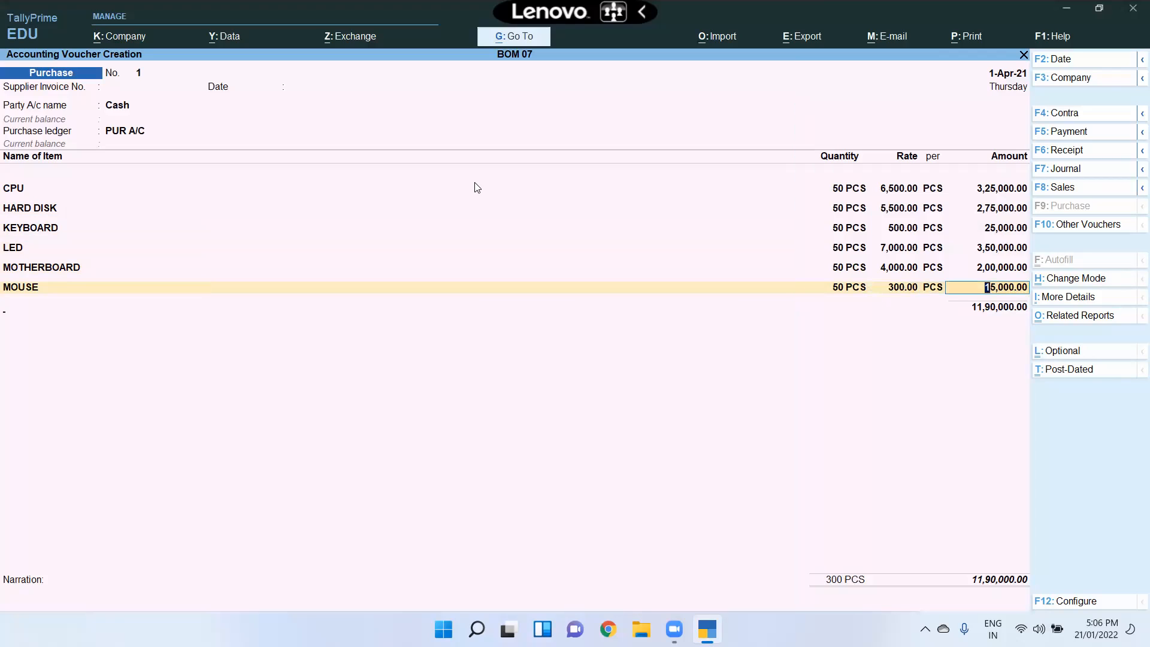
{"action": "key", "text": "Return"}
Add RAM to the purchase voucher with a quantity of 100 PCS at a rate of 1,200
{"action": "key", "text": "Down"}
{"action": "key", "text": "Down"}
{"action": "key", "text": "Down"}
{"action": "key", "text": "Down"}
{"action": "key", "text": "Down"}
{"action": "key", "text": "Down"}
{"action": "key", "text": "Down"}
{"action": "key", "text": "Down"}
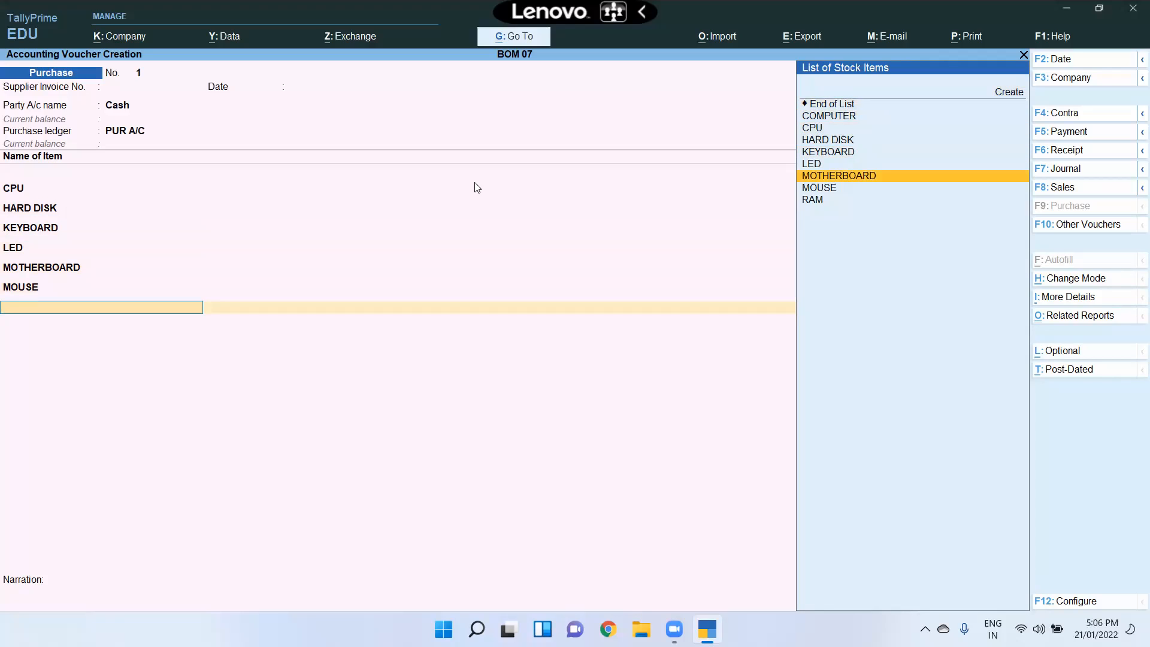
{"action": "key", "text": "Return"}
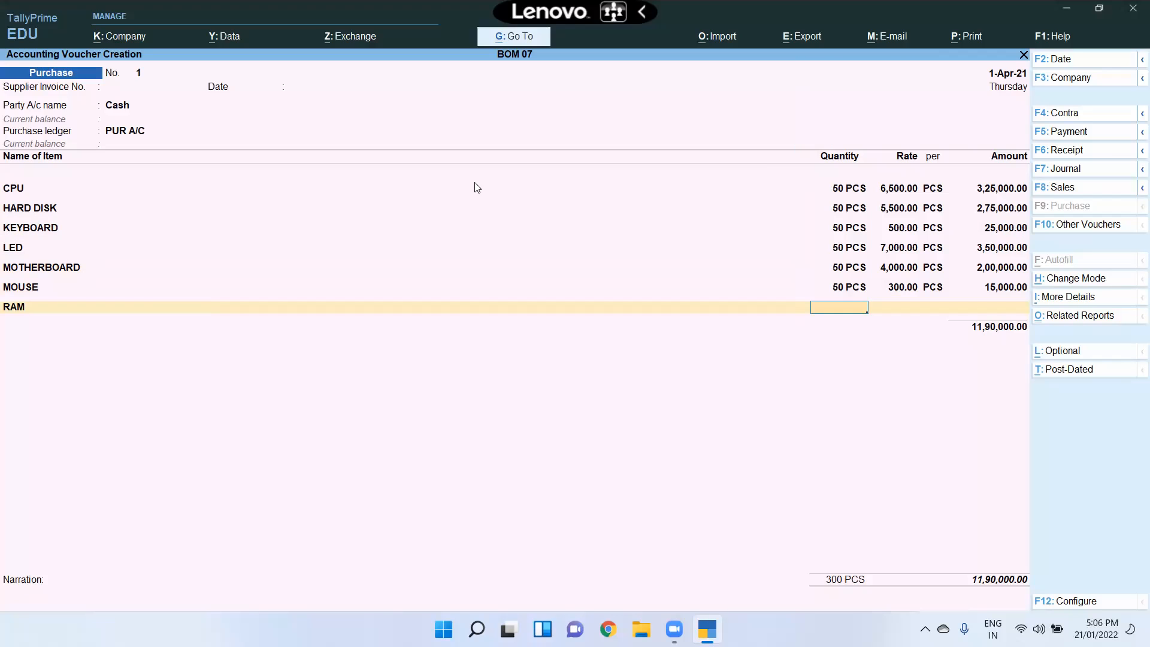
{"action": "type", "text": "100"}
{"action": "key", "text": "Return"}
{"action": "type", "text": "1200"}
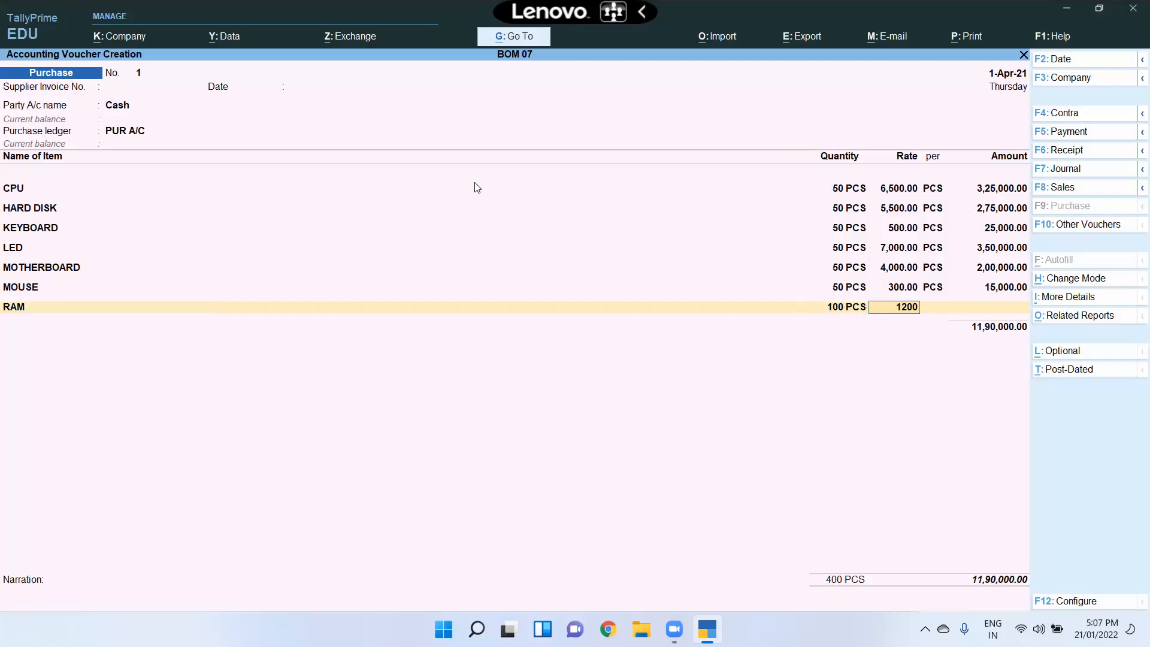
{"action": "key", "text": "Return"}
{"action": "key", "text": "Return"}
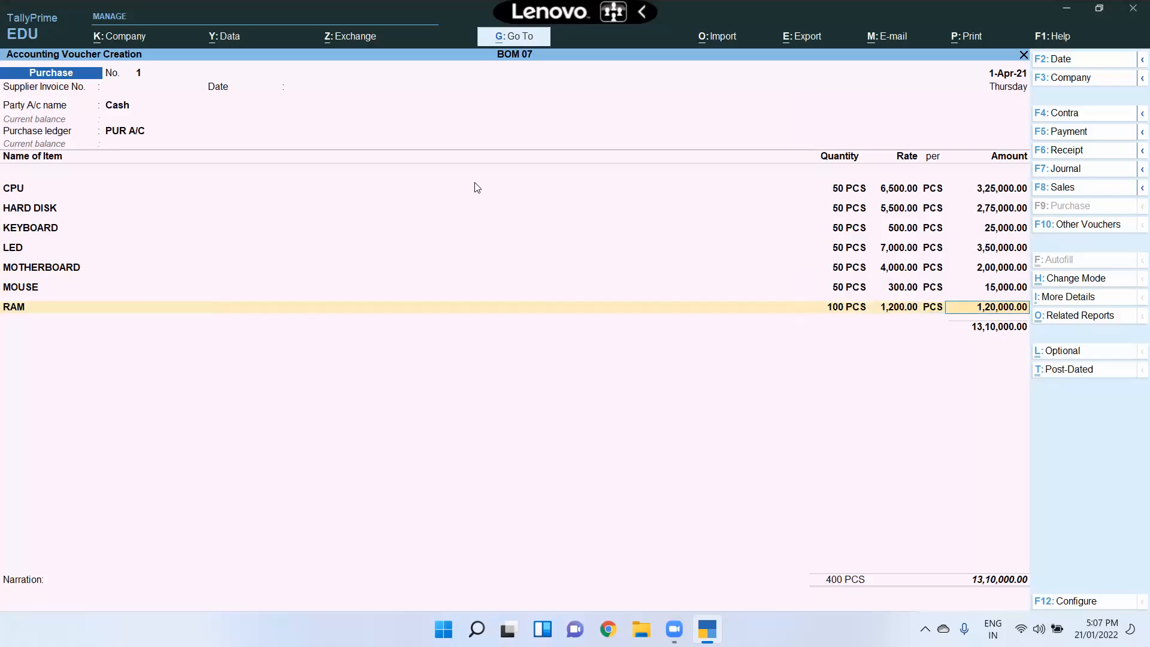
{"action": "key", "text": "Return"}
End the item list without additional ledgers, leave the narration blank and save the purchase voucher
{"action": "key", "text": "Return"}
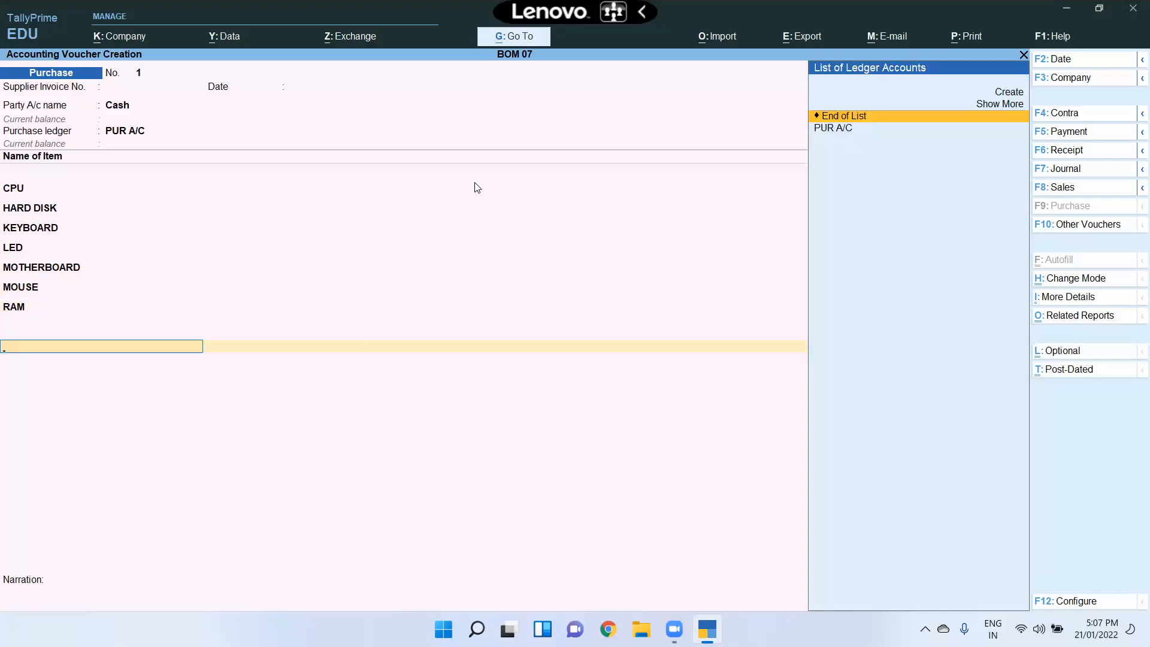
{"action": "key", "text": "BackSpace"}
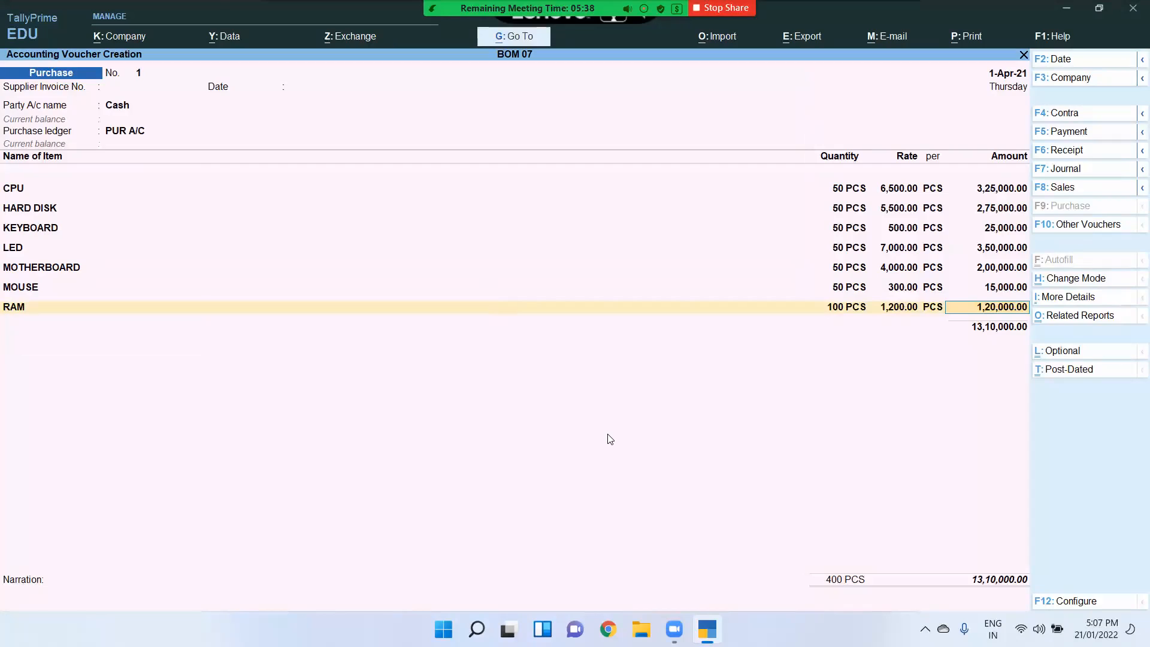
{"action": "key", "text": "Return"}
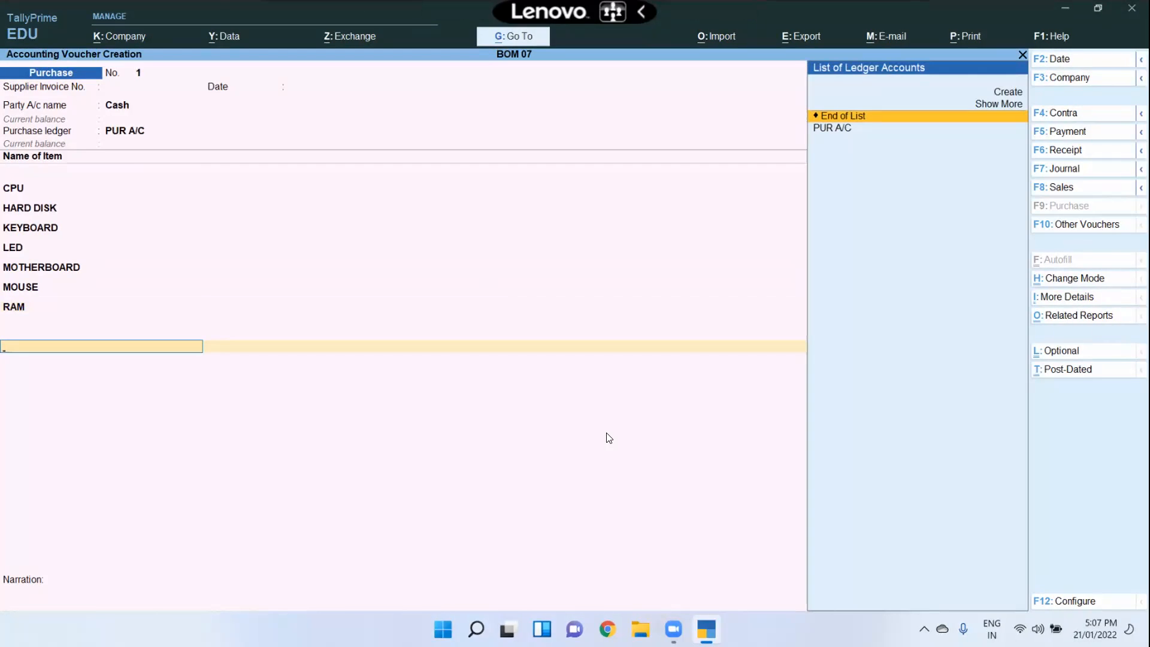
{"action": "key", "text": "Return"}
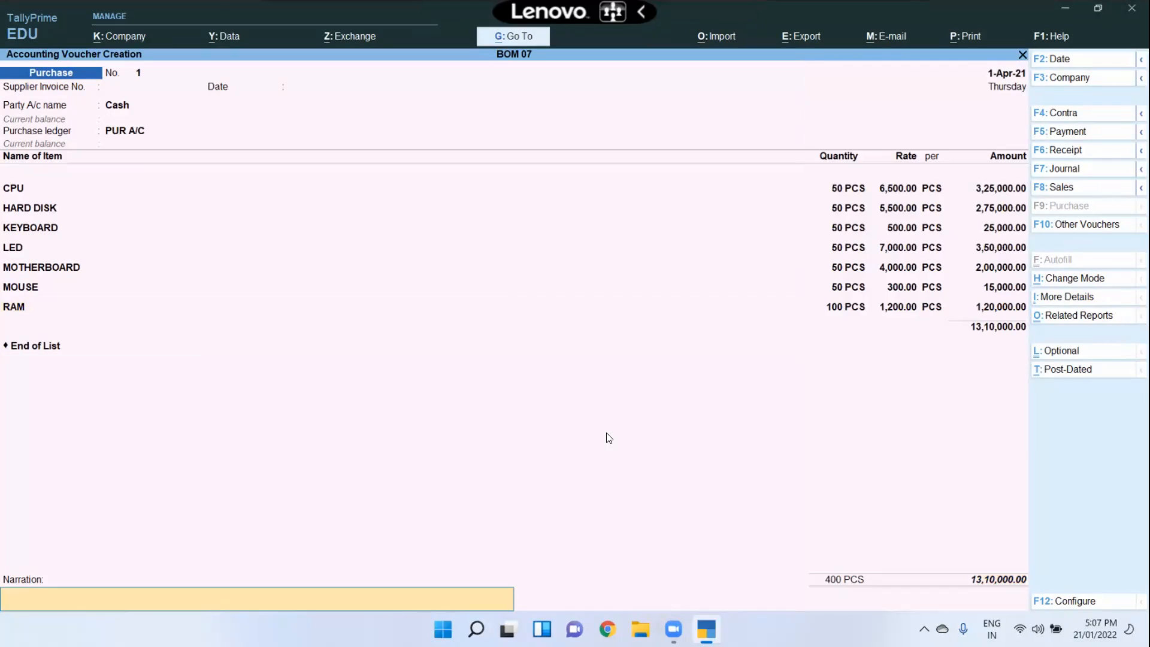
{"action": "key", "text": "Return"}
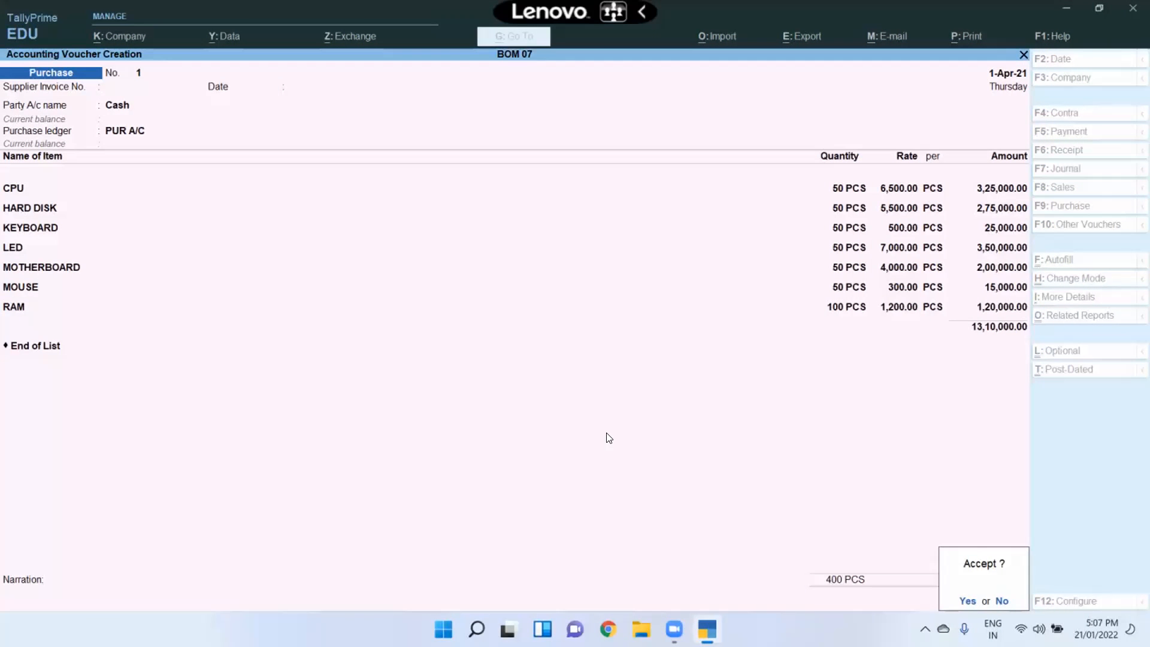
{"action": "key", "text": "y"}
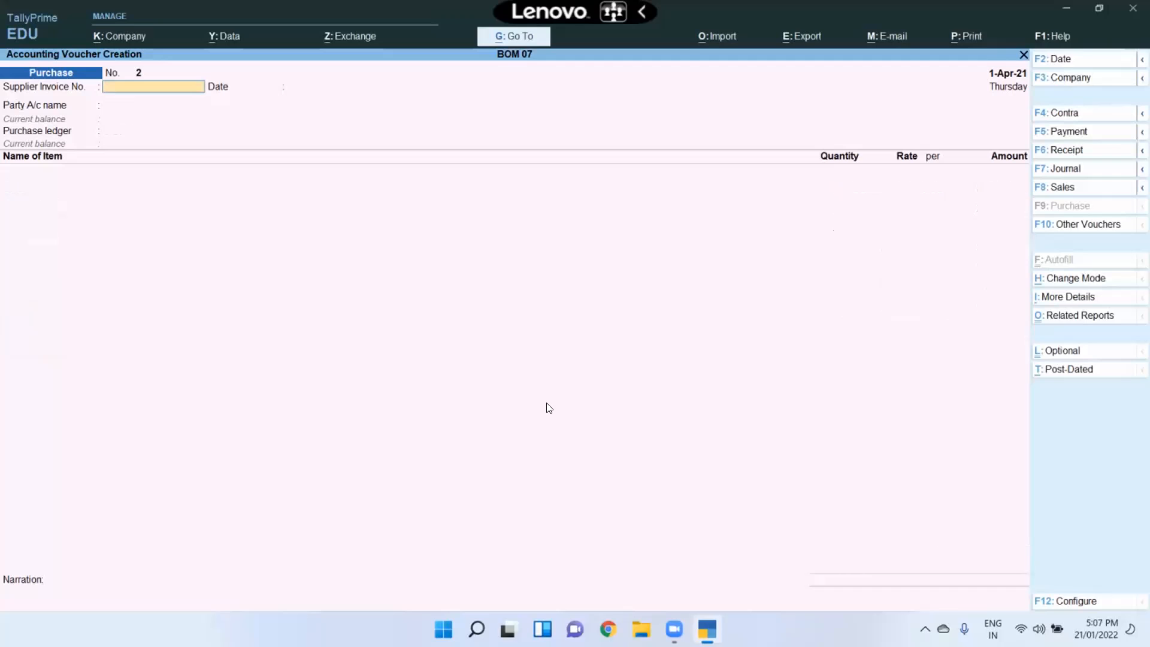
Cancel the Browse For Folder dialog for the recorded files and return to the Gateway of Tally
{"action": "mouse_move", "coordinate": [610, 2]}
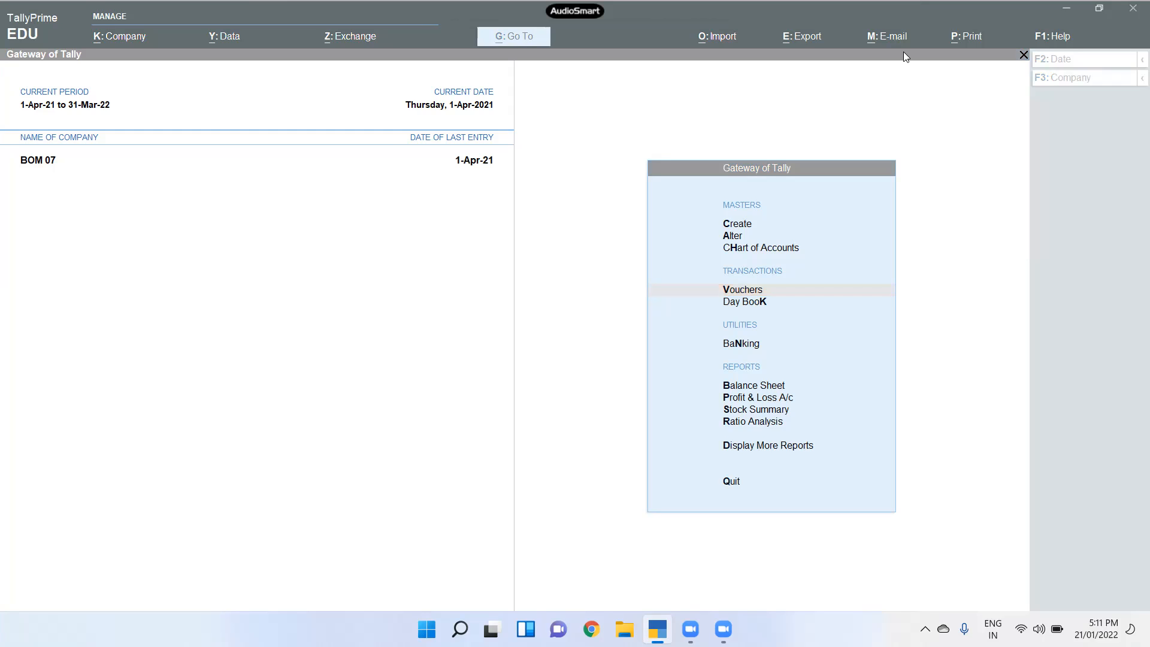
{"action": "left_click", "coordinate": [518, 288]}
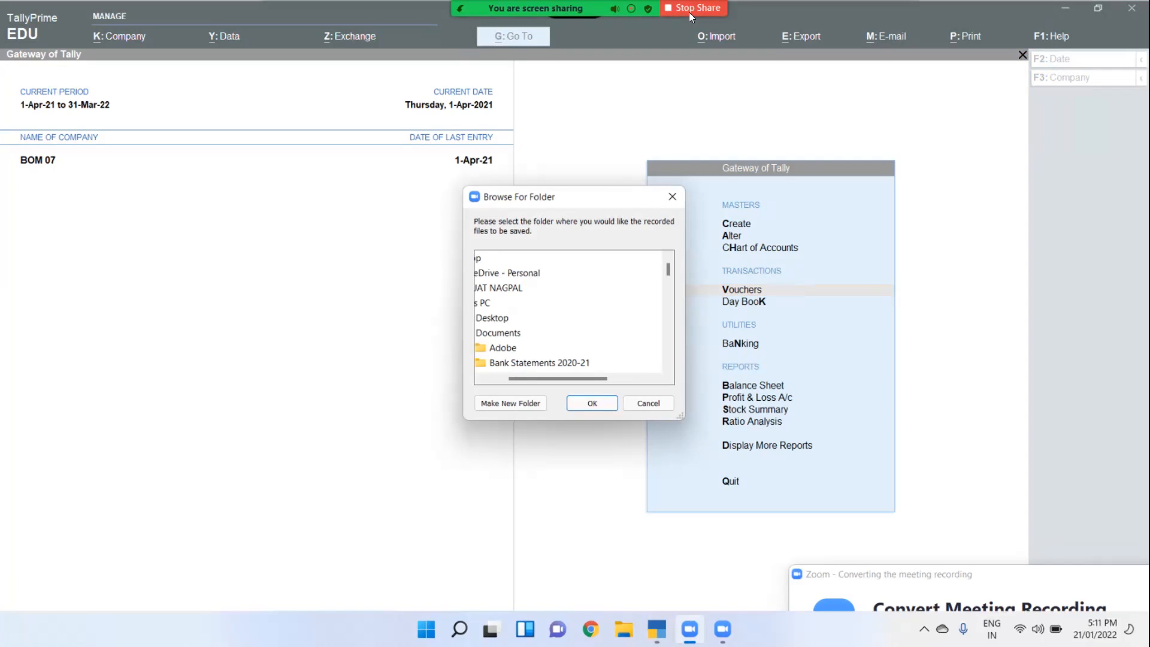
{"action": "key", "text": "Escape"}
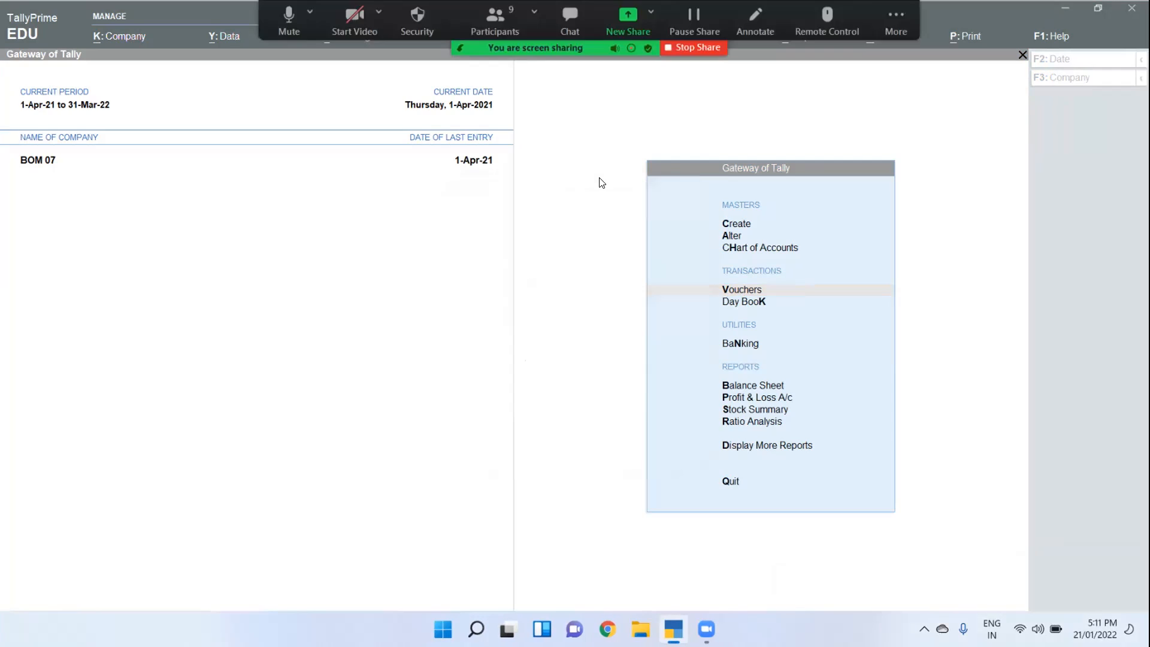
{"action": "left_click", "coordinate": [601, 184]}
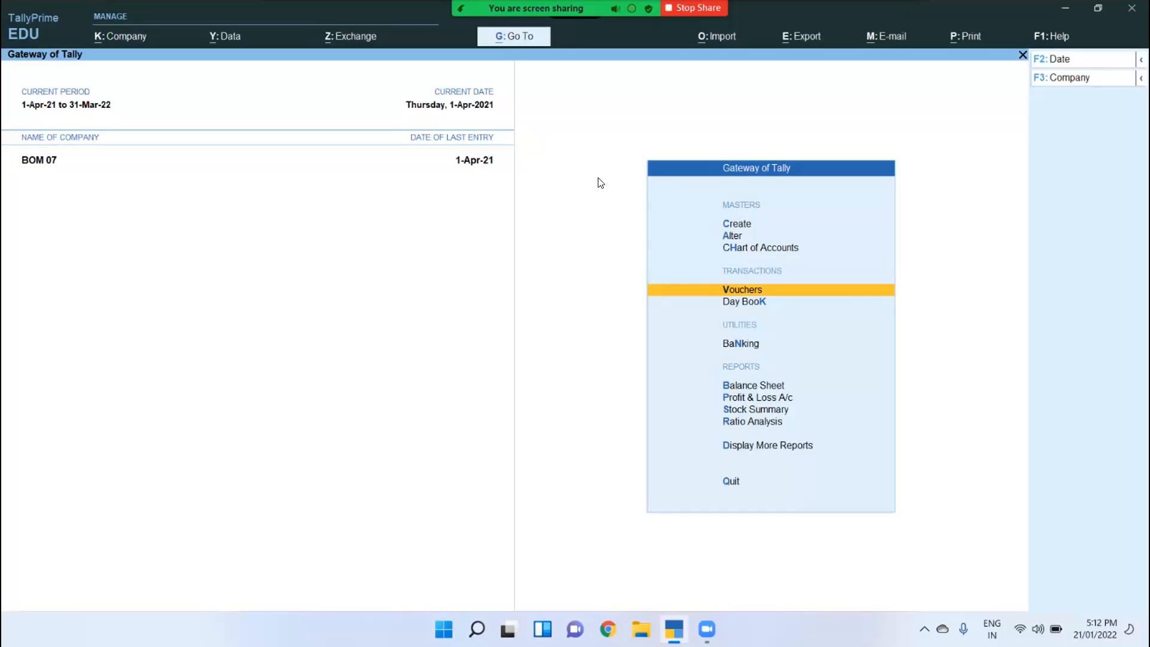
Start a new inventory voucher of the MANUFACTRING voucher type
{"action": "key", "text": "Return"}
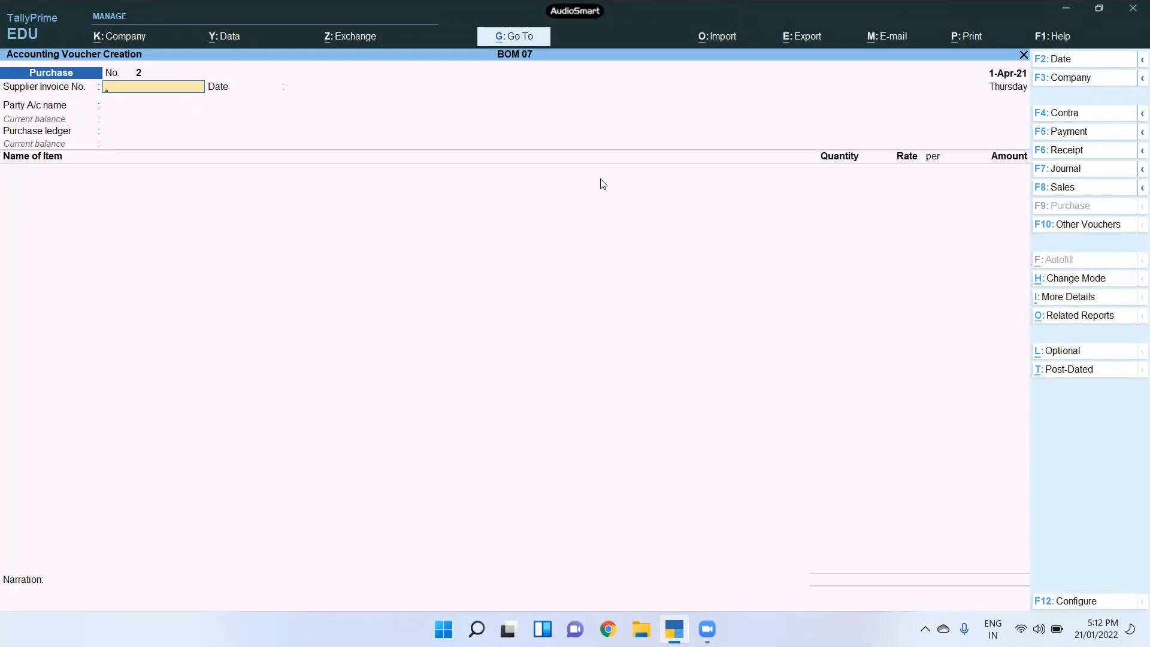
{"action": "key", "text": "alt+F7"}
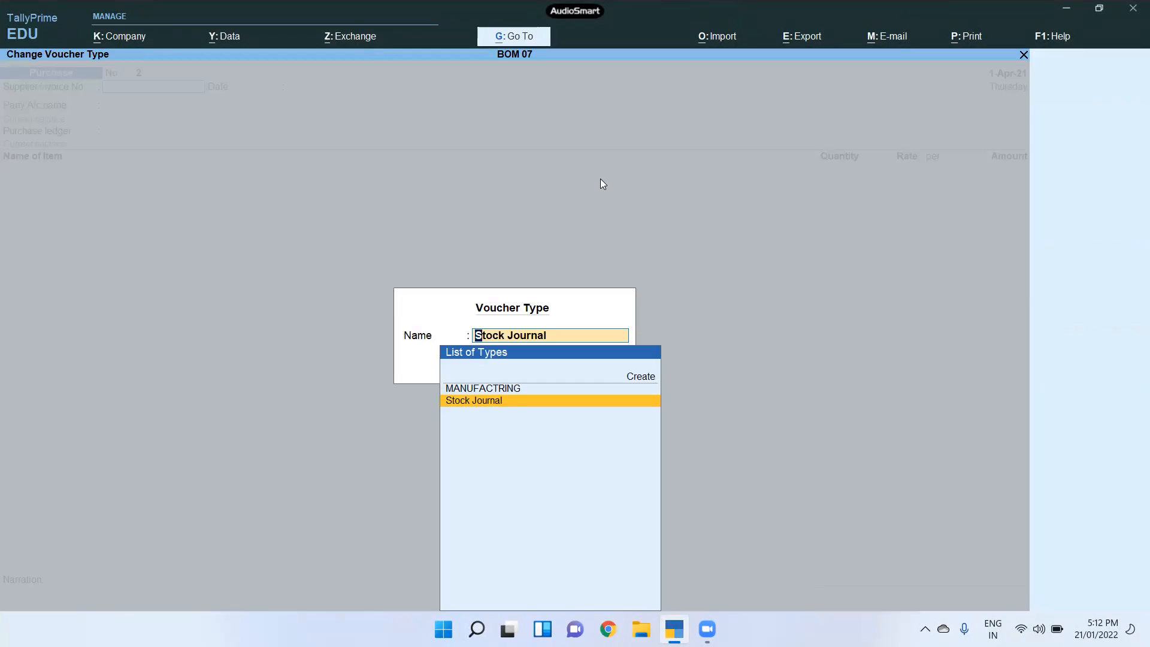
{"action": "key", "text": "Up"}
{"action": "key", "text": "Down"}
{"action": "key", "text": "Up"}
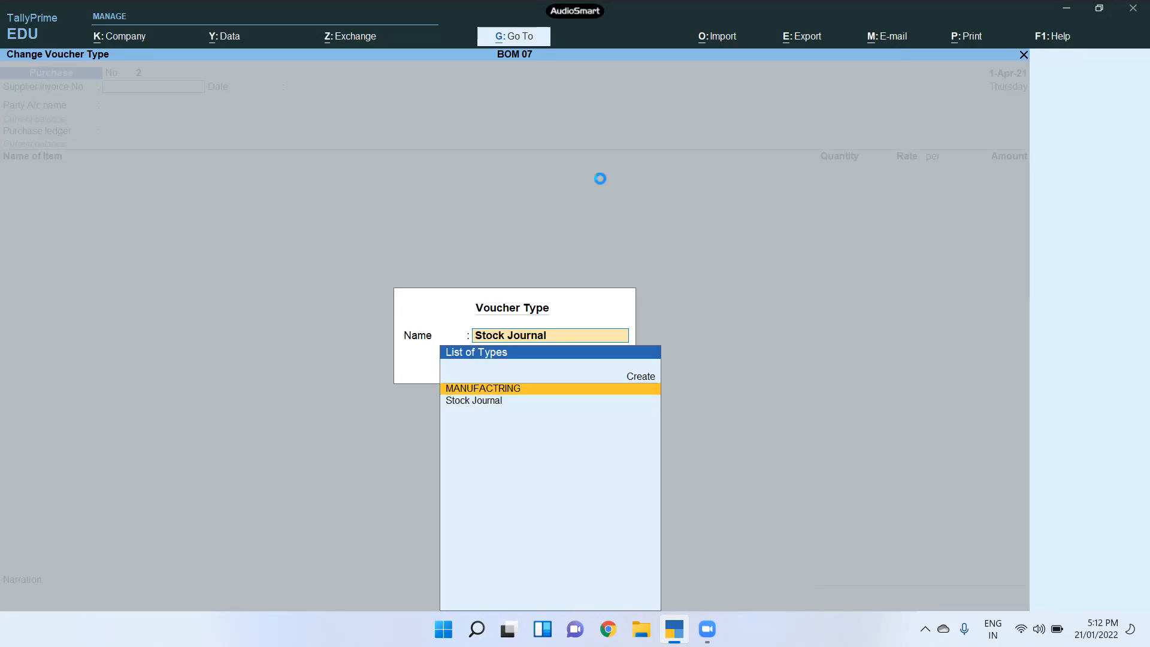
{"action": "key", "text": "Return"}
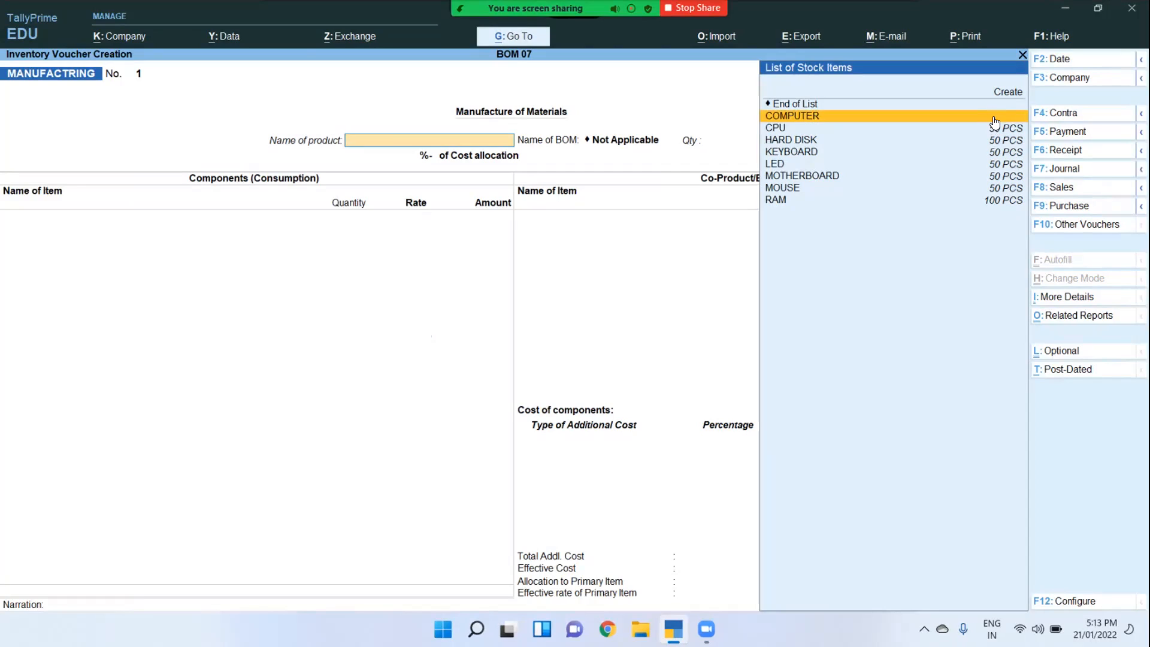
Choose COMPUTER as the product to manufacture with the DELL COMPUTER BOM and a quantity of 20 PCS
{"action": "left_click", "coordinate": [808, 121]}
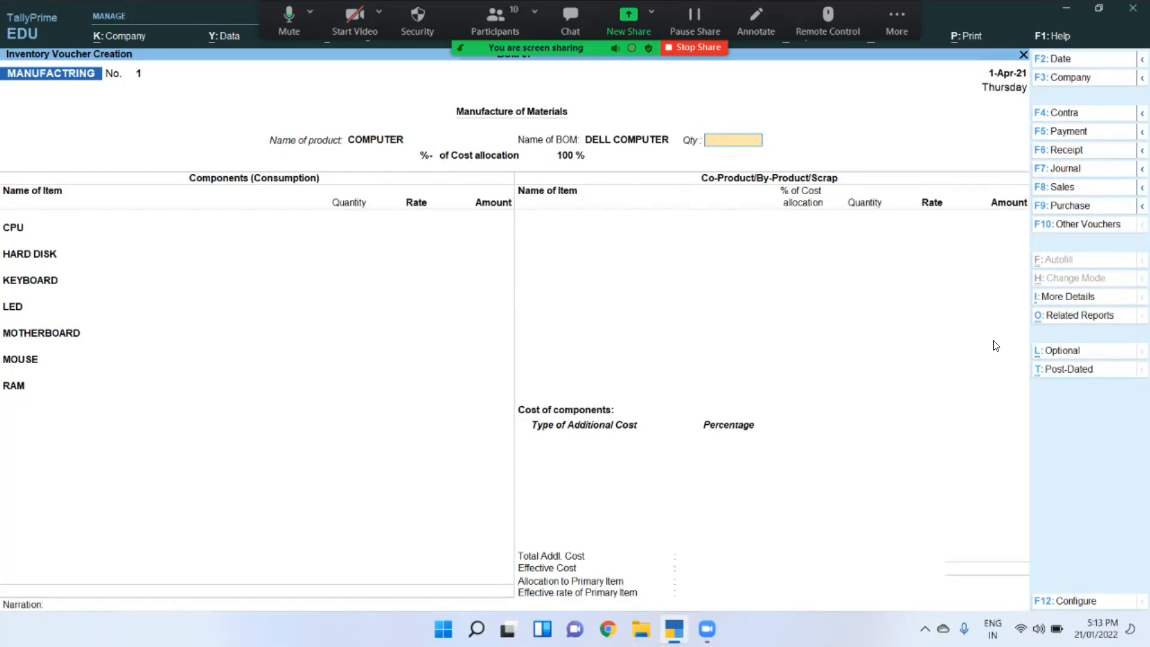
{"action": "type", "text": "20"}
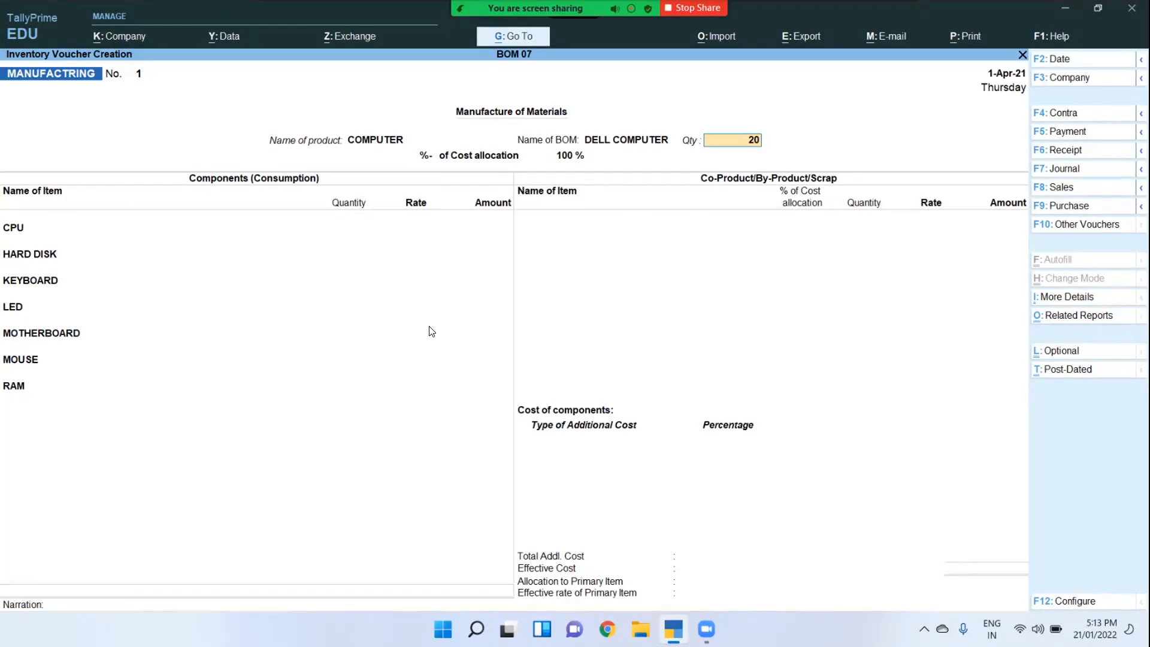
{"action": "key", "text": "Return"}
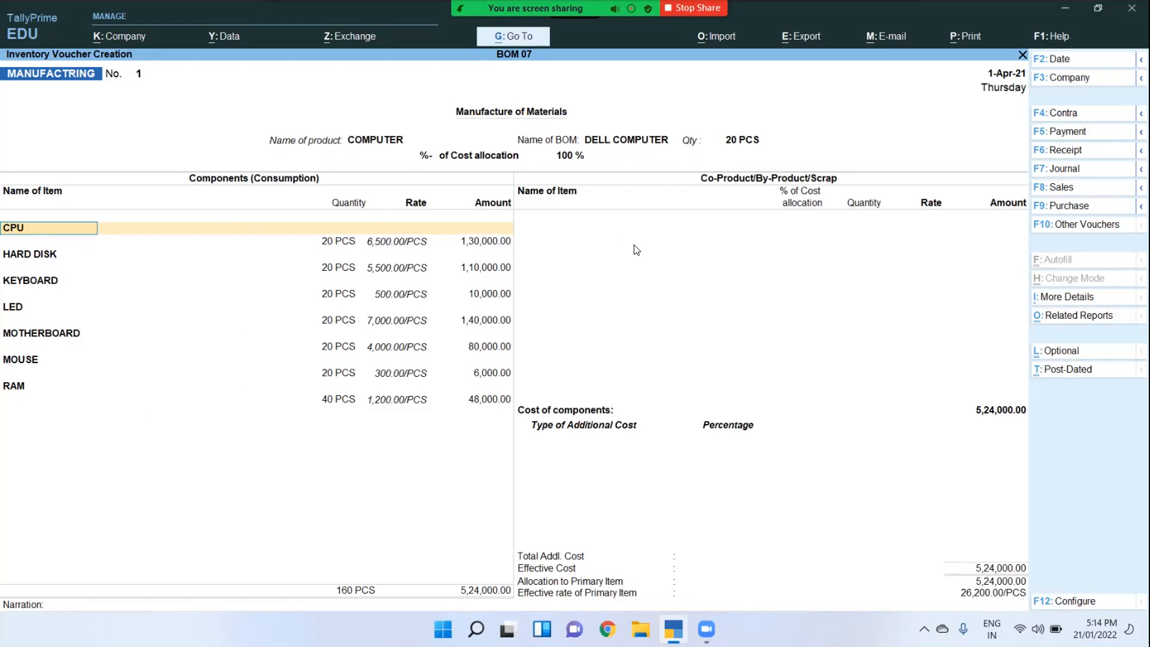
Accept the filled-in quantities, rates and amounts of all components from CPU to RAM, and end the co-product list without items
{"action": "key", "text": "Return"}
{"action": "key", "text": "Return"}
{"action": "key", "text": "Return"}
{"action": "key", "text": "Return"}
{"action": "key", "text": "Return"}
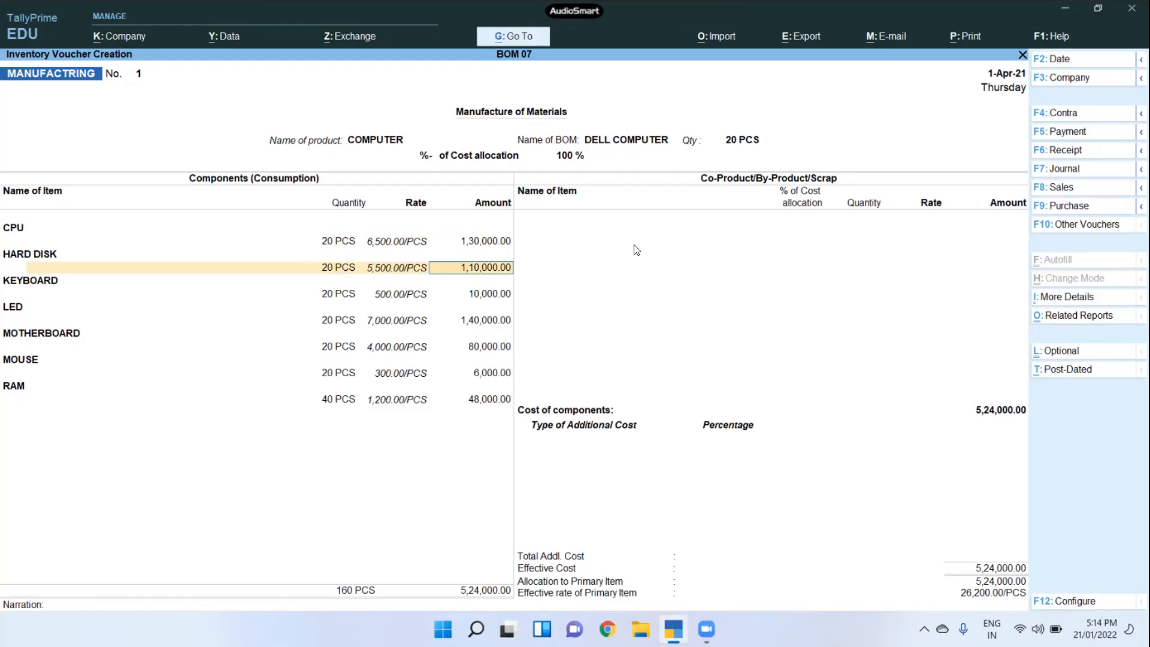
{"action": "key", "text": "Return"}
{"action": "key", "text": "Return"}
{"action": "key", "text": "Return"}
{"action": "key", "text": "Return"}
{"action": "key", "text": "Return"}
{"action": "key", "text": "Return"}
{"action": "key", "text": "Return"}
{"action": "key", "text": "Return"}
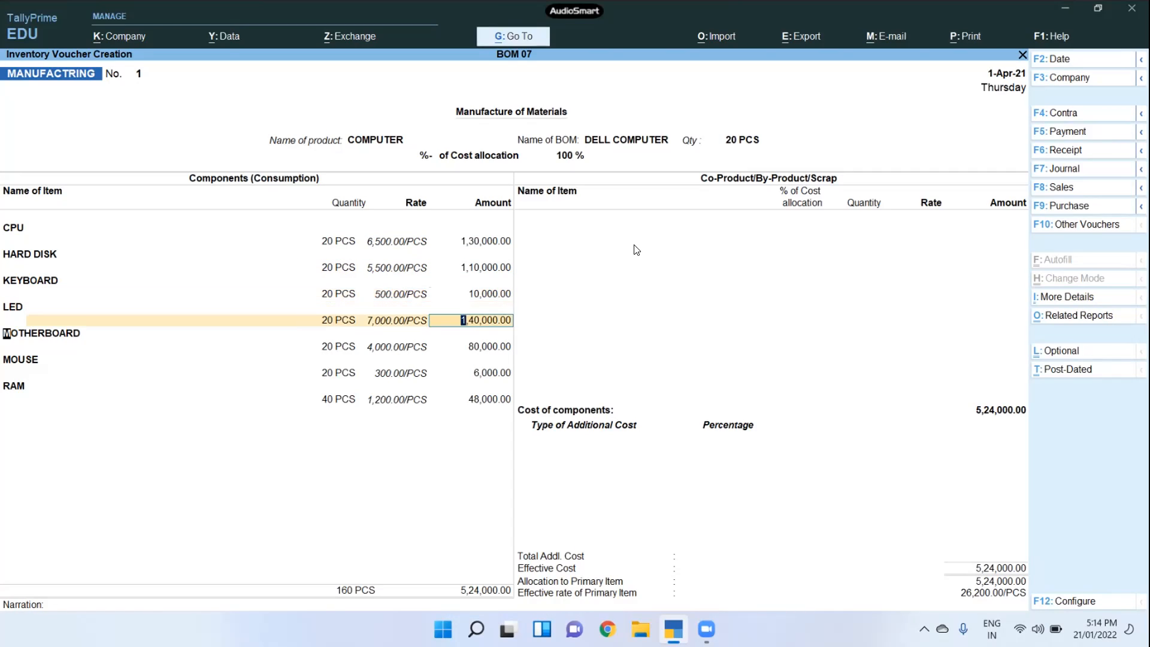
{"action": "key", "text": "Return"}
{"action": "key", "text": "Return"}
{"action": "key", "text": "Return"}
{"action": "key", "text": "Return"}
{"action": "key", "text": "Return"}
{"action": "key", "text": "Return"}
{"action": "key", "text": "Return"}
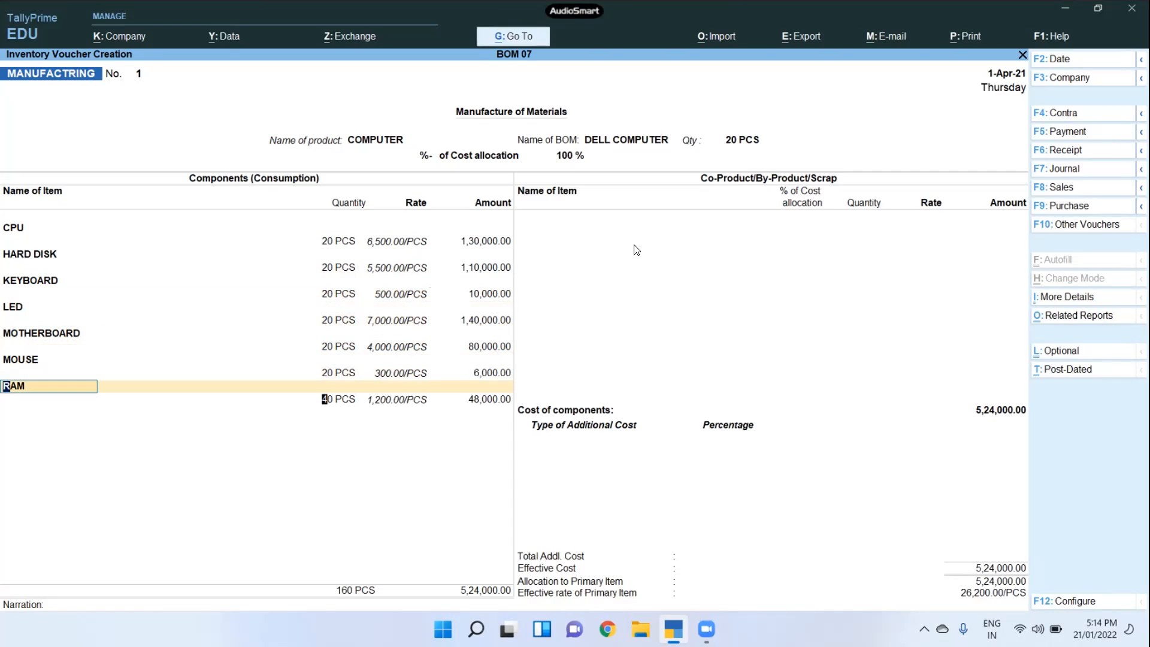
{"action": "key", "text": "Return"}
{"action": "key", "text": "Return"}
{"action": "key", "text": "Return"}
{"action": "key", "text": "Return"}
{"action": "key", "text": "Return"}
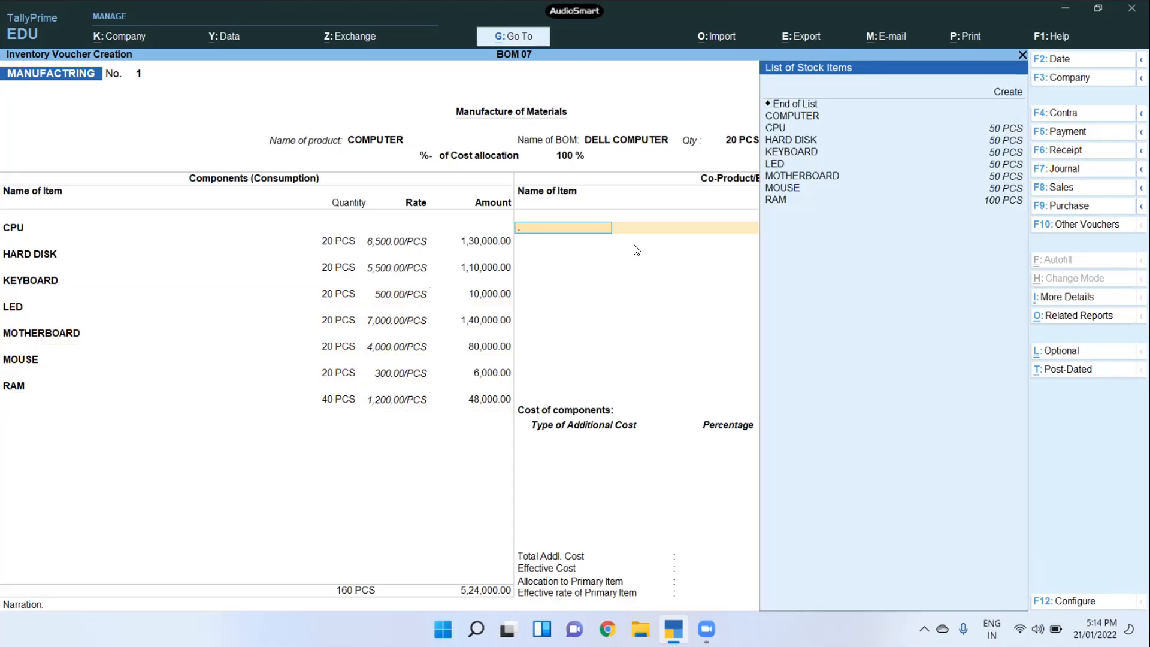
{"action": "key", "text": "Return"}
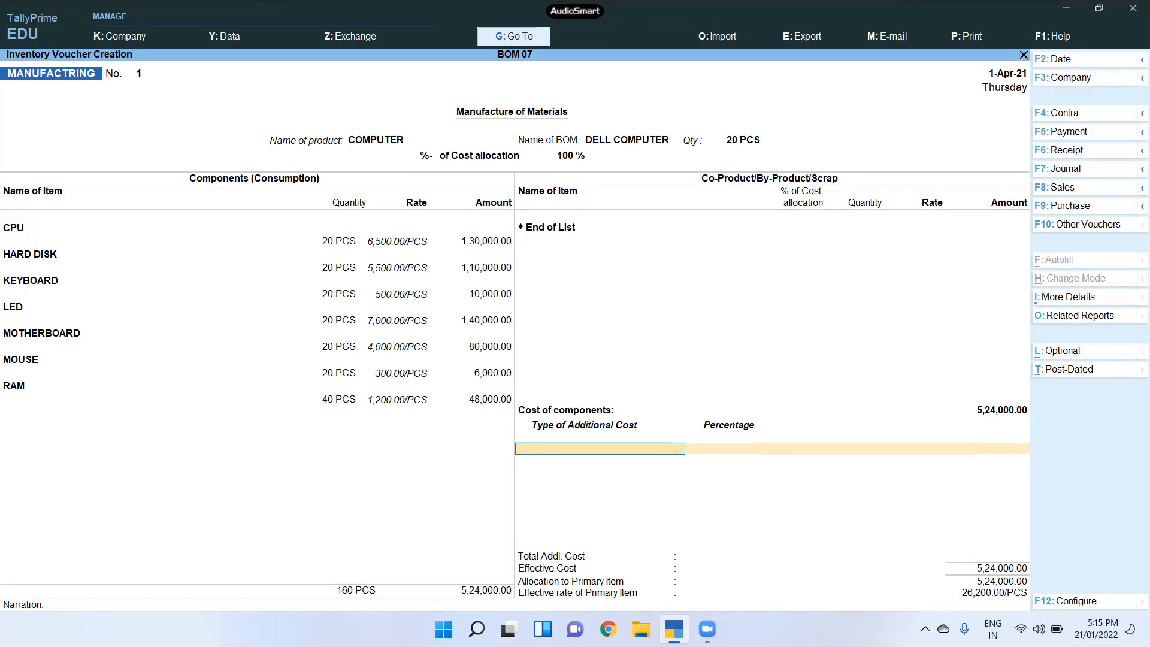
Start a new ledger named INSTALLATION CHARGES from the additional cost field, leaving its alias blank
{"action": "key", "text": "super+plus"}
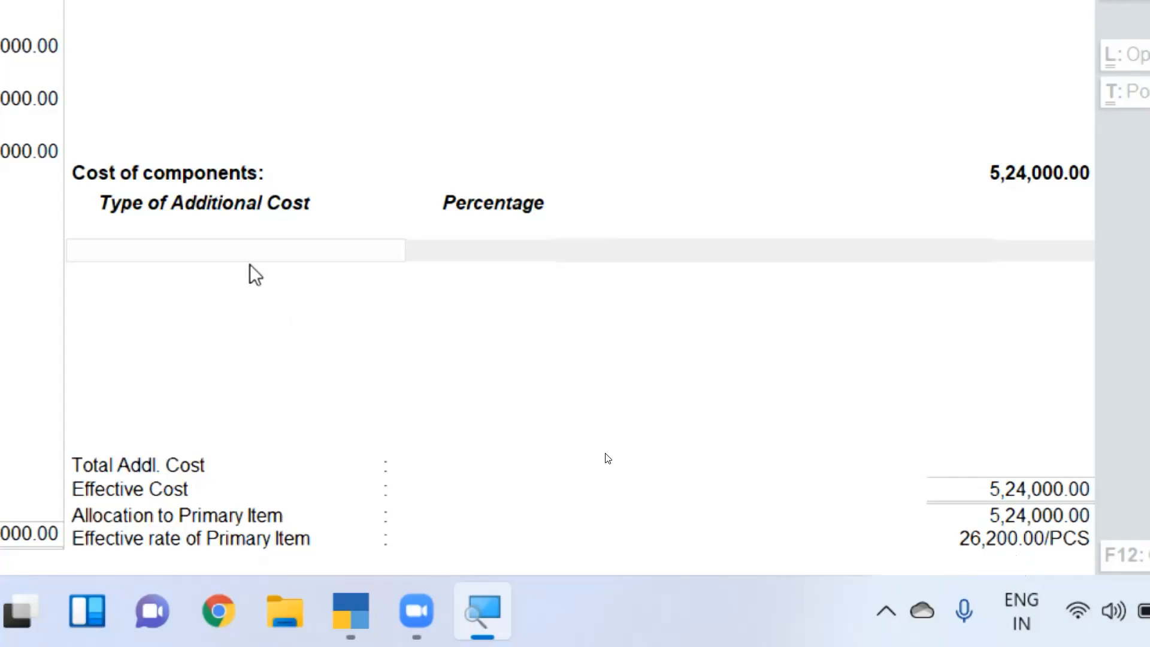
{"action": "left_click", "coordinate": [232, 247]}
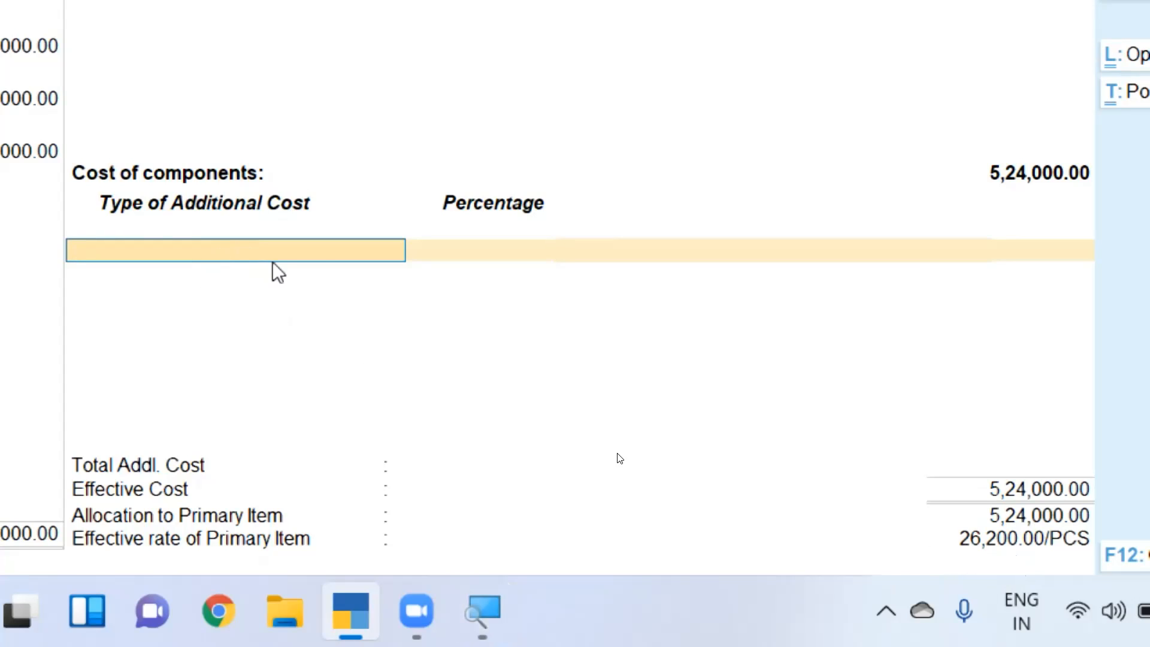
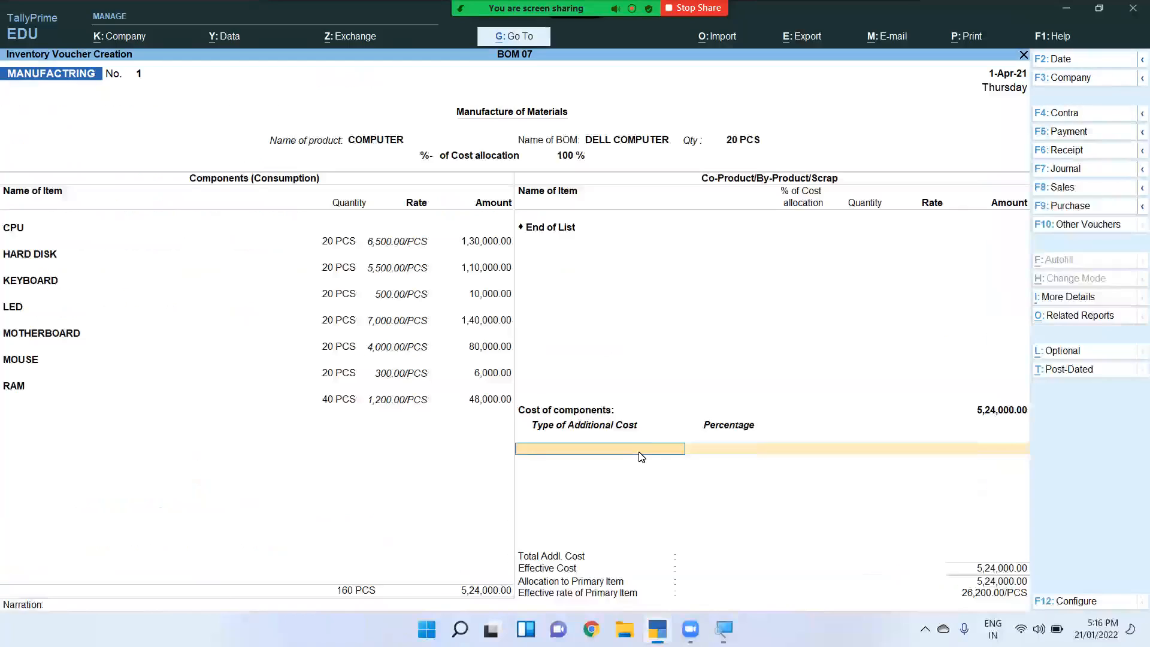
{"action": "key", "text": "alt+c"}
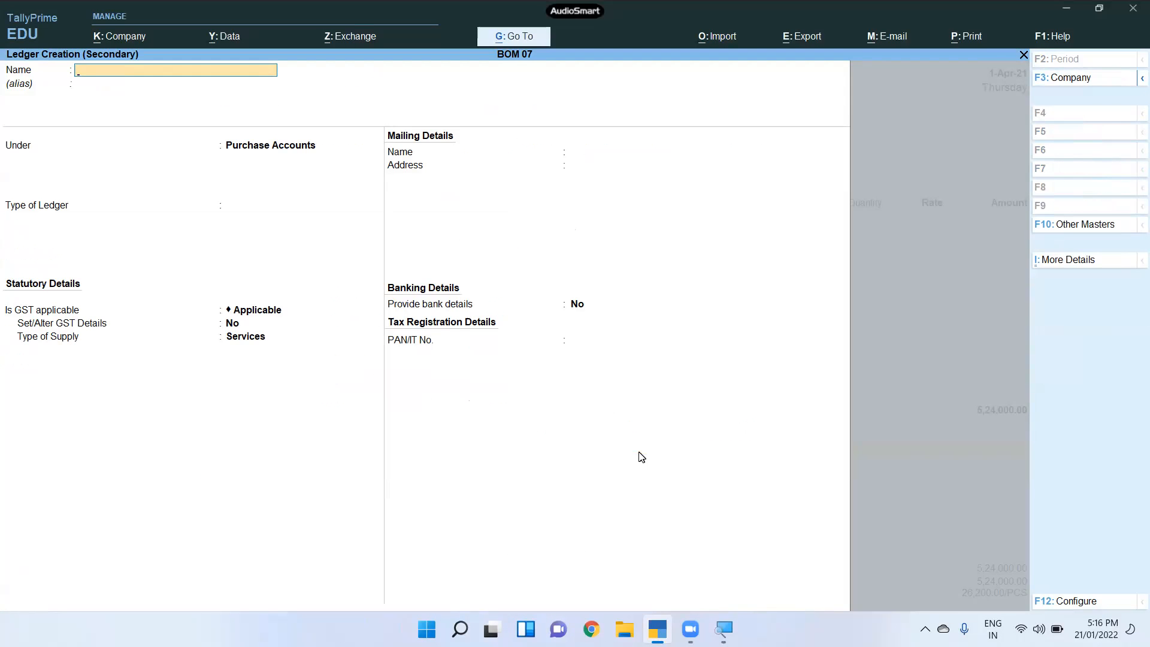
{"action": "type", "text": "INSTALLATION CHARGES"}
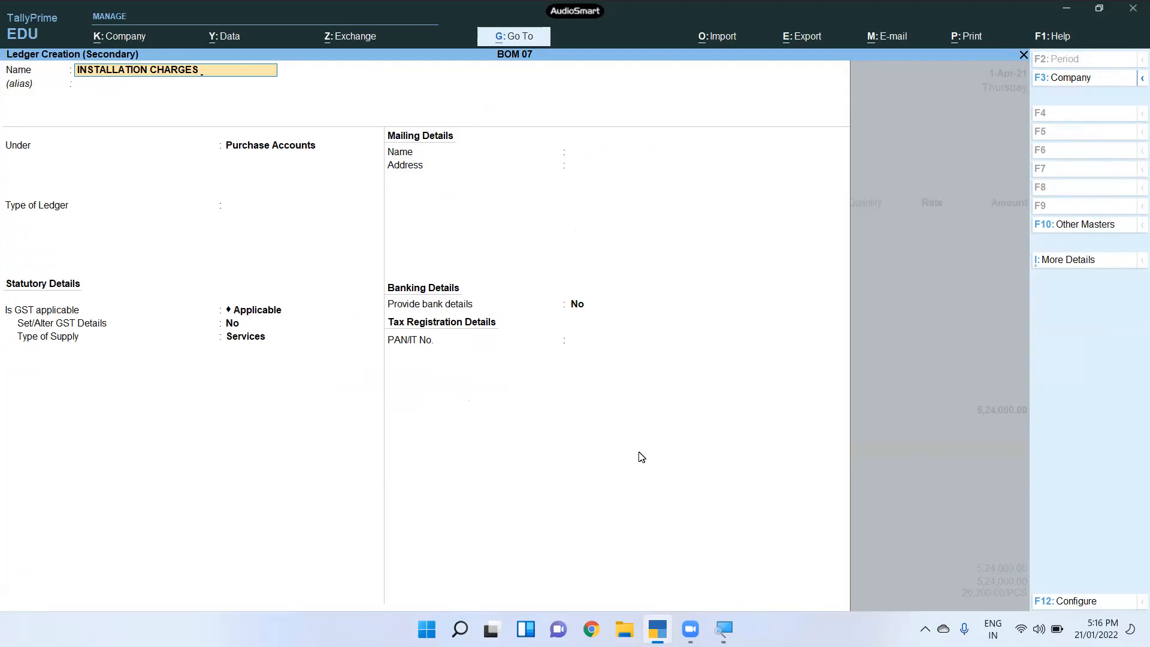
{"action": "key", "text": "Return"}
{"action": "key", "text": "Return"}
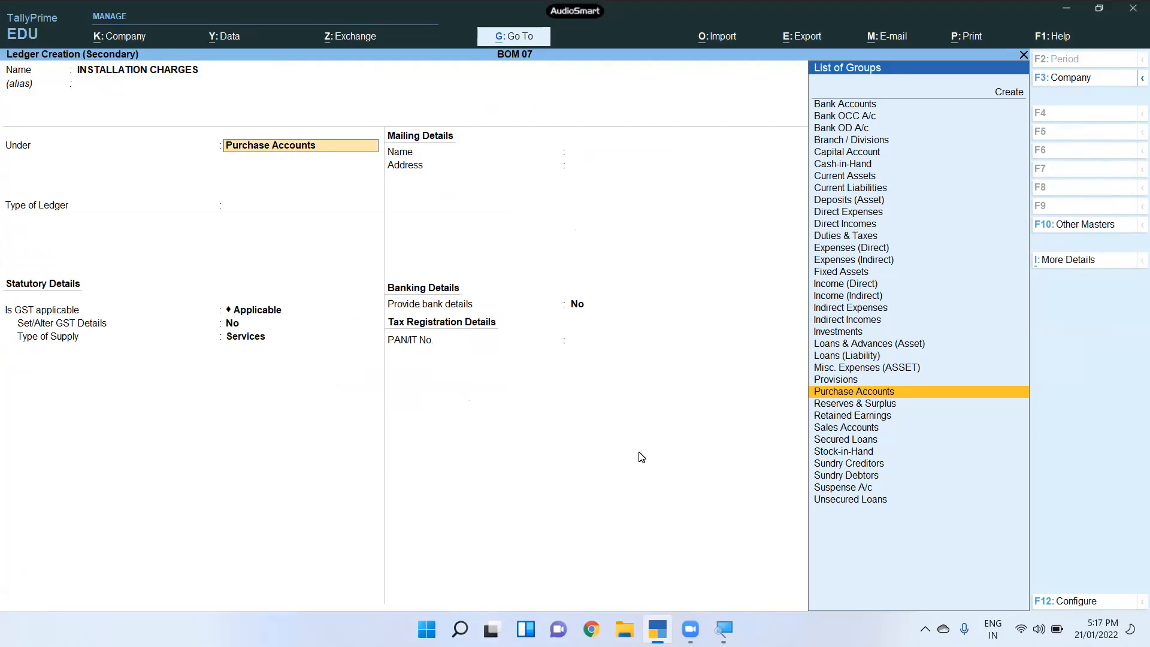
Place the INSTALLATION CHARGES ledger under Direct Expenses, keep the default GST settings and save it
{"action": "type", "text": "D"}
{"action": "key", "text": "Down"}
{"action": "key", "text": "Down"}
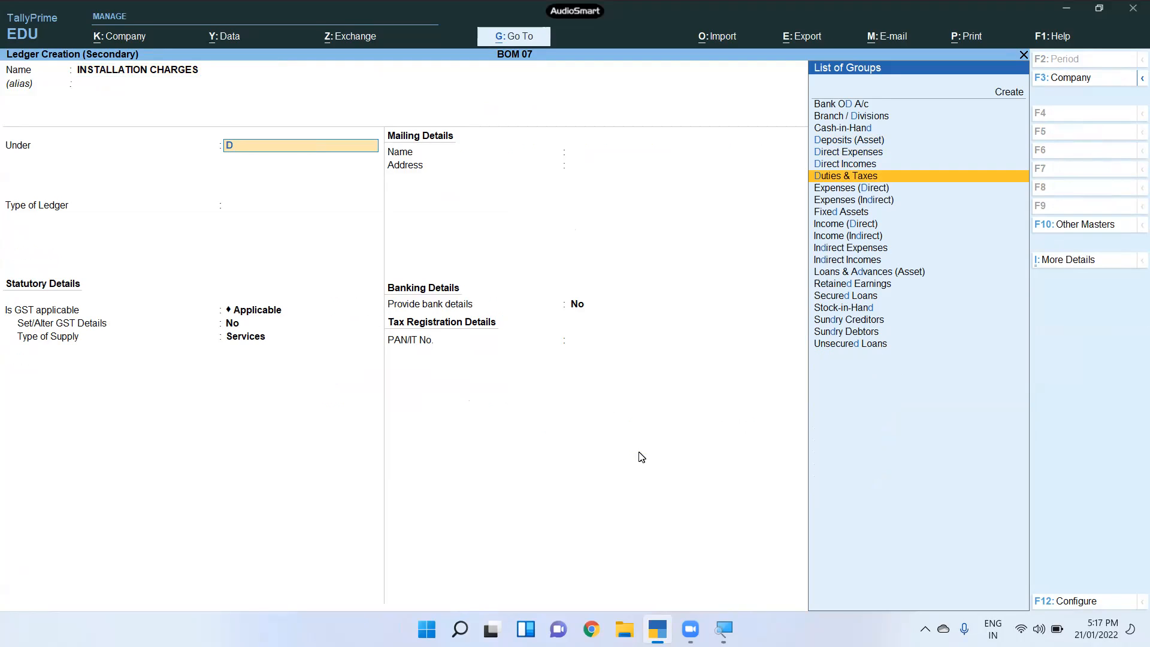
{"action": "key", "text": "Up"}
{"action": "key", "text": "Up"}
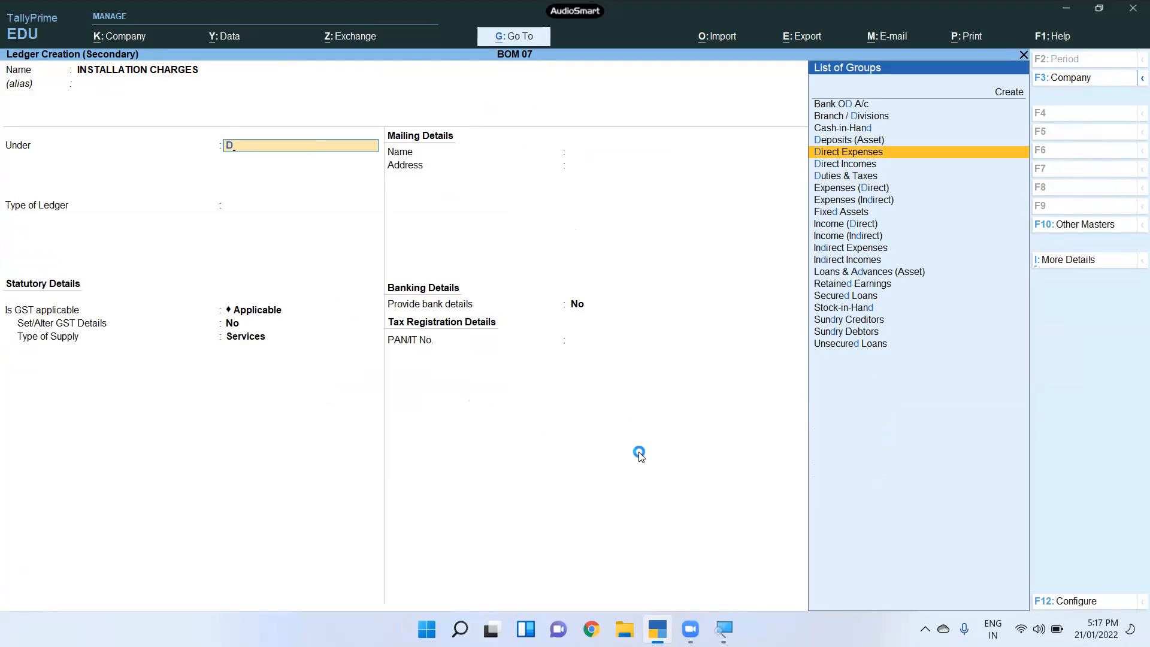
{"action": "key", "text": "Return"}
{"action": "key", "text": "Return"}
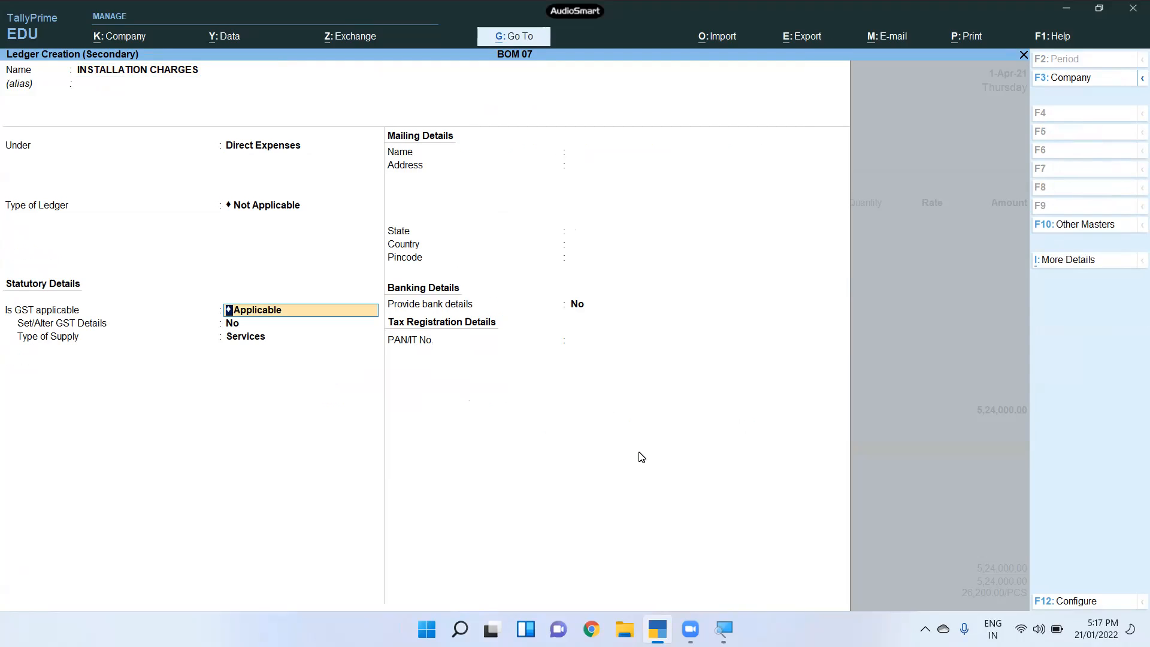
{"action": "key", "text": "Return"}
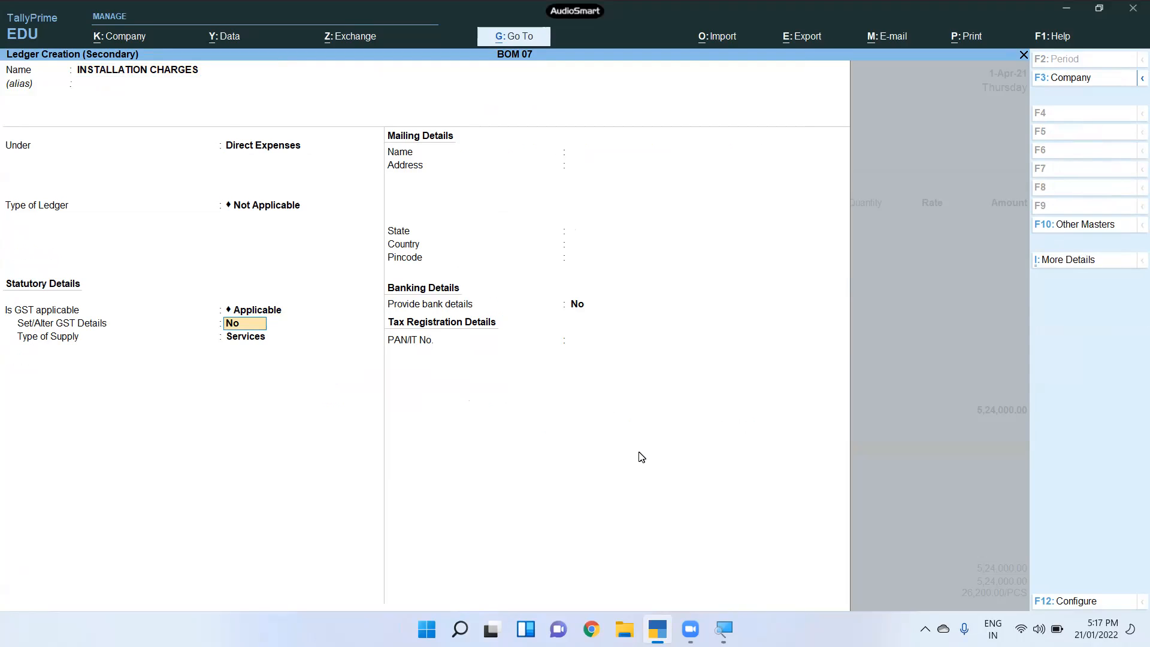
{"action": "key", "text": "ctrl"}
{"action": "key", "text": "ctrl+a"}
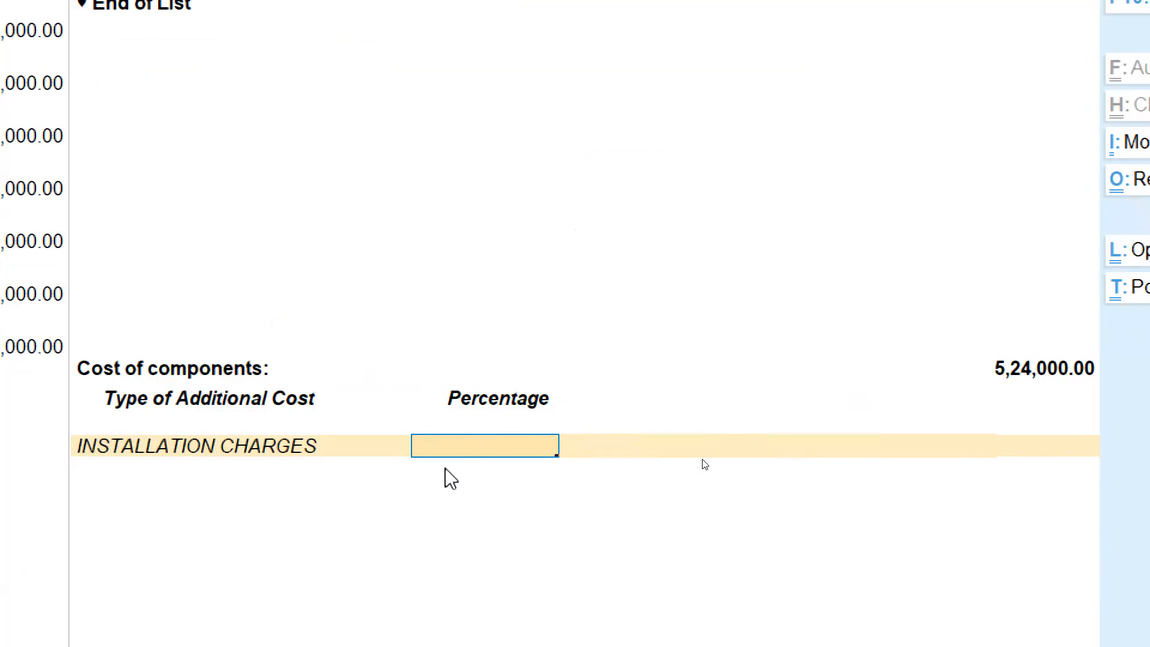
Try charging INSTALLATION CHARGES as 10% of the component cost
{"action": "key", "text": "Return"}
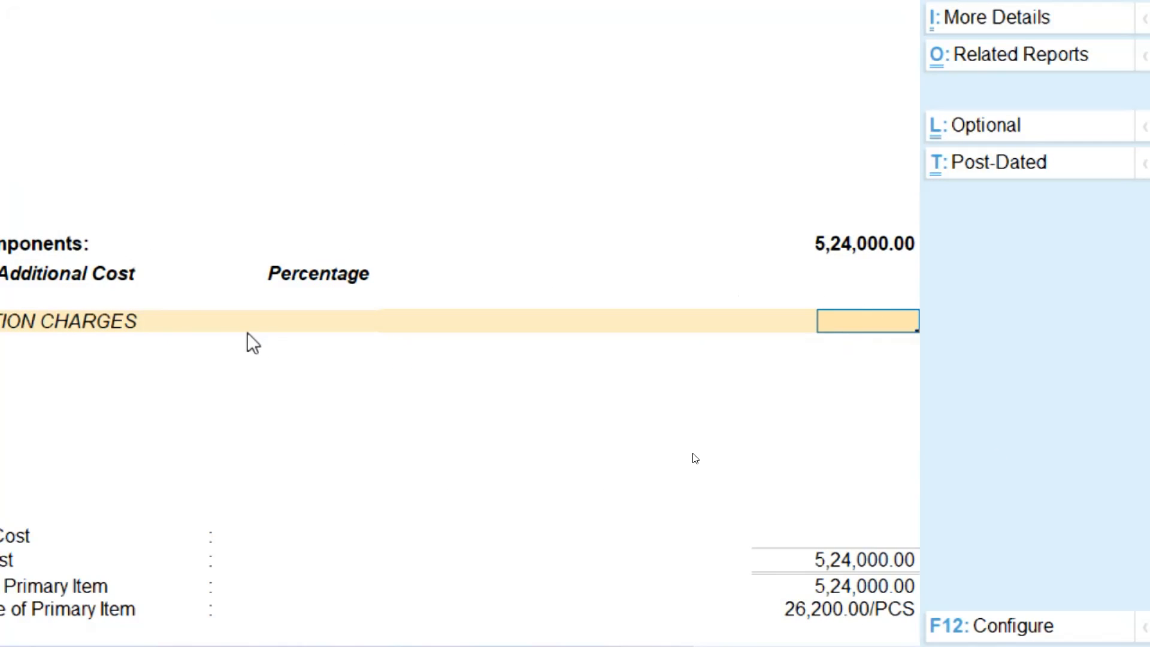
{"action": "left_click", "coordinate": [311, 337]}
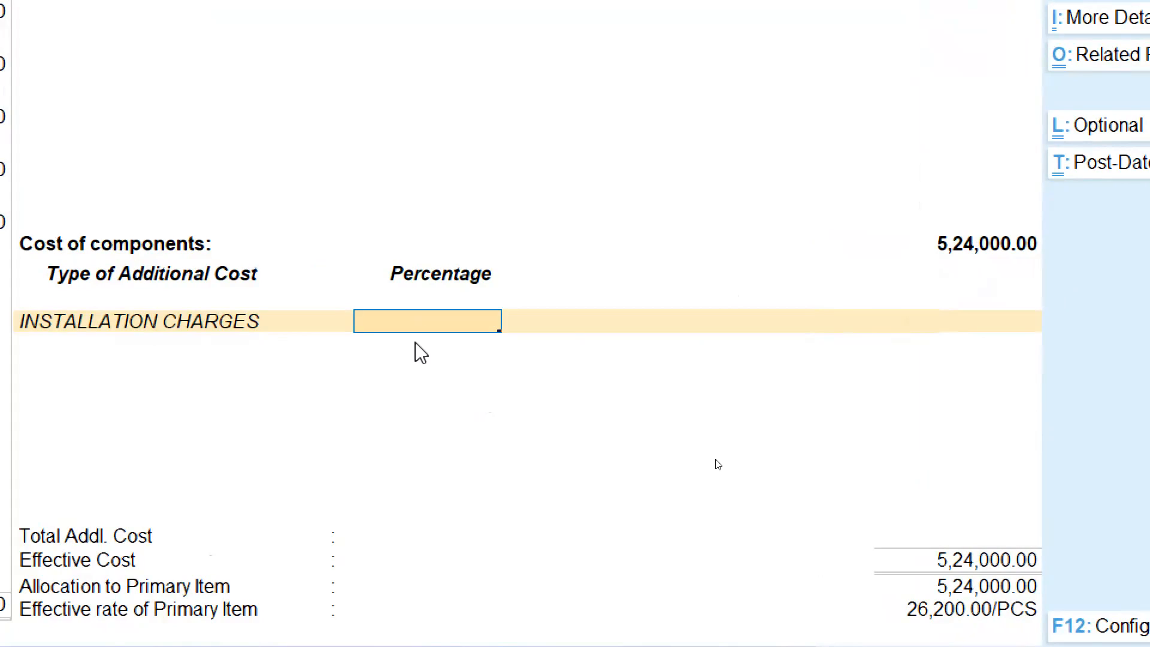
{"action": "type", "text": "10"}
{"action": "key", "text": "Return"}
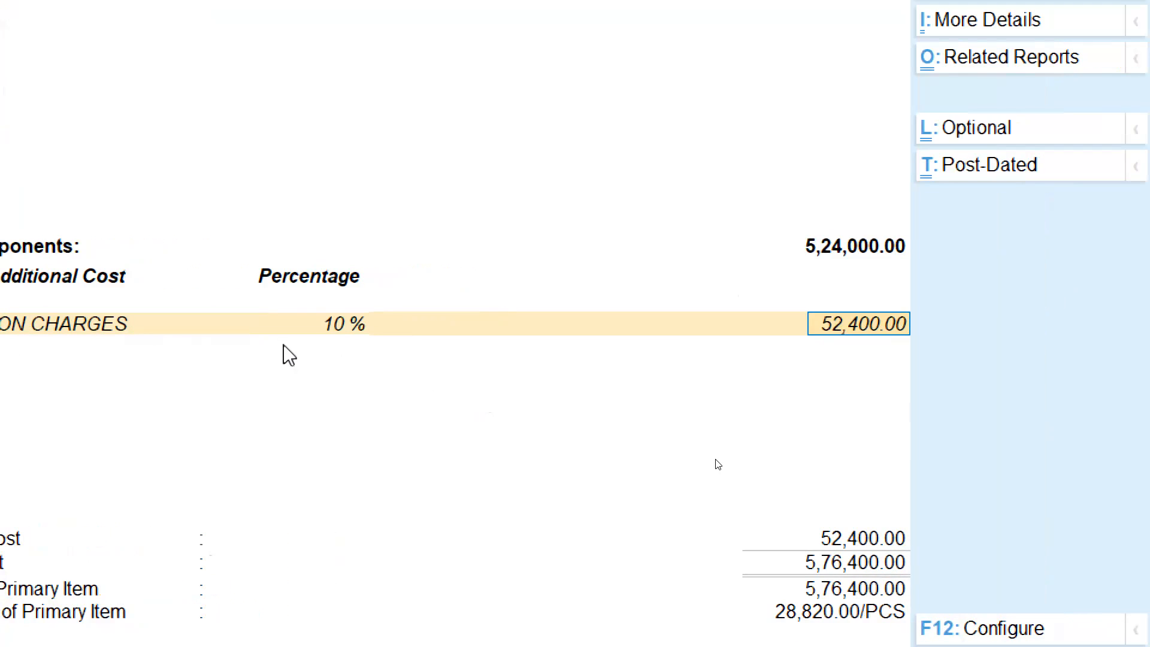
Clear the INSTALLATION CHARGES percentage and set its amount to 12,000
{"action": "key", "text": "BackSpace"}
{"action": "type", "text": "0"}
{"action": "key", "text": "Return"}
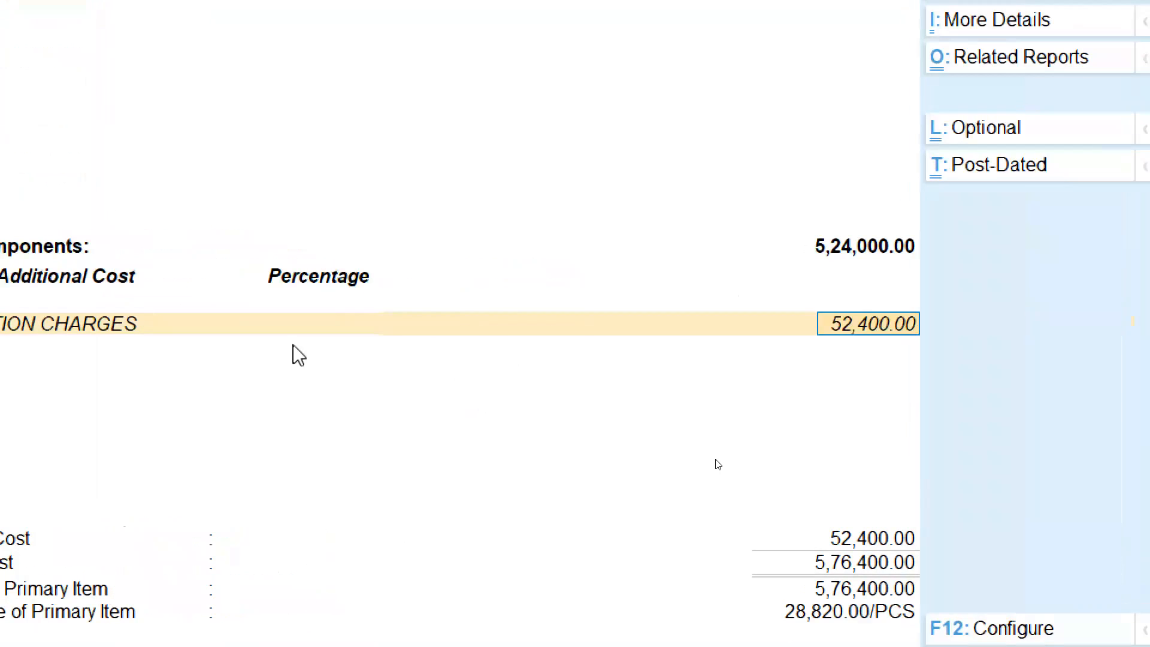
{"action": "type", "text": "12000"}
{"action": "key", "text": "Return"}
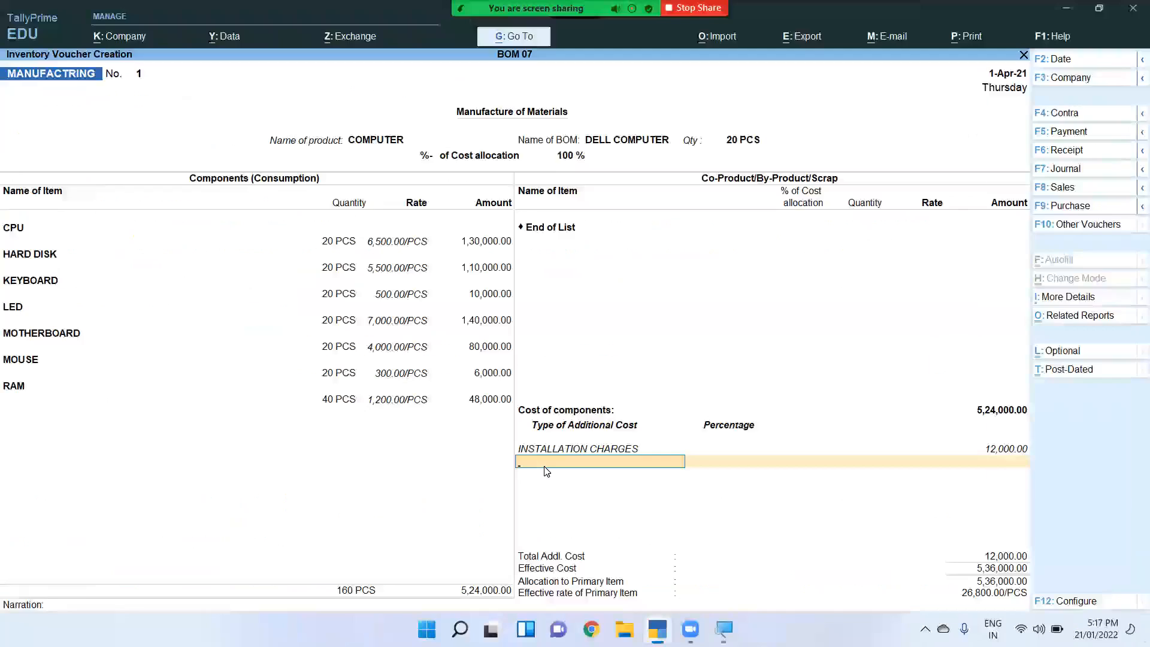
Create a second additional cost ledger named ELECT under Direct Expenses and save it
{"action": "key", "text": "alt+c"}
{"action": "type", "text": "ELECT"}
{"action": "key", "text": "Return"}
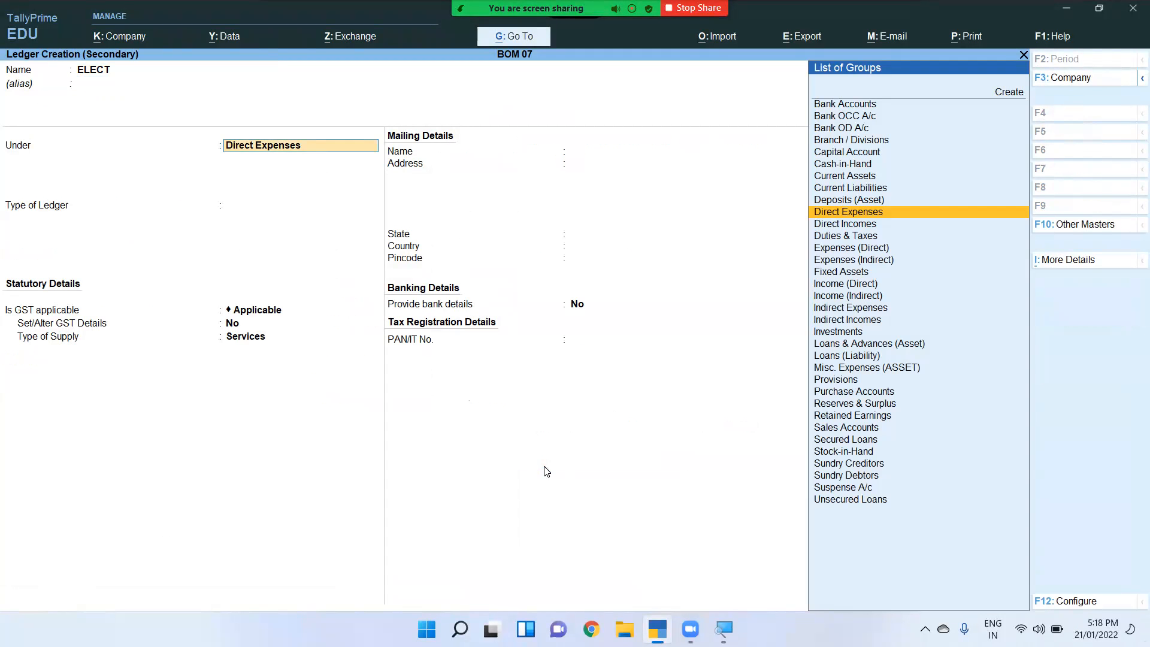
{"action": "key", "text": "Return"}
{"action": "key", "text": "ctrl+a"}
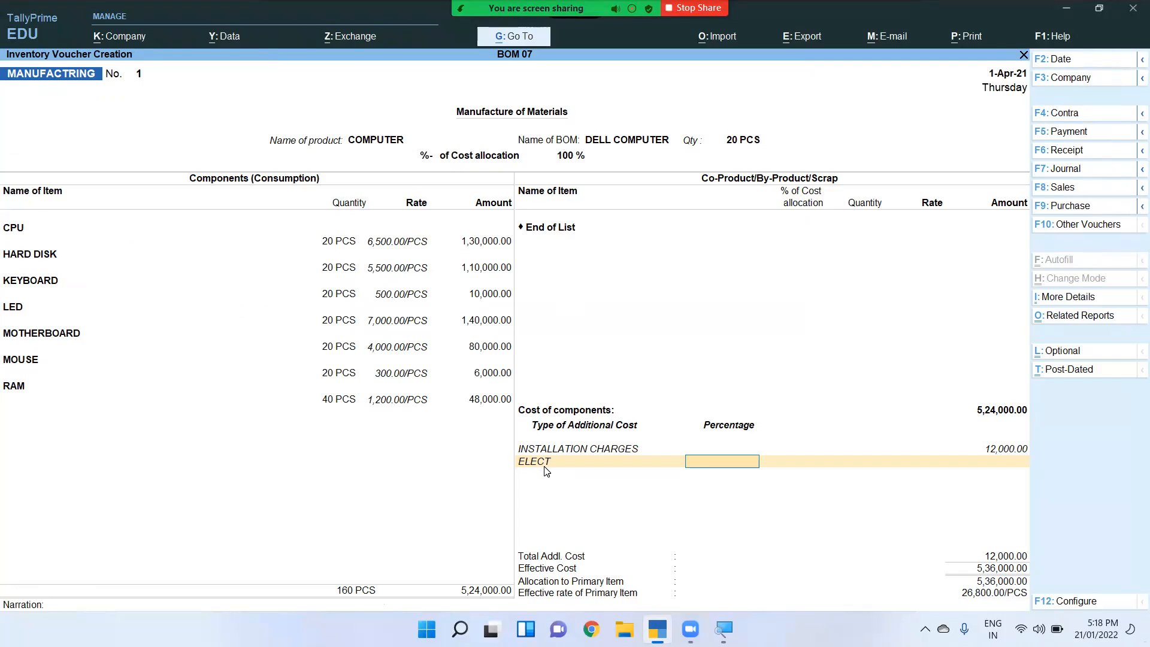
Set the ELECT additional cost to an amount of 5,000 without a percentage
{"action": "key", "text": "Return"}
{"action": "type", "text": "5000"}
{"action": "key", "text": "Return"}
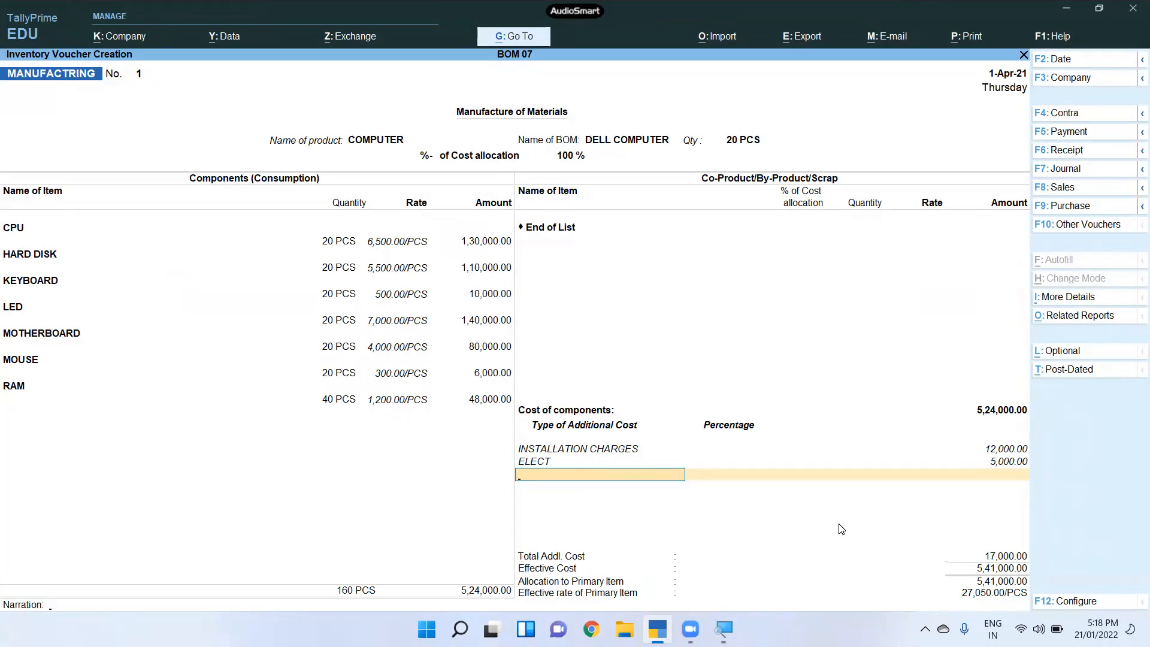
Save the manufacturing voucher without more additional costs or a narration, and return to the Gateway of Tally
{"action": "key", "text": "Return"}
{"action": "key", "text": "Return"}
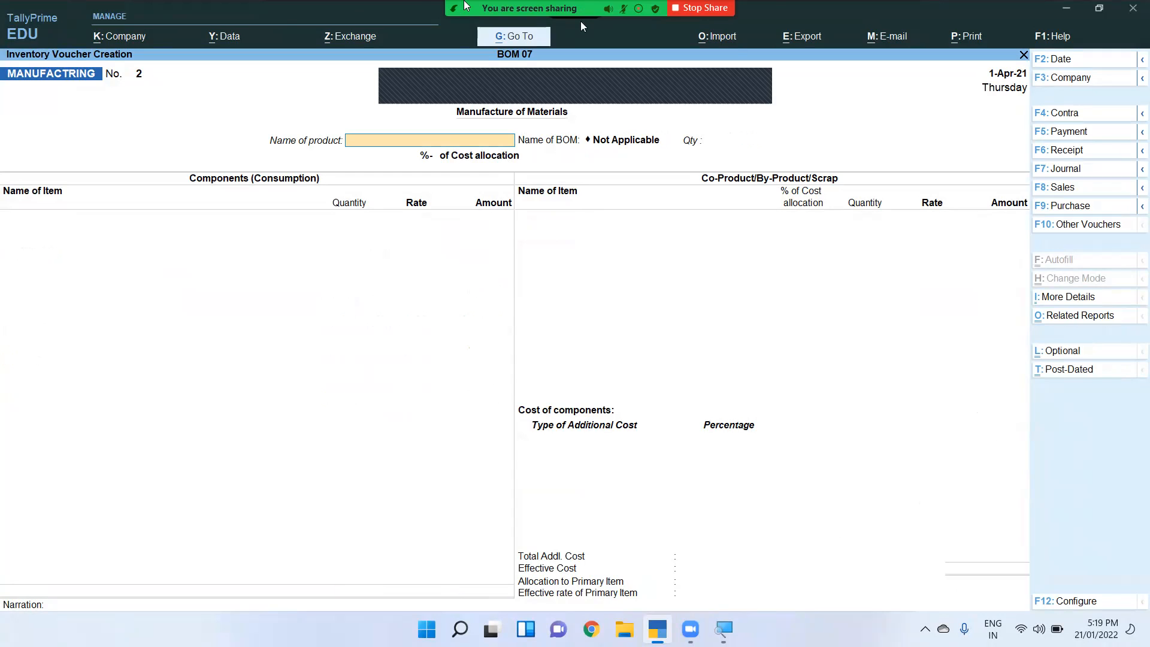
{"action": "mouse_move", "coordinate": [471, 37]}
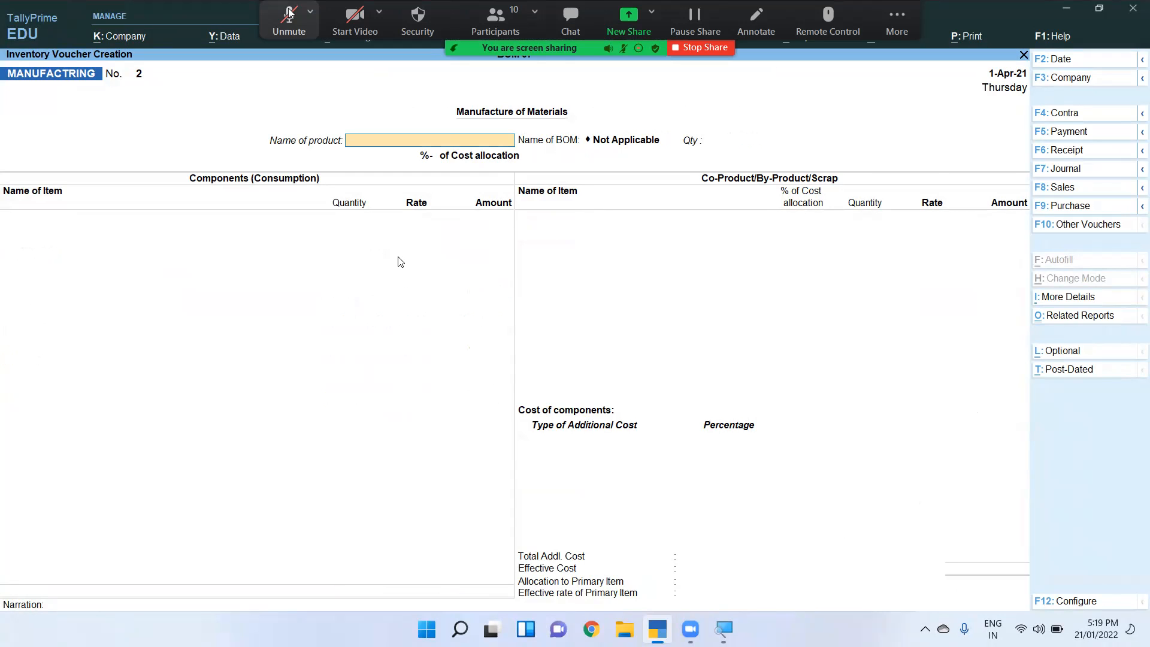
{"action": "key", "text": "Escape"}
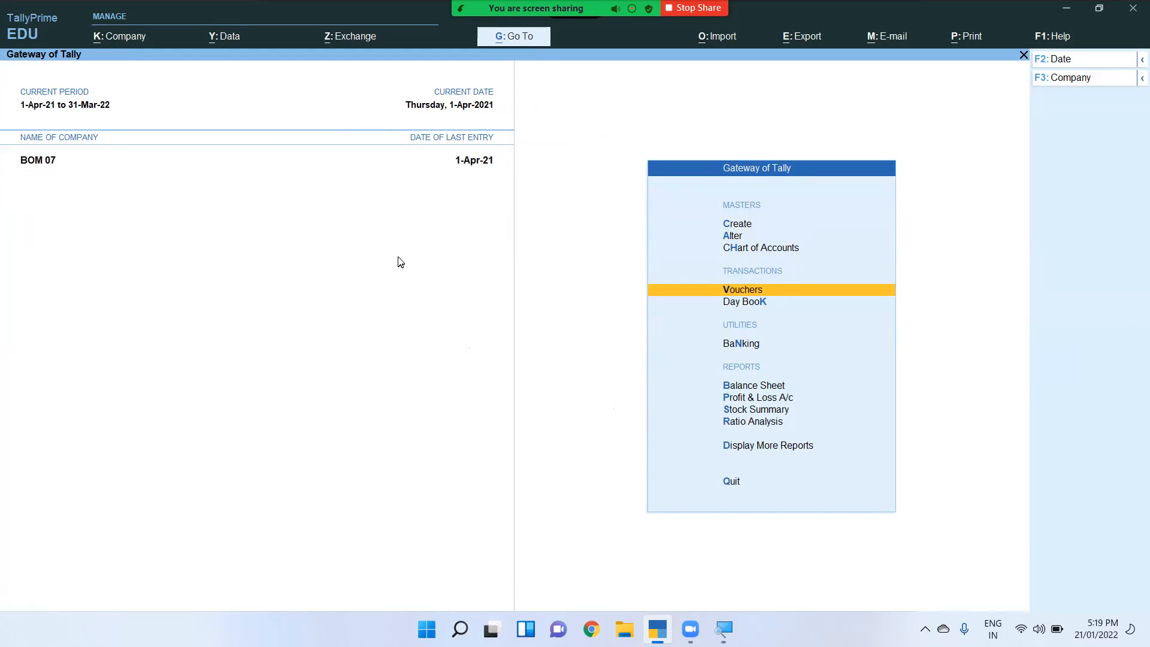
Start a sales voucher with Cash as the party, accepting the dispatch and party details without entries
{"action": "key", "text": "Return"}
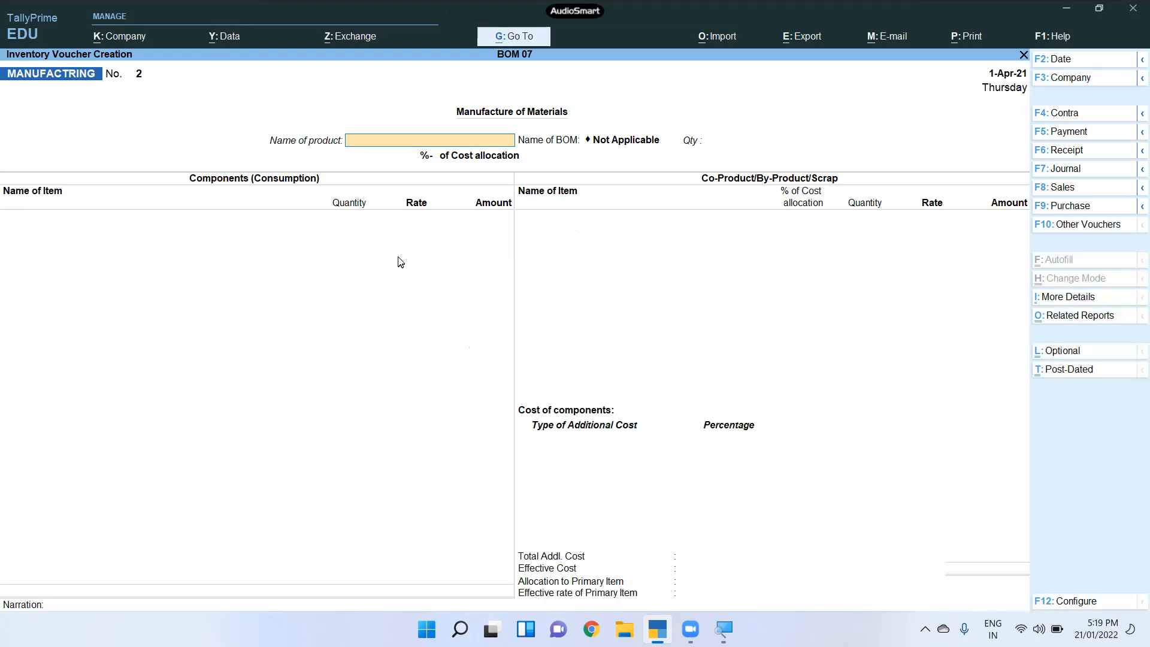
{"action": "key", "text": "F8"}
{"action": "key", "text": "Return"}
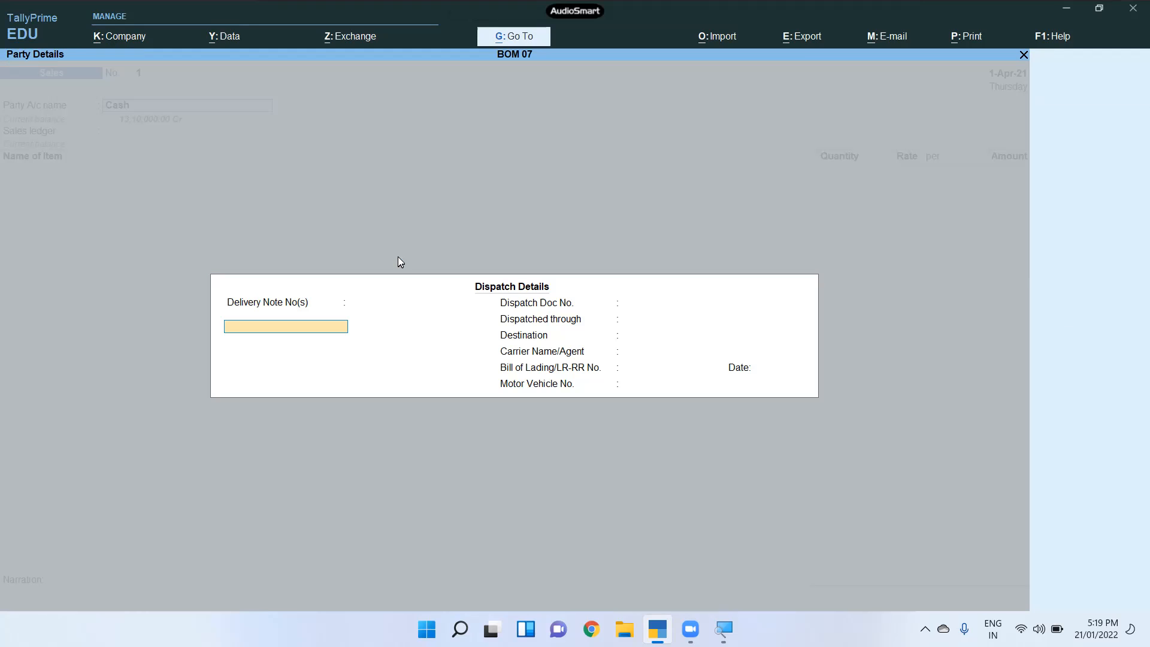
{"action": "key", "text": "ctrl+a"}
{"action": "key", "text": "ctrl+a"}
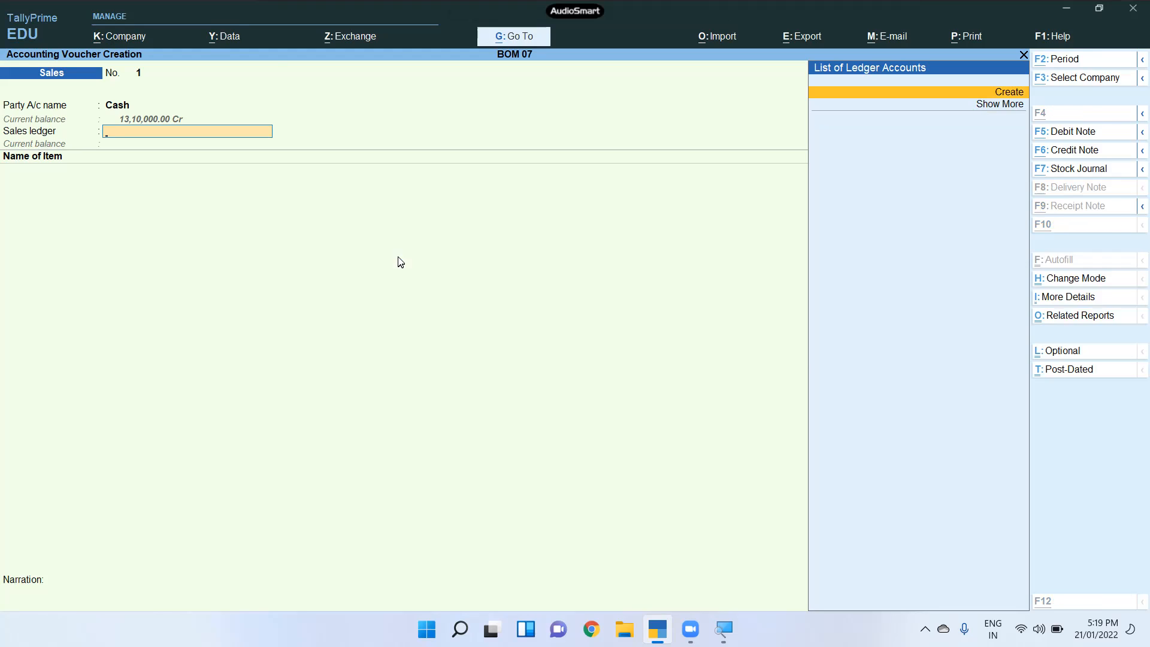
Create a sales ledger named Sales under Sales Accounts for the voucher and save it
{"action": "key", "text": "alt+c"}
{"action": "type", "text": "Sales"}
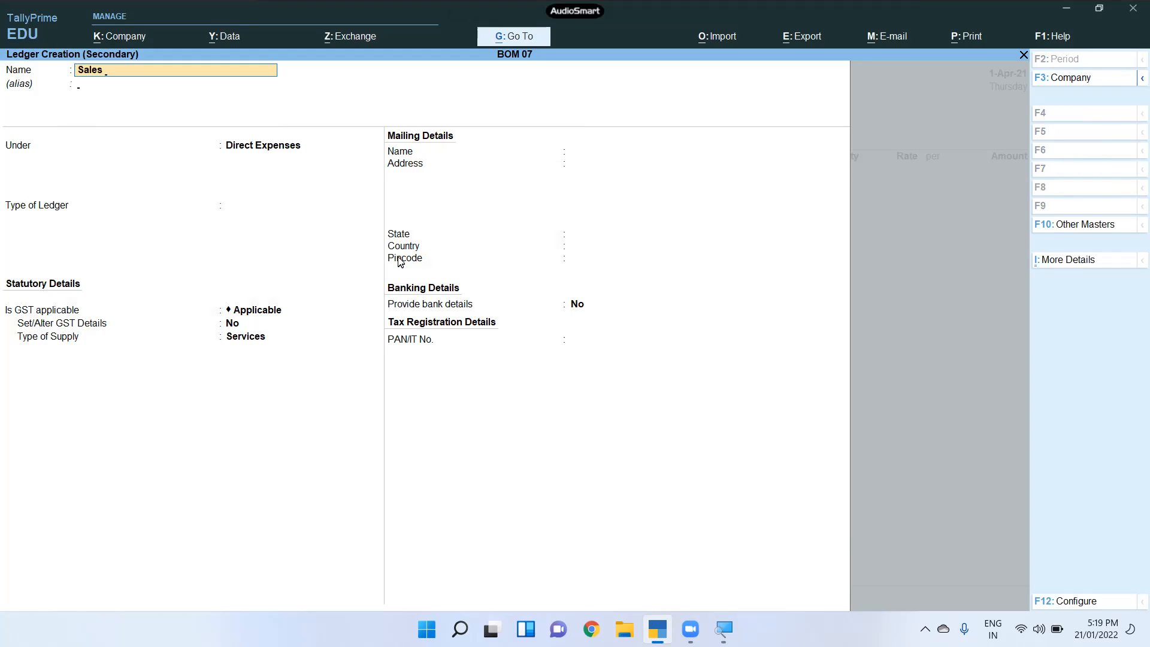
{"action": "key", "text": "Return"}
{"action": "key", "text": "Return"}
{"action": "type", "text": "sa"}
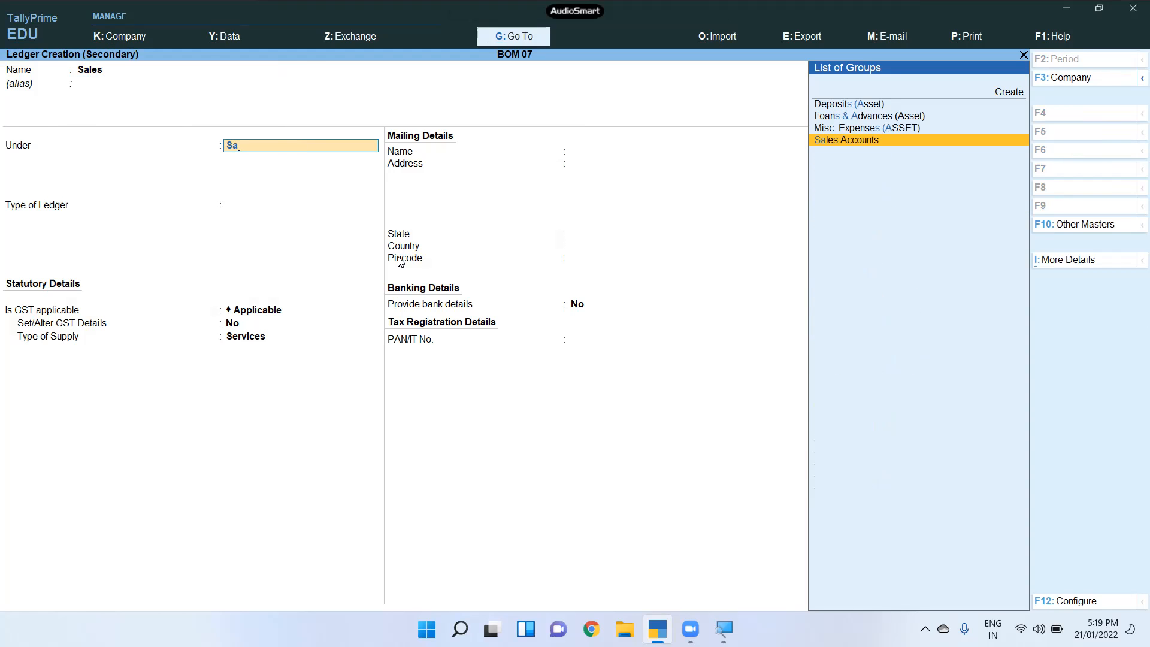
{"action": "key", "text": "Return"}
{"action": "key", "text": "ctrl+a"}
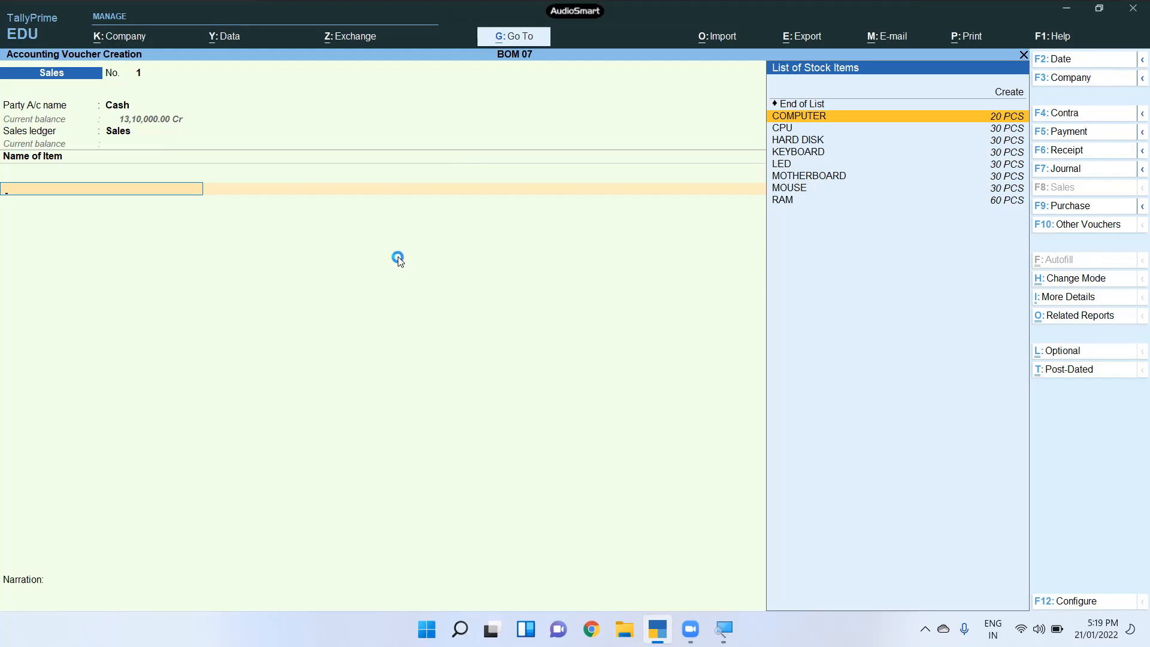
Add the COMPUTER item to the sales voucher with a quantity of 20 PCS at a rate of 32,000
{"action": "key", "text": "Return"}
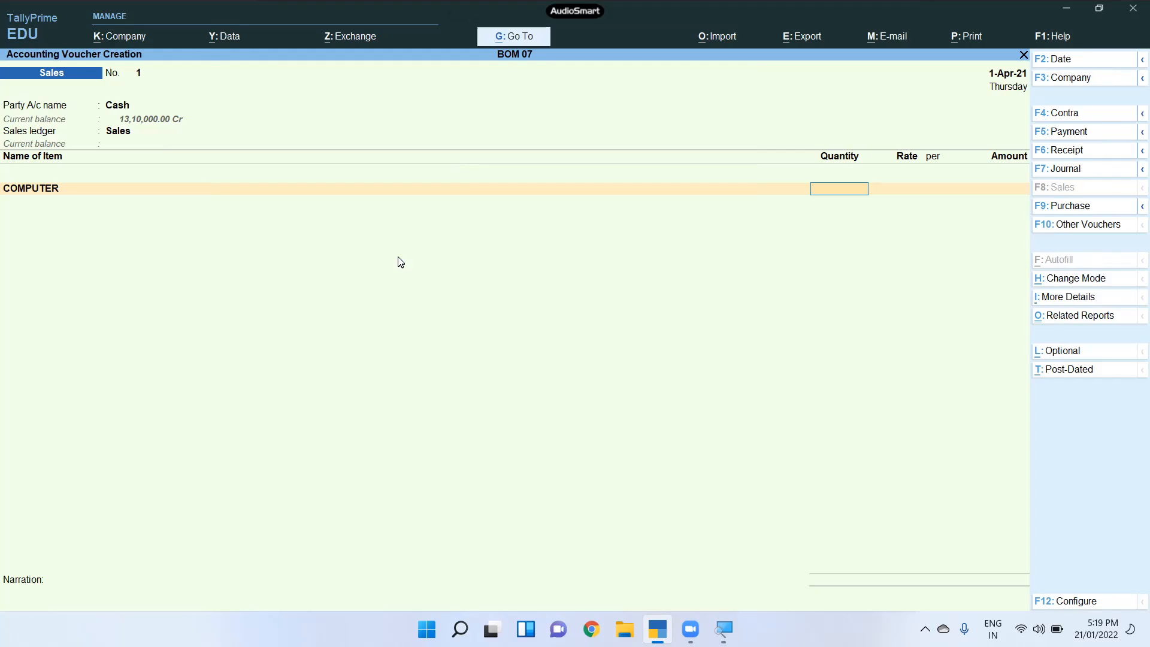
{"action": "type", "text": "20"}
{"action": "key", "text": "Return"}
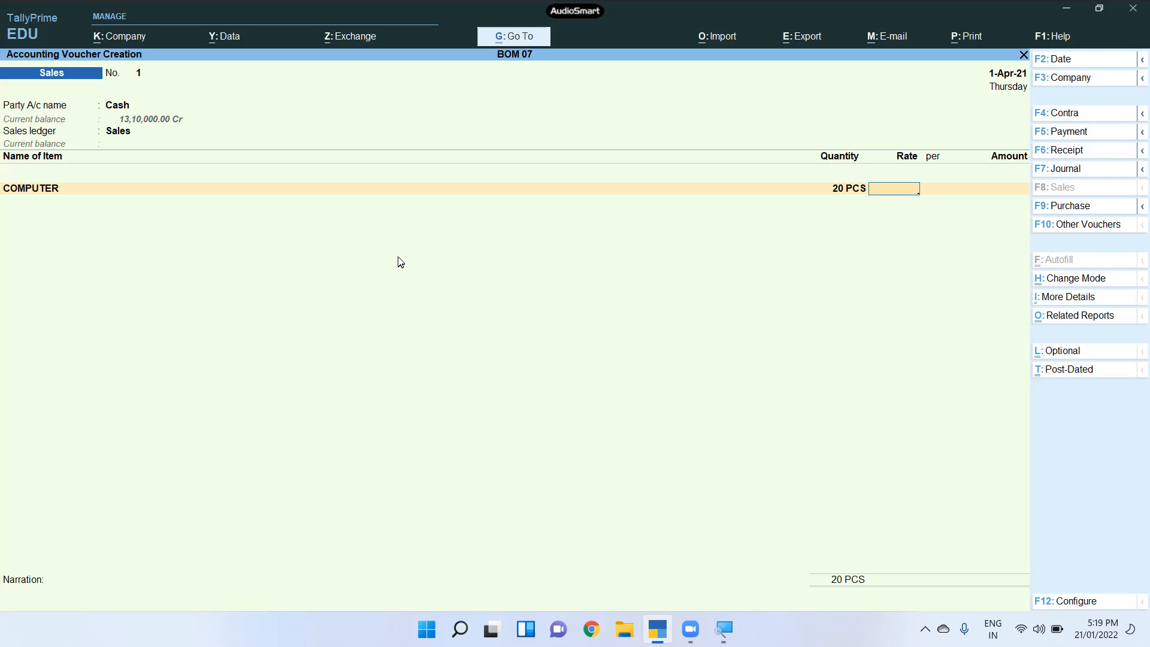
{"action": "type", "text": "32000"}
{"action": "key", "text": "Return"}
{"action": "key", "text": "Return"}
{"action": "key", "text": "Return"}
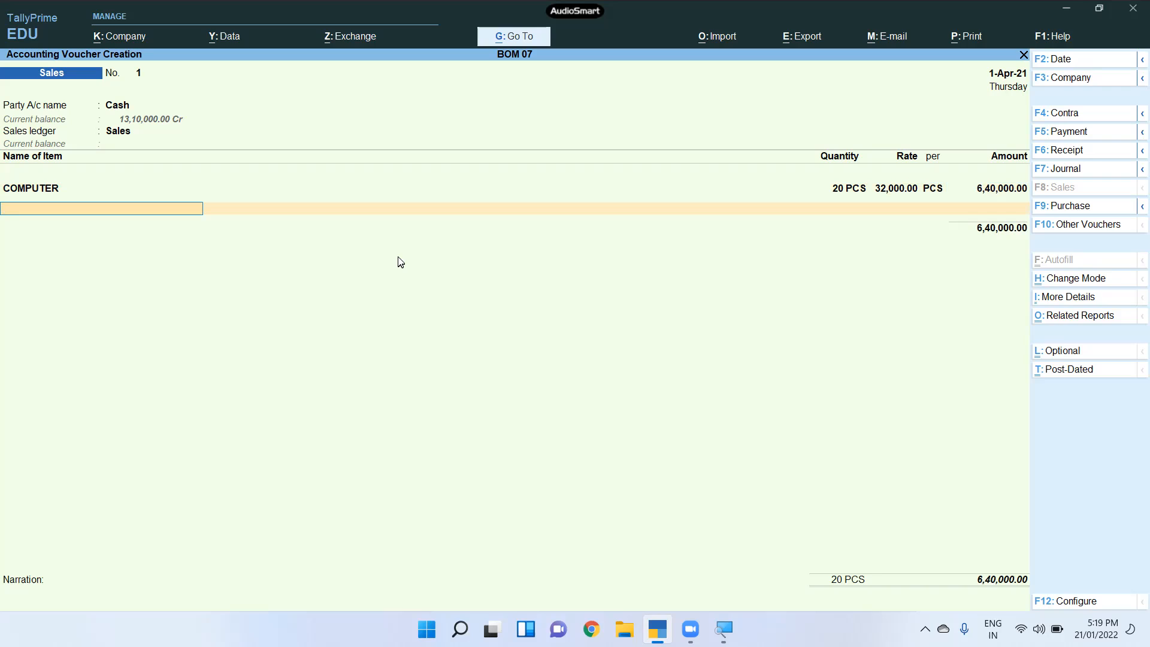
Save the sales voucher without more items or a narration, and return to the Gateway of Tally
{"action": "key", "text": "Return"}
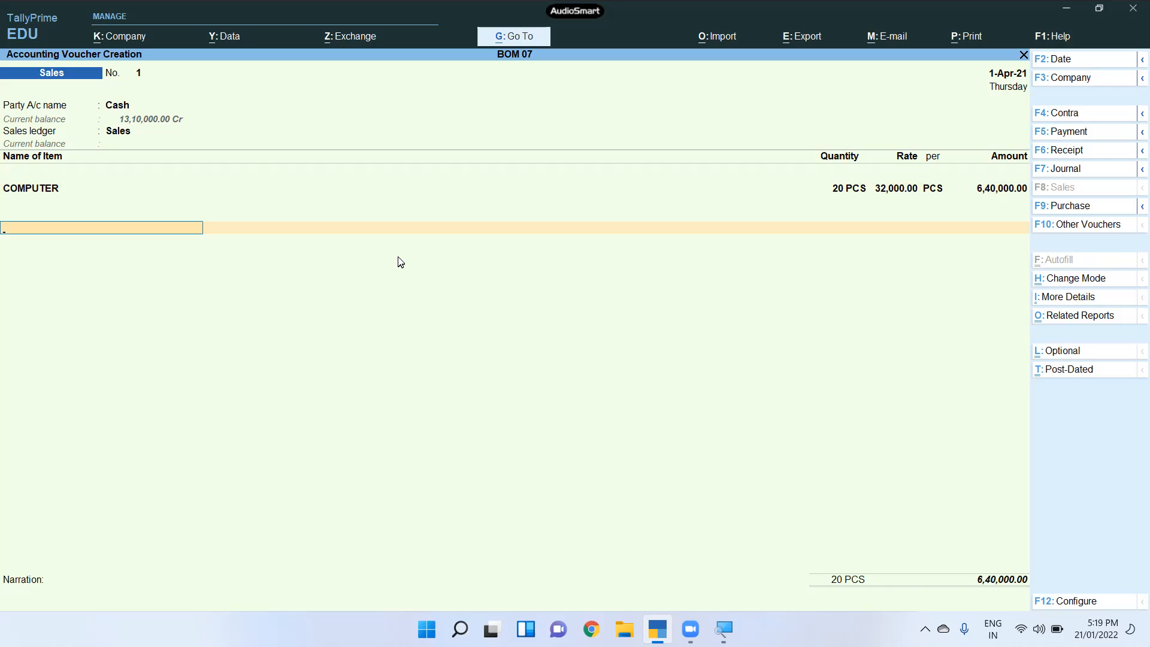
{"action": "key", "text": "Return"}
{"action": "key", "text": "Return"}
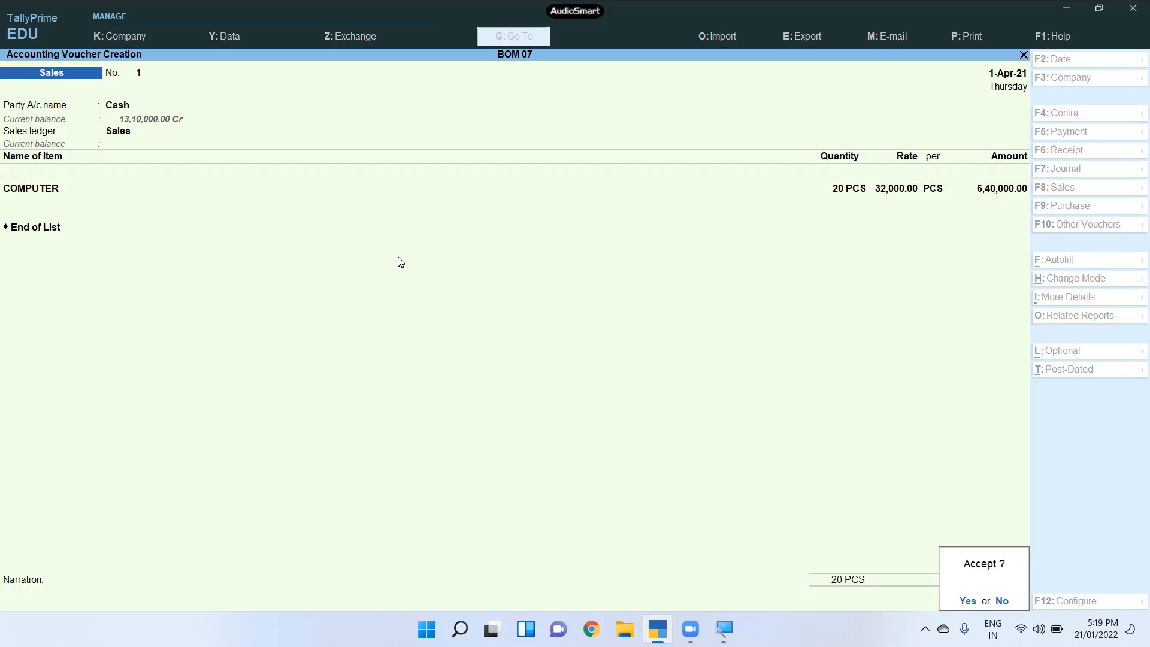
{"action": "key", "text": "Return"}
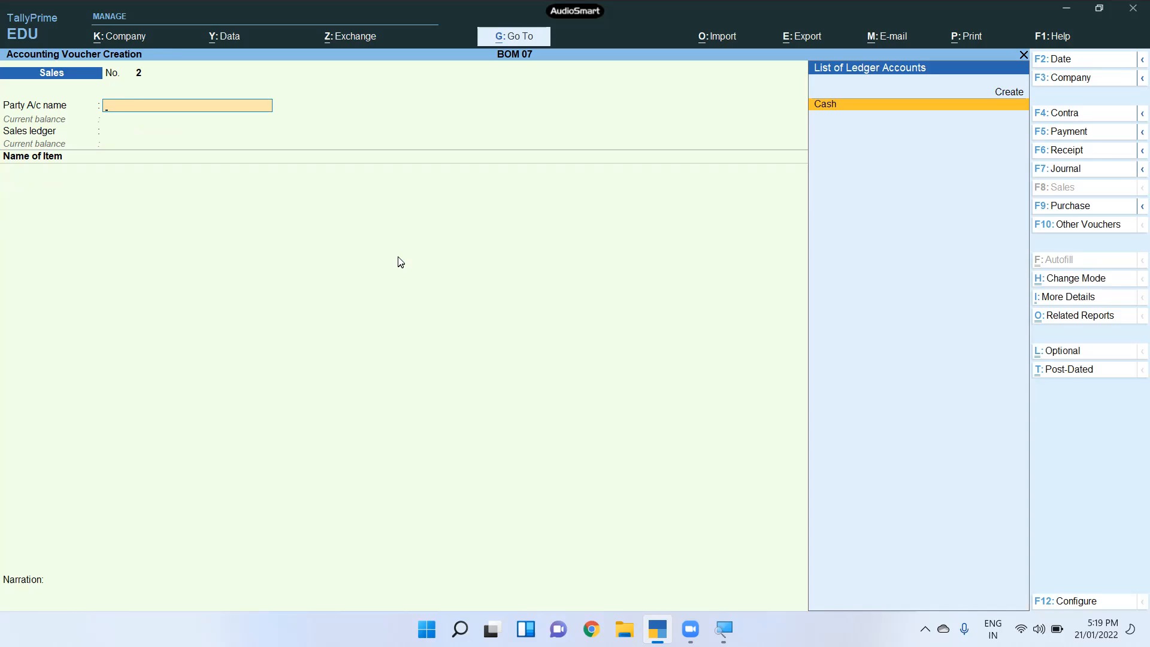
{"action": "key", "text": "Escape"}
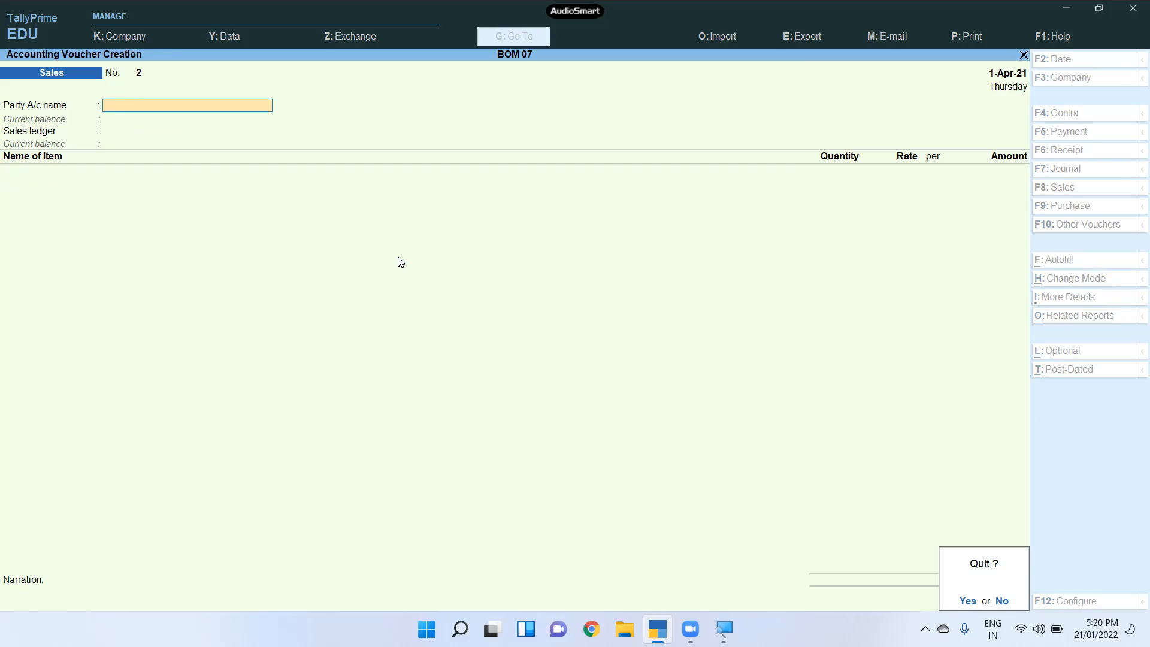
{"action": "key", "text": "Return"}
Examine purchase accounts, sales accounts and closing stock in the Profit & Loss A/c, and return to the Gateway of Tally
{"action": "key", "text": "Down"}
{"action": "key", "text": "Down"}
{"action": "key", "text": "Down"}
{"action": "key", "text": "Down"}
{"action": "key", "text": "Up"}
{"action": "key", "text": "Down"}
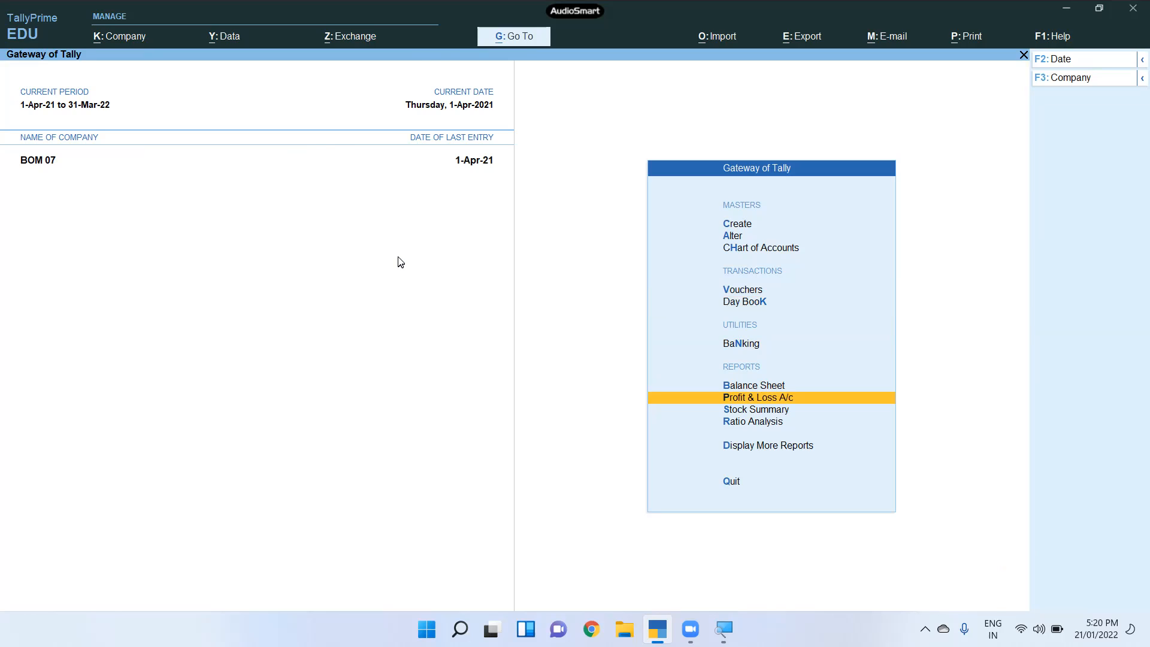
{"action": "key", "text": "Return"}
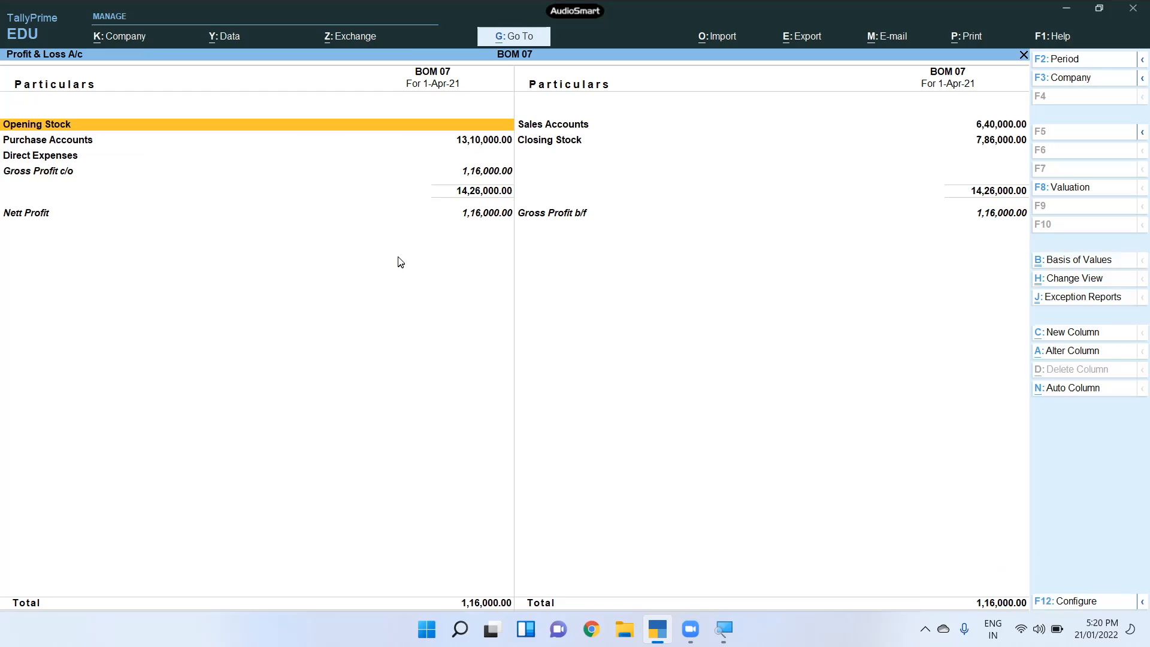
{"action": "left_click", "coordinate": [58, 142]}
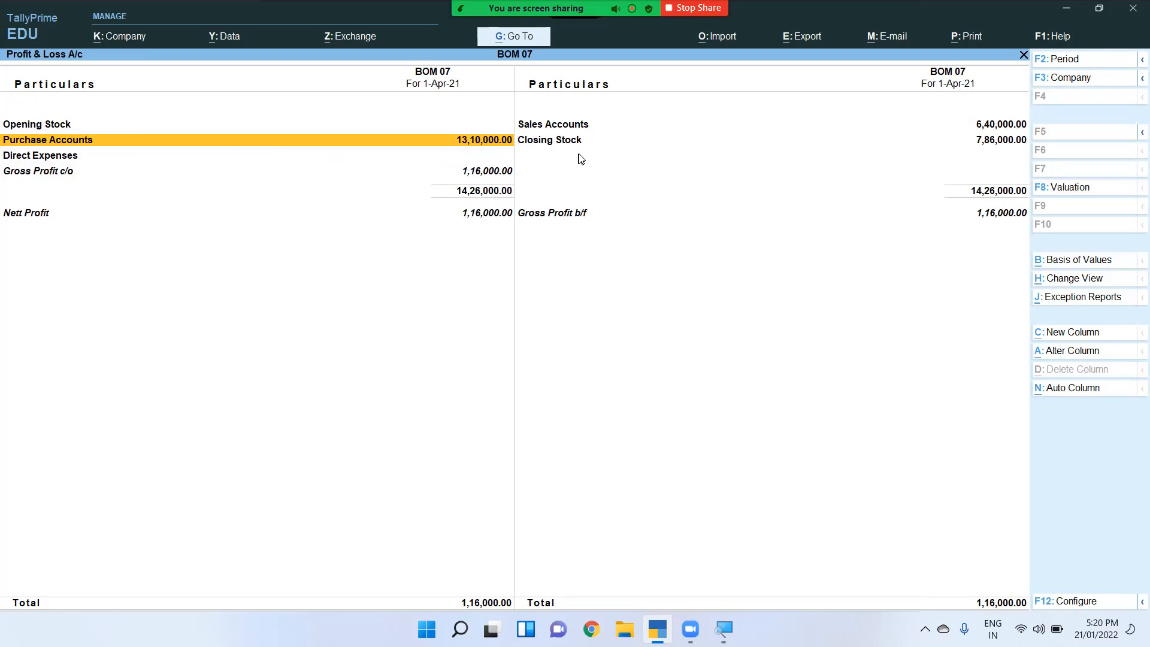
{"action": "left_click", "coordinate": [1008, 127]}
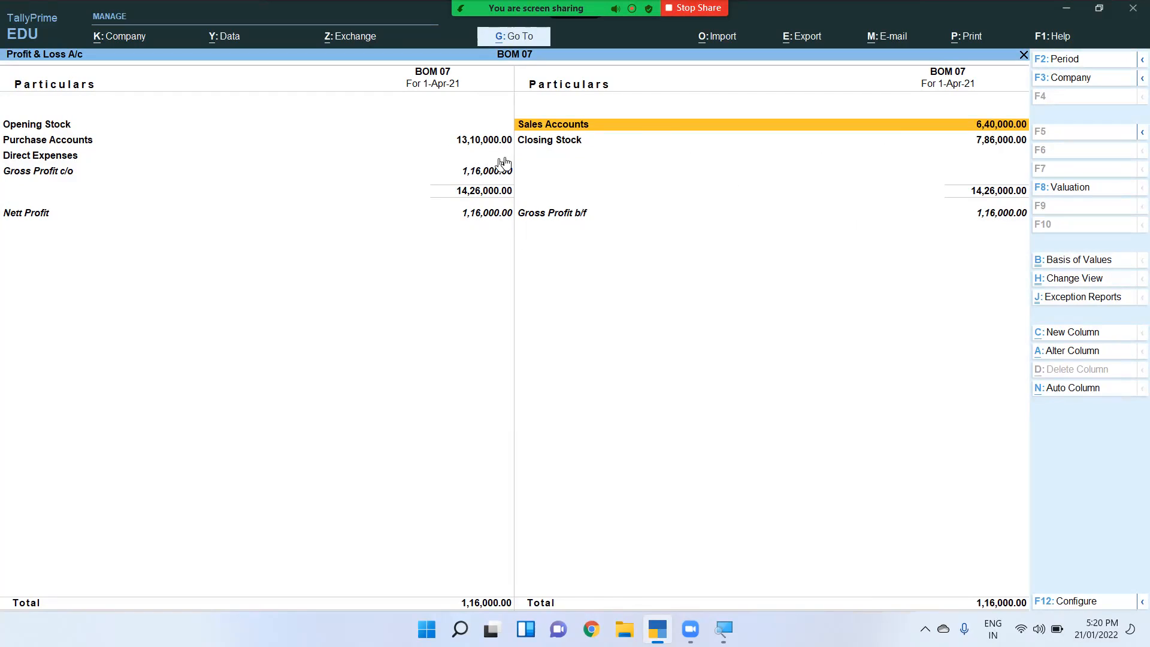
{"action": "left_click", "coordinate": [995, 143]}
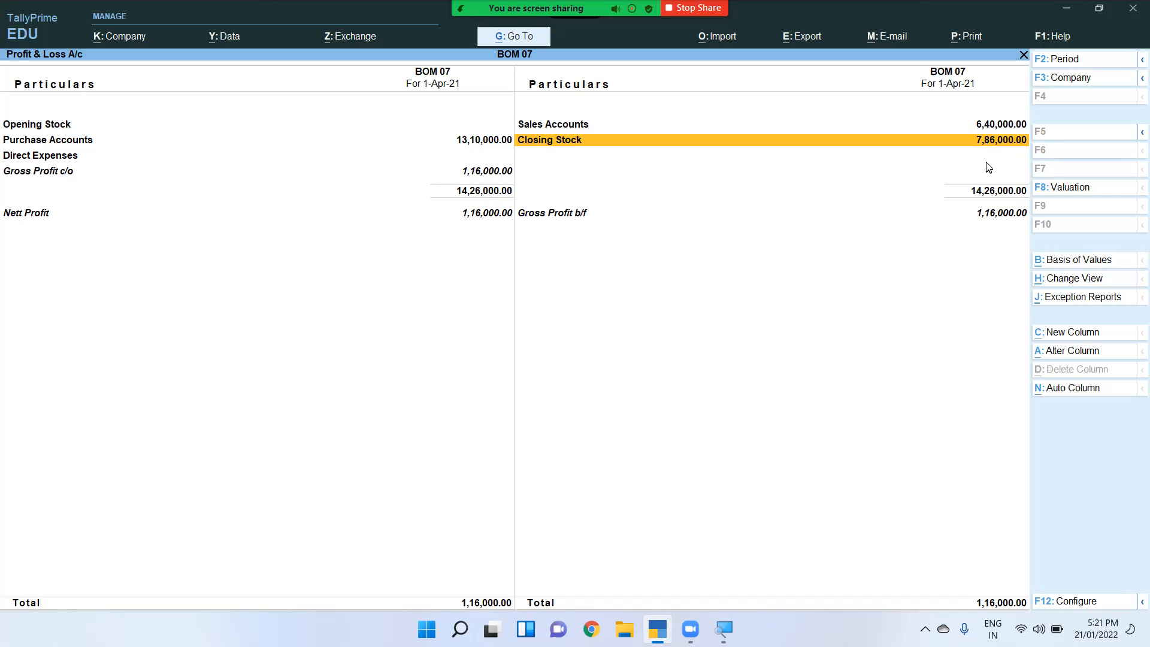
{"action": "key", "text": "Escape"}
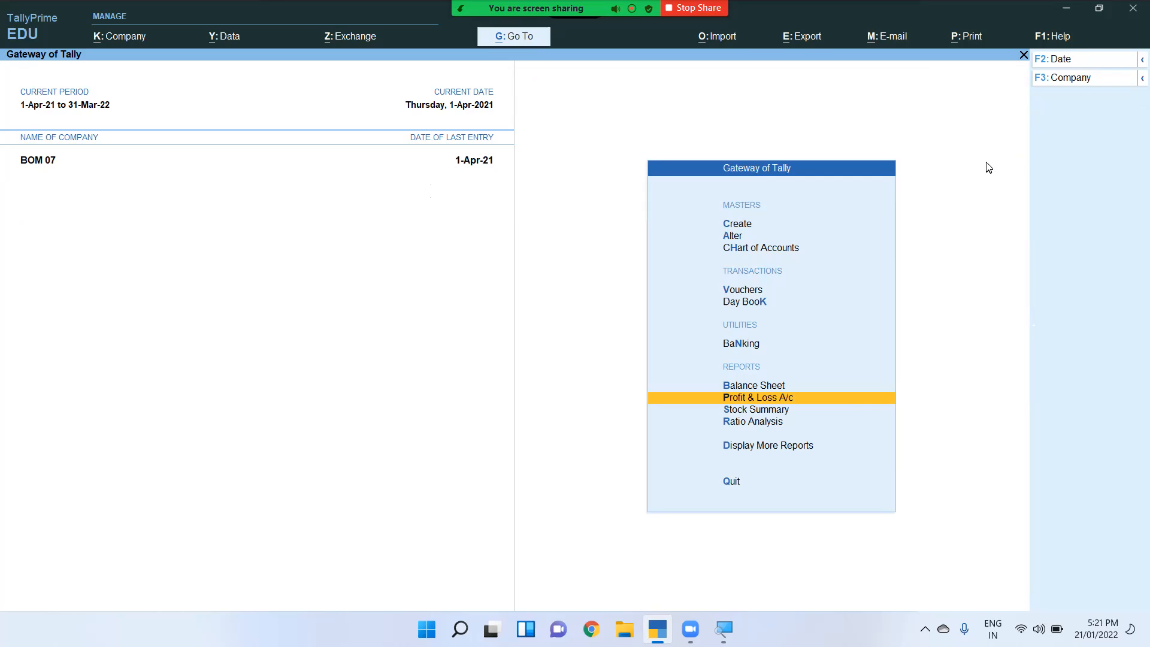
Open the Inventory Books among the additional reports
{"action": "key", "text": "Down"}
{"action": "key", "text": "Down"}
{"action": "key", "text": "Down"}
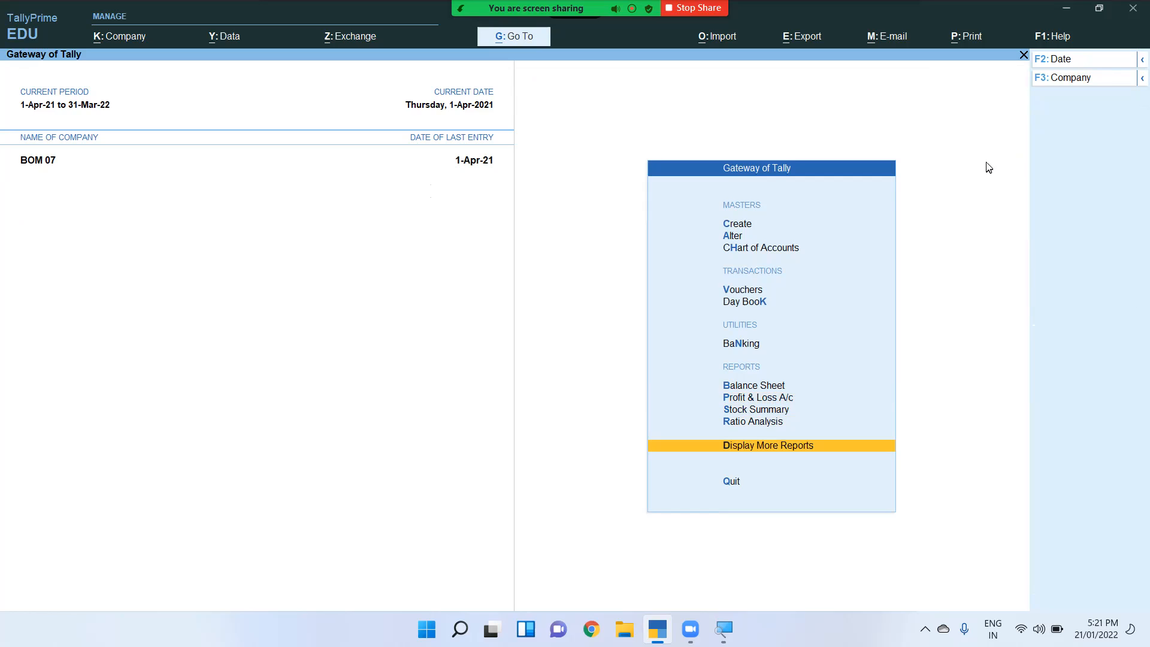
{"action": "key", "text": "Return"}
{"action": "key", "text": "Down"}
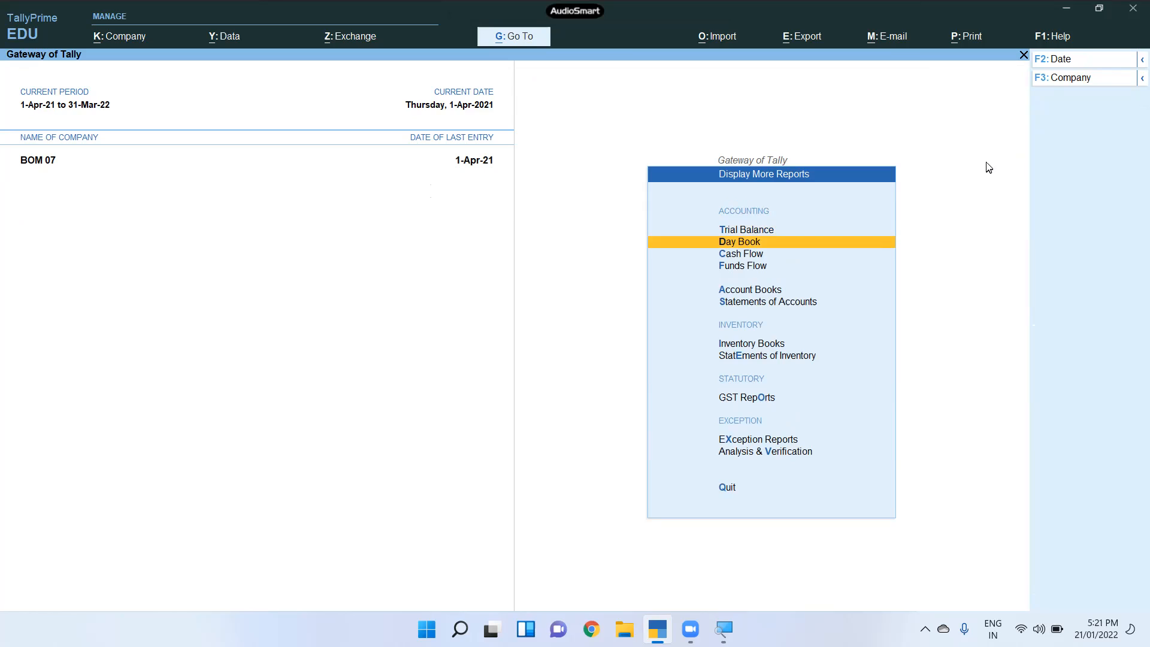
{"action": "key", "text": "Down"}
{"action": "key", "text": "Down"}
{"action": "key", "text": "Down"}
{"action": "key", "text": "Down"}
{"action": "key", "text": "Down"}
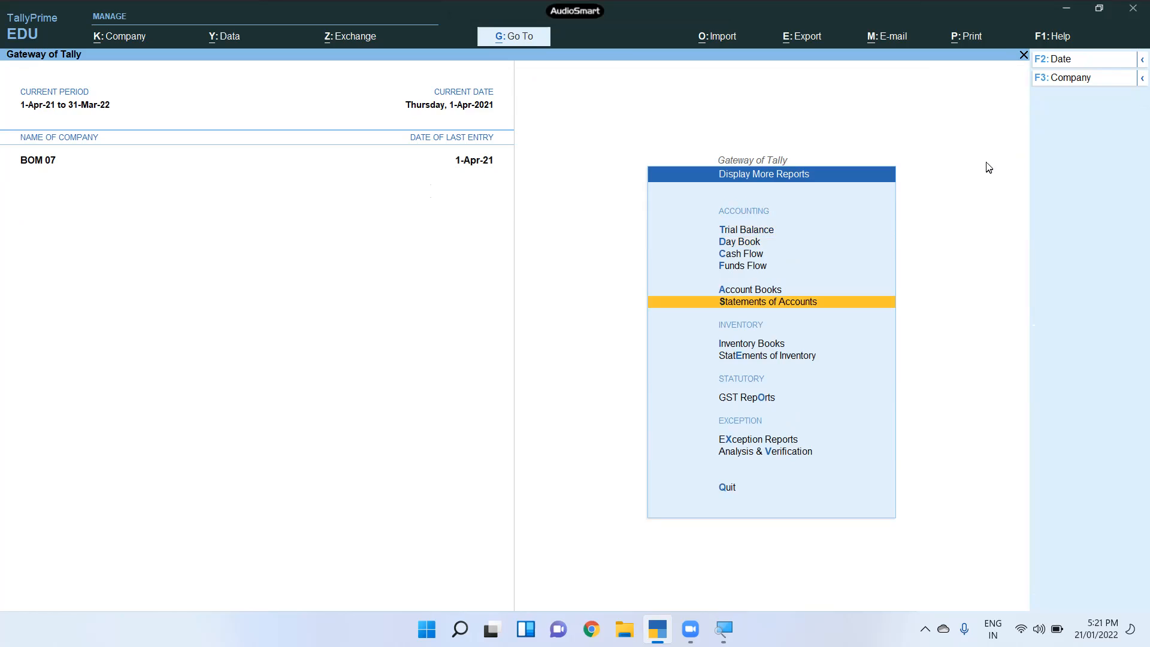
{"action": "key", "text": "Return"}
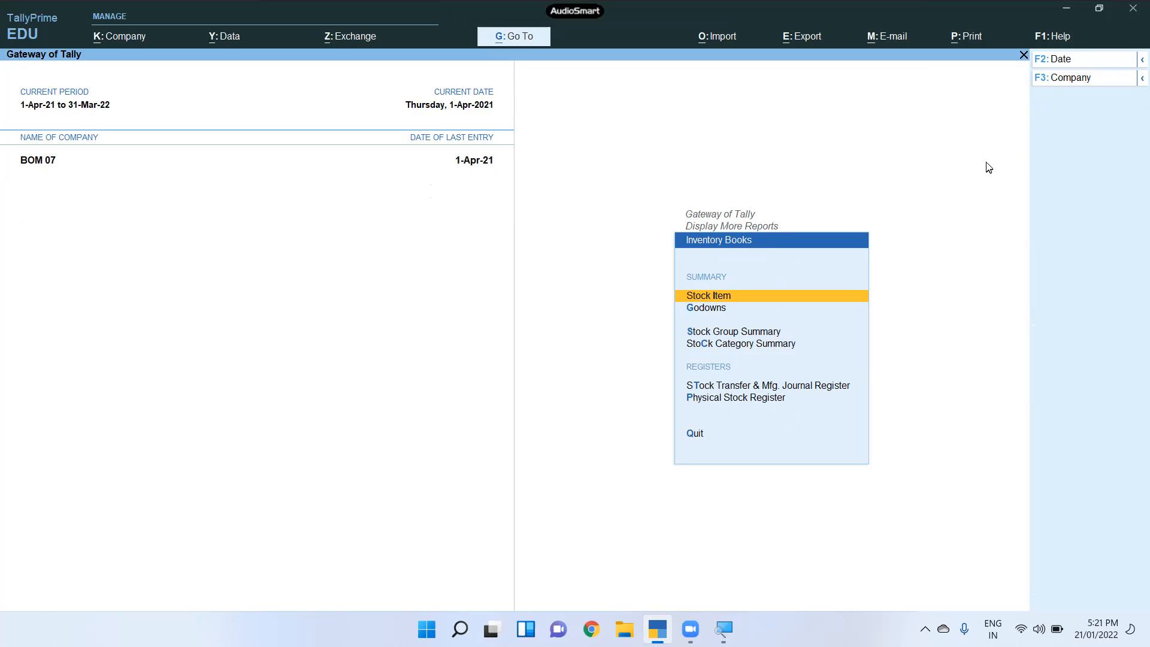
Open the monthly summary of the COMPUTER stock item
{"action": "key", "text": "Return"}
{"action": "key", "text": "Down"}
{"action": "key", "text": "Down"}
{"action": "key", "text": "Down"}
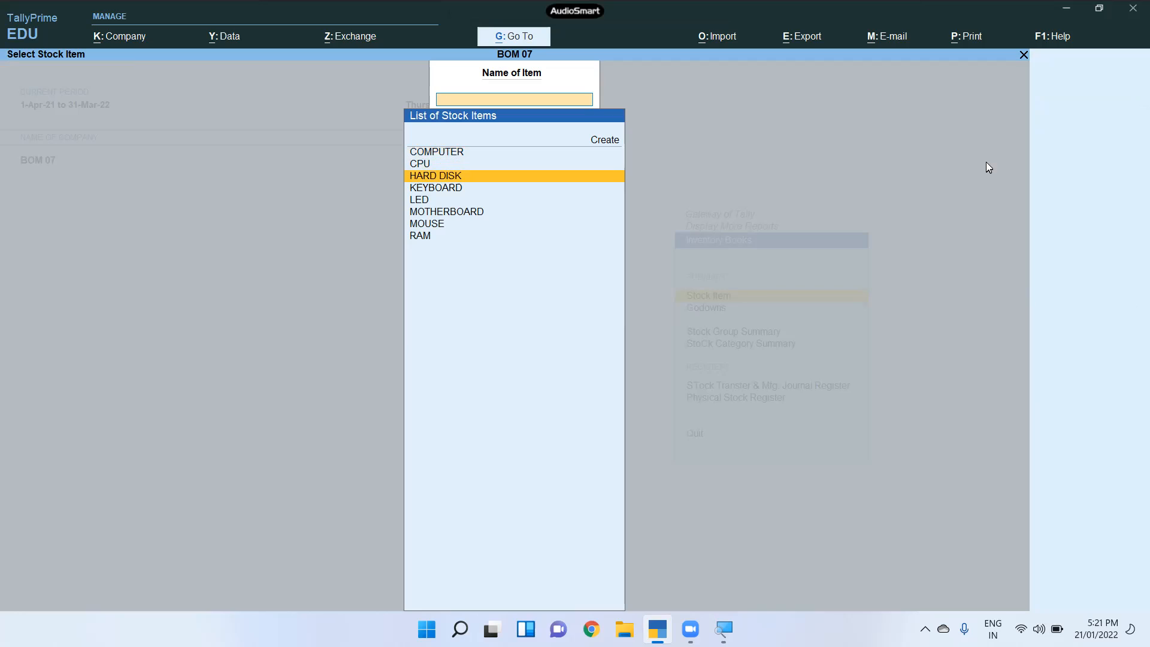
{"action": "key", "text": "Up"}
{"action": "key", "text": "Up"}
{"action": "key", "text": "Up"}
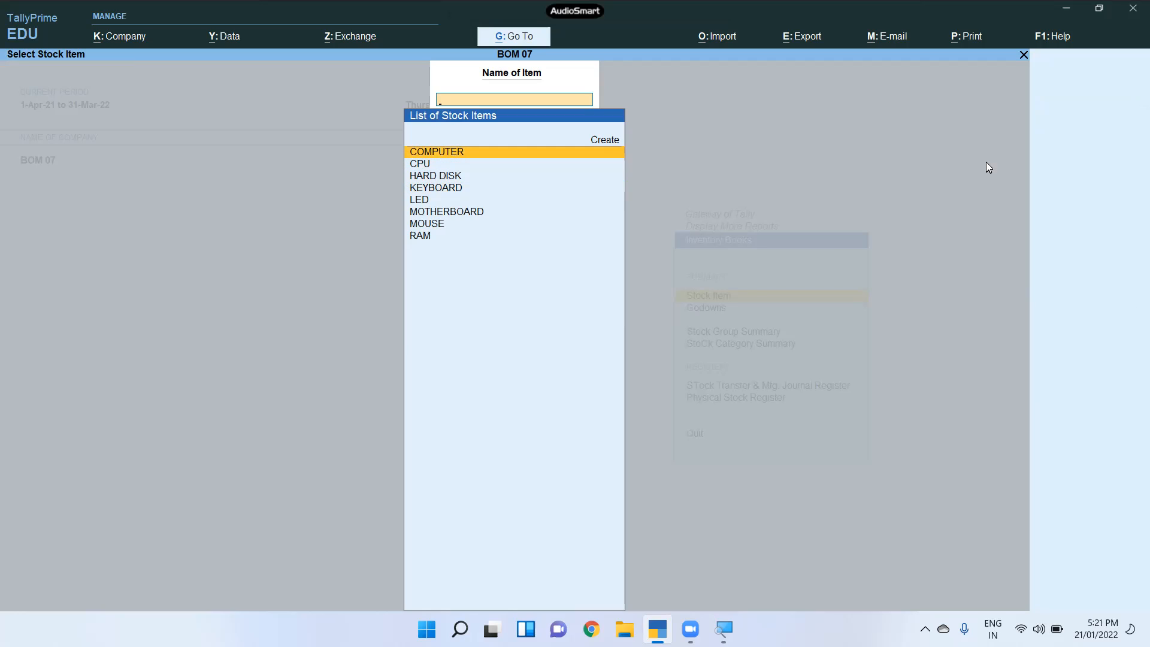
{"action": "key", "text": "Return"}
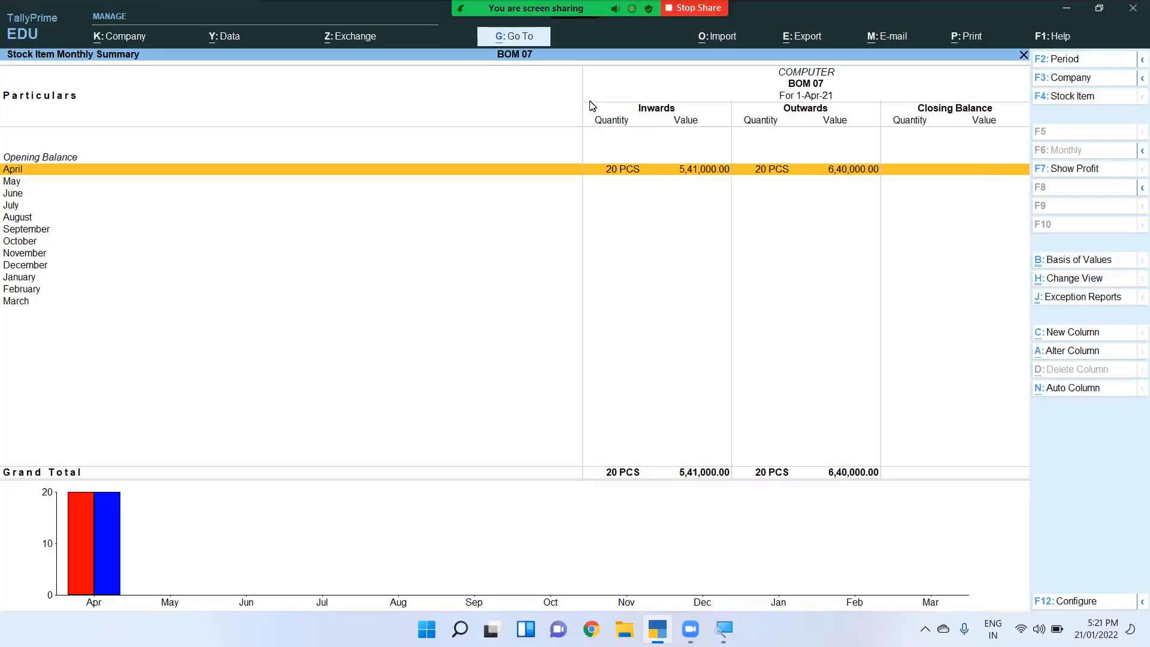
Review the COMPUTER item's vouchers for April, and return to the list of additional reports
{"action": "key", "text": "Return"}
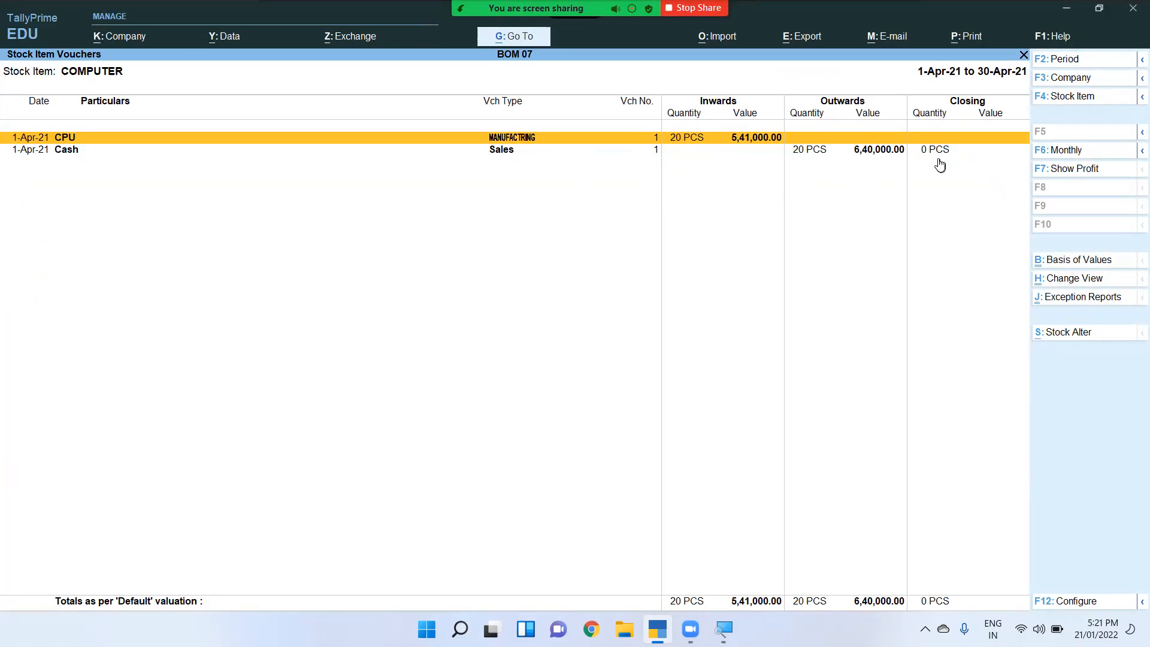
{"action": "key", "text": "Escape"}
{"action": "key", "text": "Escape"}
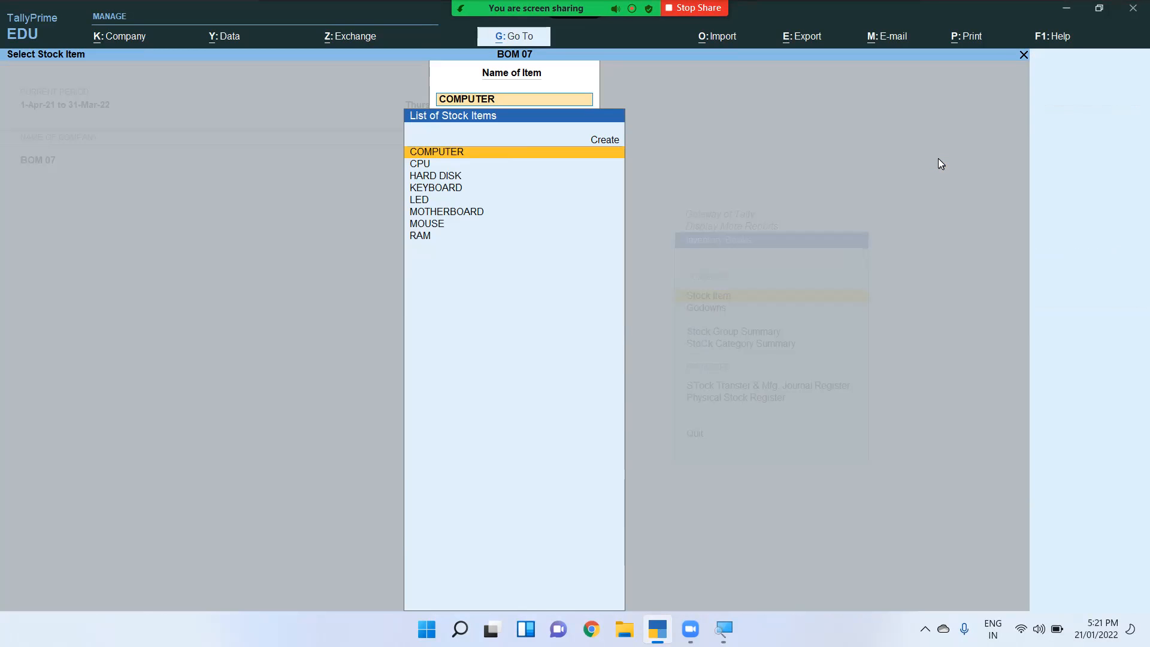
{"action": "key", "text": "Escape"}
{"action": "key", "text": "Escape"}
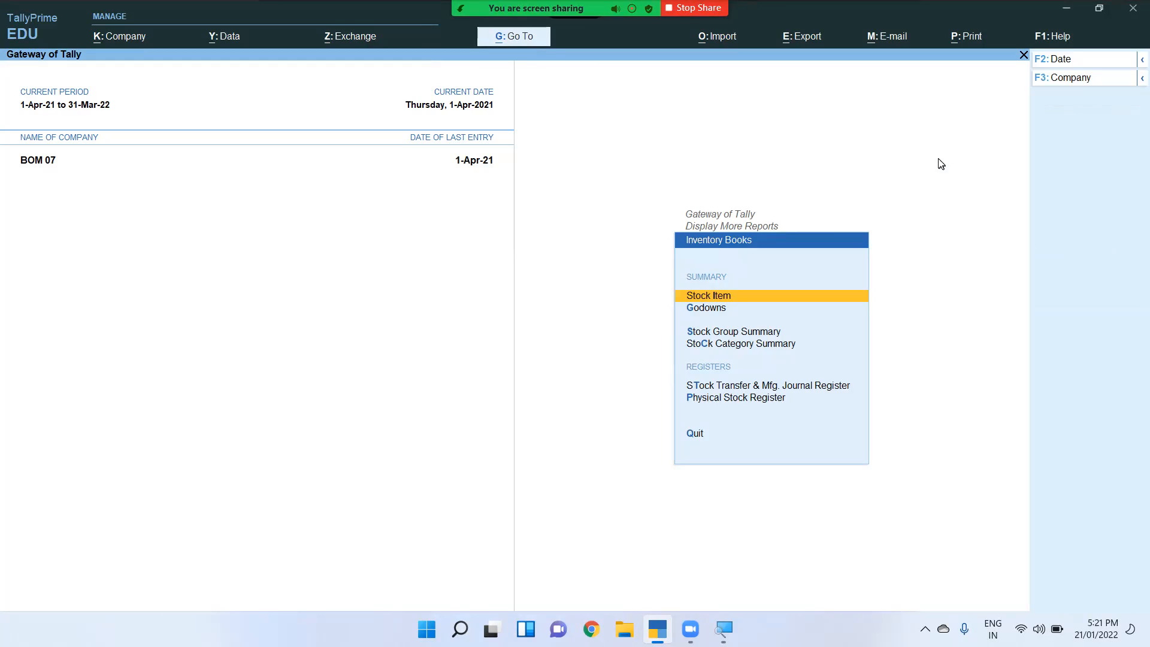
{"action": "key", "text": "Escape"}
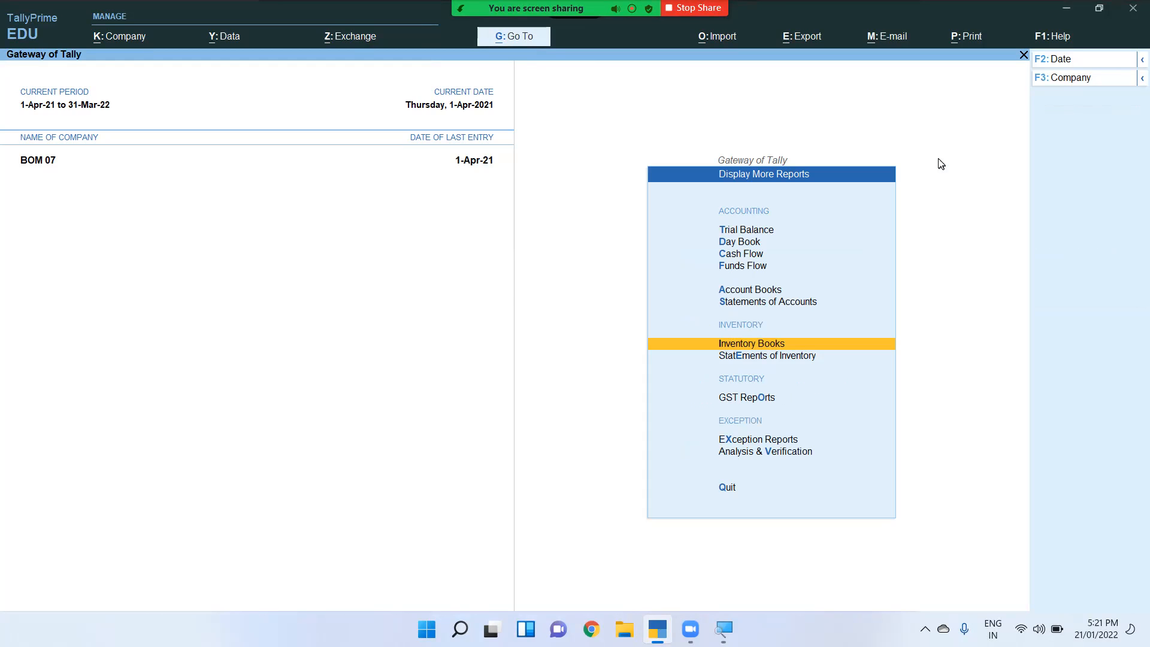
Look at the Statements of Inventory options, and return to the Gateway of Tally
{"action": "key", "text": "e"}
{"action": "key", "text": "Escape"}
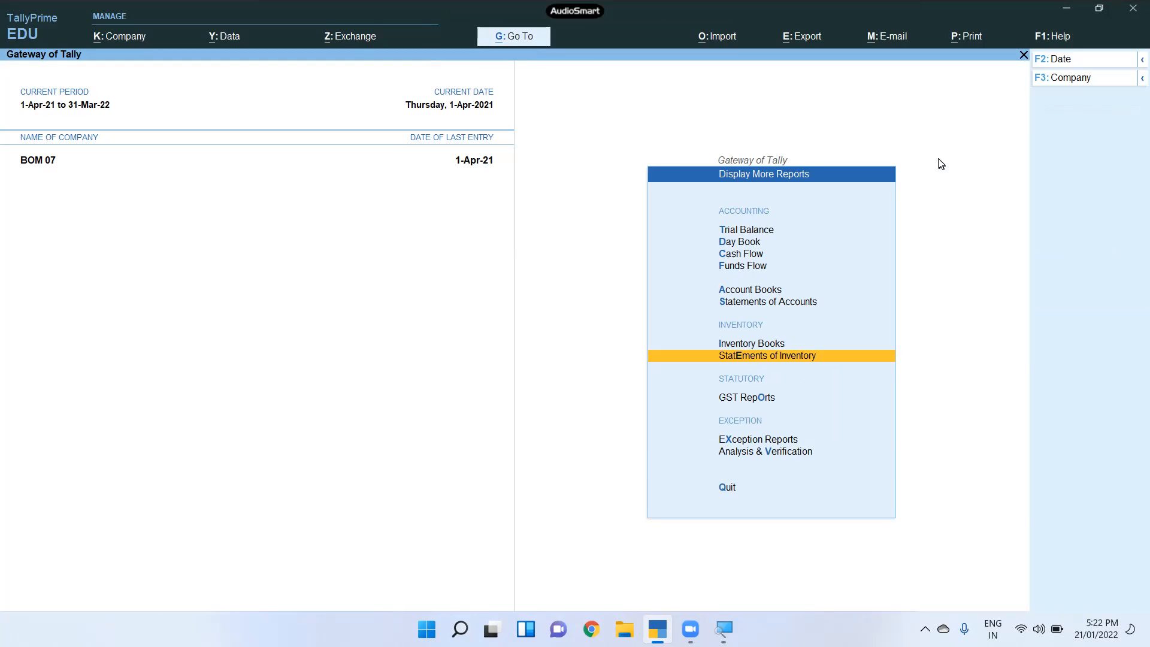
{"action": "key", "text": "Escape"}
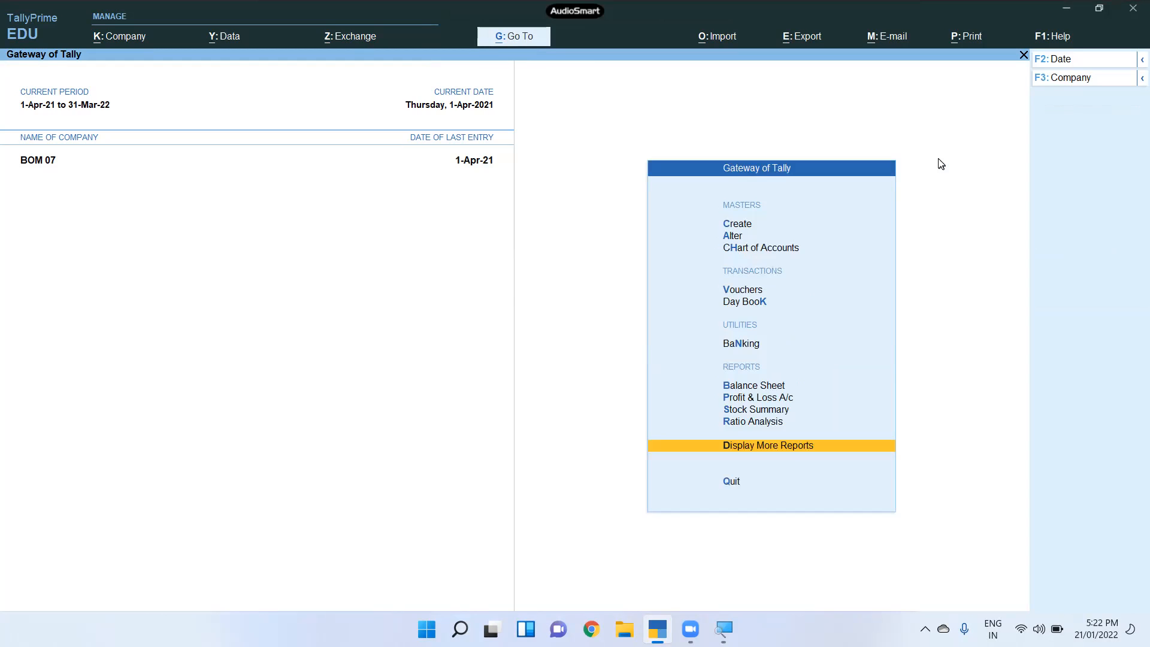